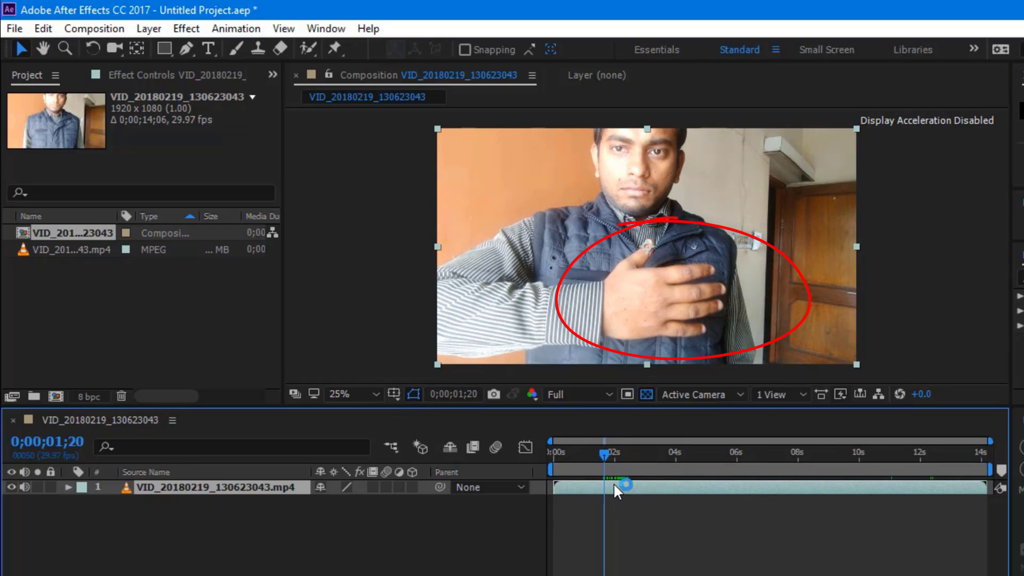
# - Start Track Motion on the video layer and place Track Point 1 on a small dark mark on the back of the hand
pyautogui.click(178, 32)
pyautogui.moveTo(218, 29)
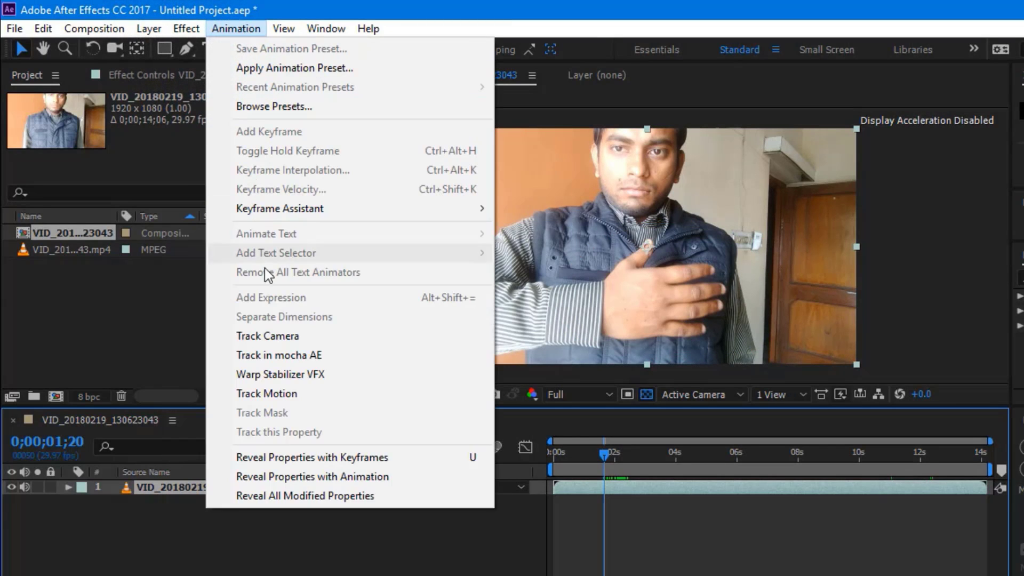
pyautogui.click(321, 395)
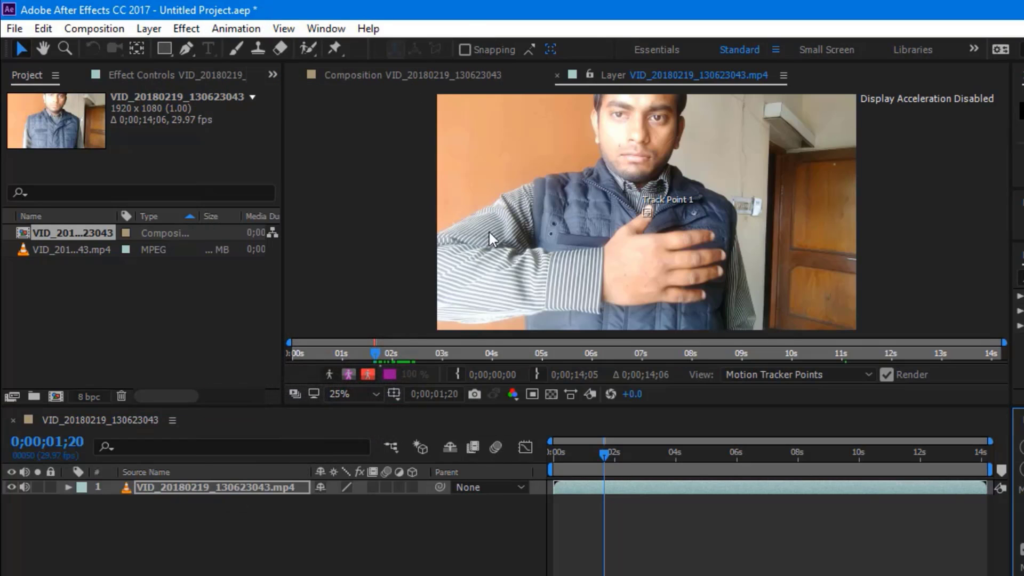
pyautogui.scroll(4, 634, 227)
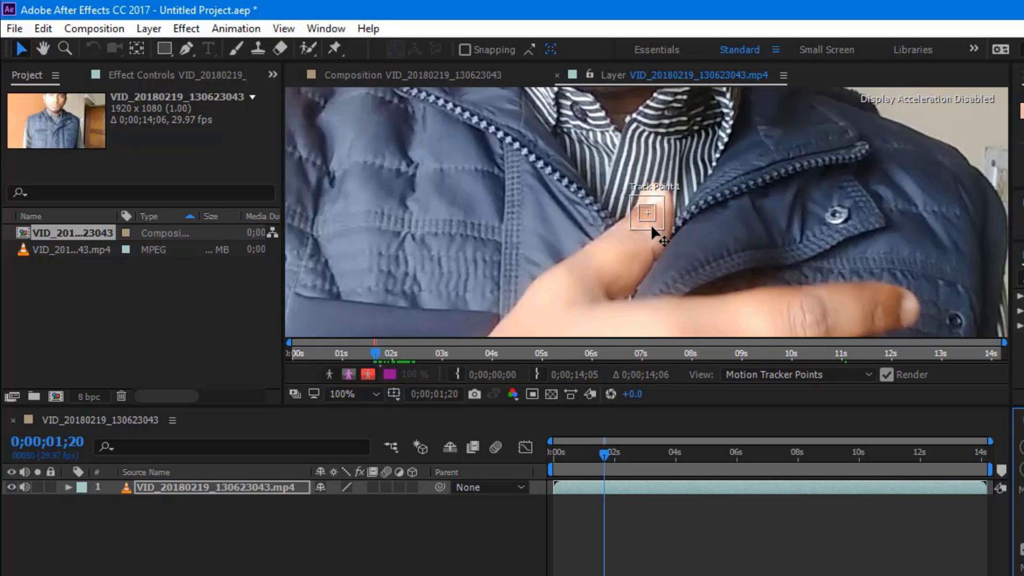
pyautogui.scroll(1, 655, 223)
pyautogui.moveTo(661, 234); pyautogui.dragTo(668, 312)
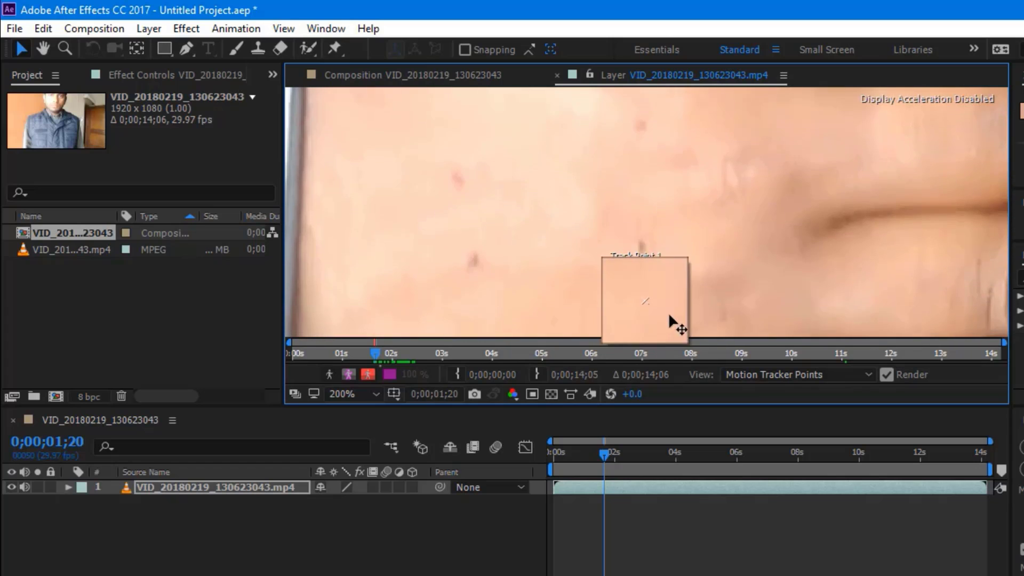
pyautogui.moveTo(507, 282); pyautogui.dragTo(498, 281)
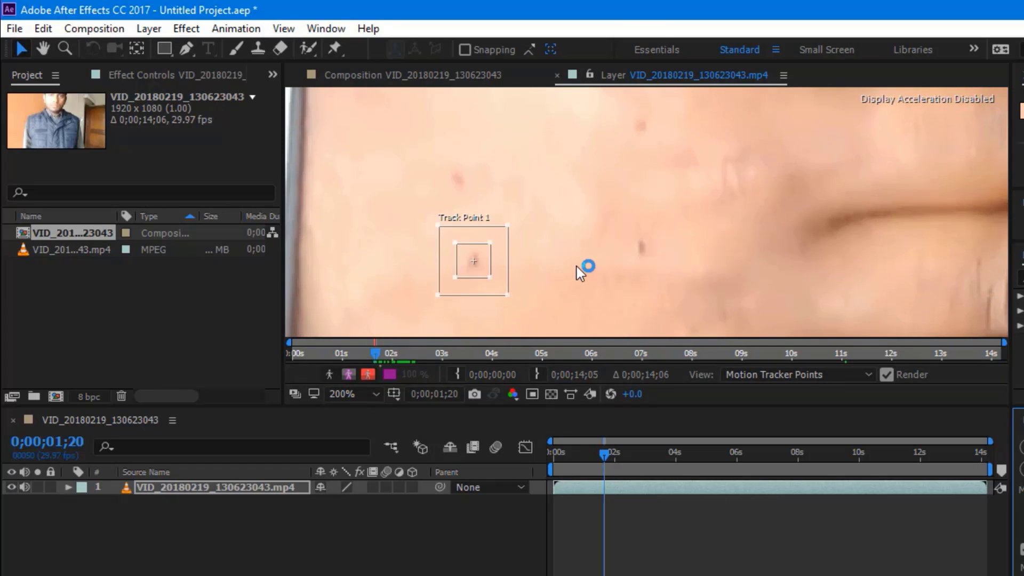
pyautogui.scroll(-1, 582, 269)
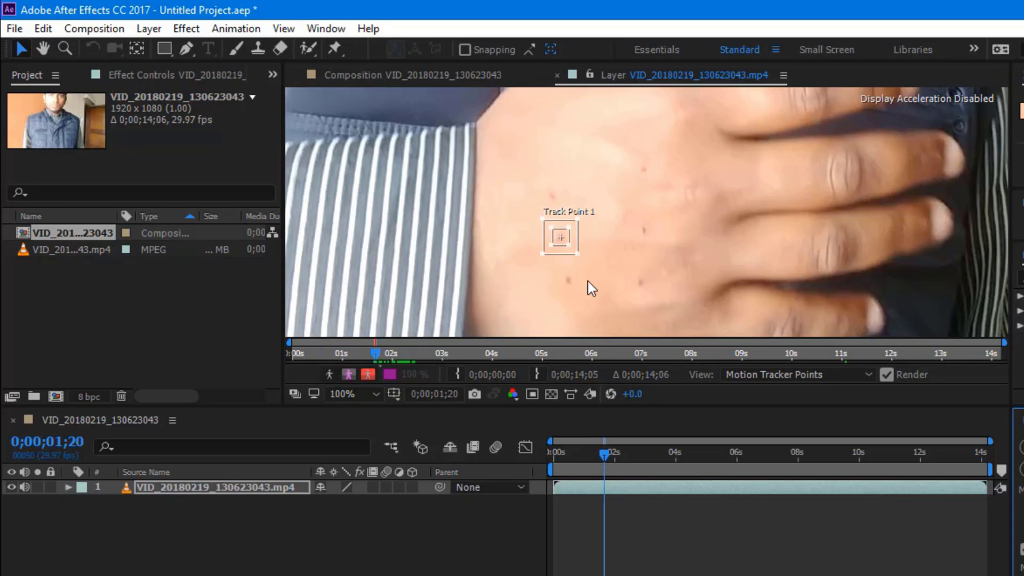
pyautogui.scroll(1, 622, 277)
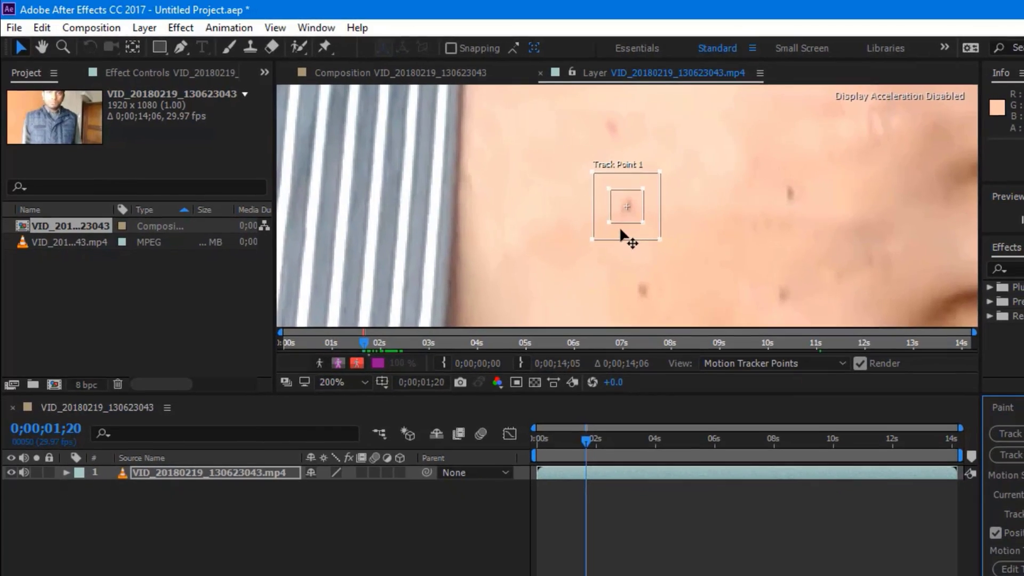
pyautogui.scroll(-1, 644, 238)
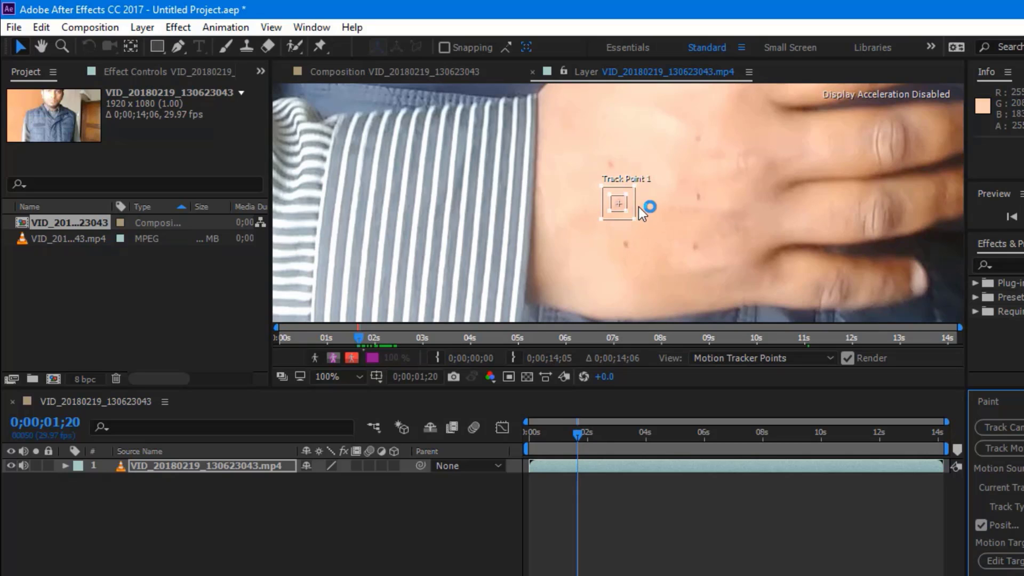
# - Fit Track Point 1's feature region closely around the skin mark and slightly enlarge its search region
pyautogui.scroll(1, 638, 206)
pyautogui.scroll(1, 640, 207)
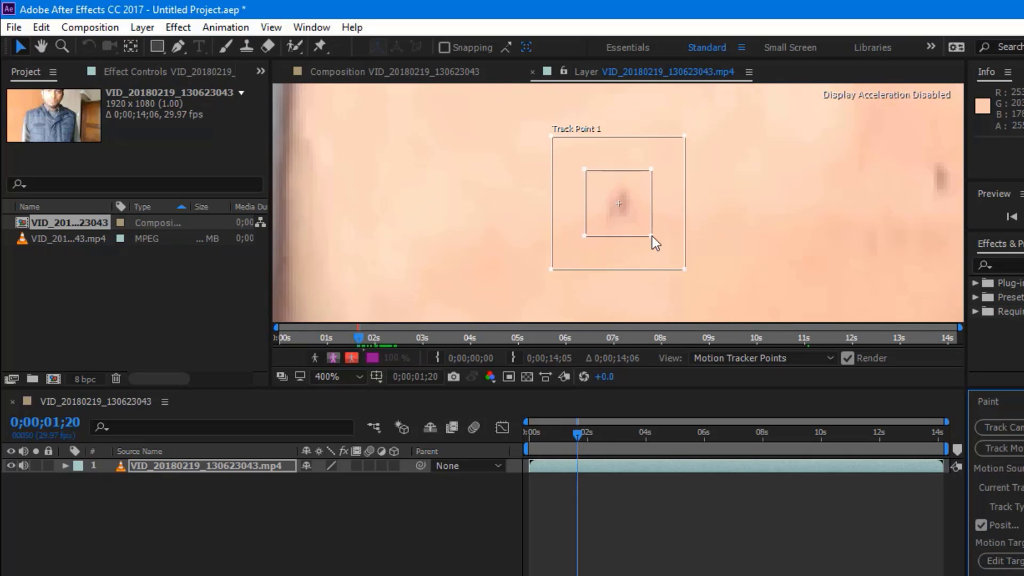
pyautogui.moveTo(652, 236)
pyautogui.mouseDown()
pyautogui.moveTo(643, 222)
pyautogui.moveTo(647, 229)
pyautogui.mouseUp()
pyautogui.moveTo(684, 270); pyautogui.dragTo(690, 274)
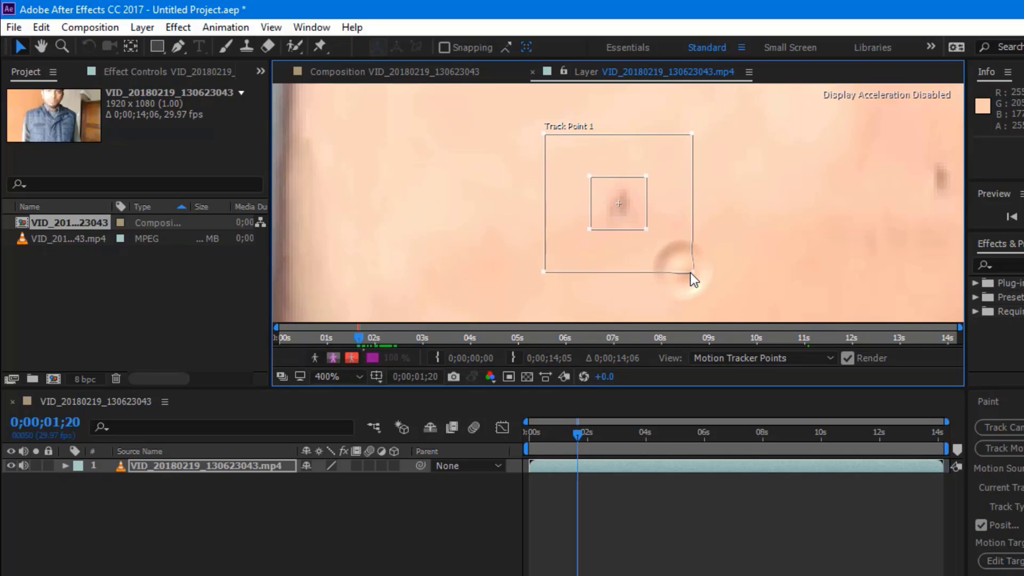
pyautogui.scroll(-1, 741, 236)
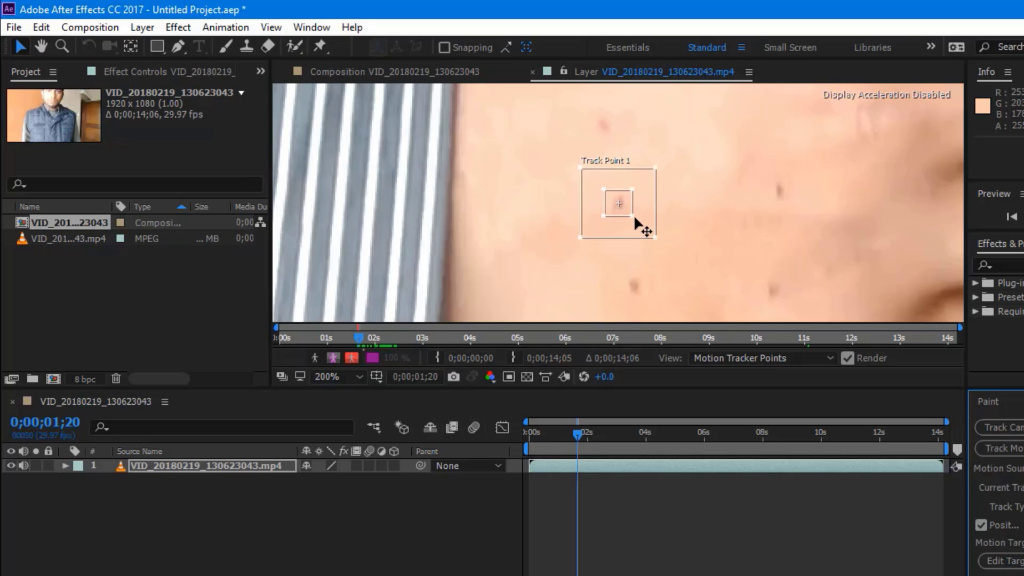
pyautogui.moveTo(632, 216); pyautogui.dragTo(632, 219)
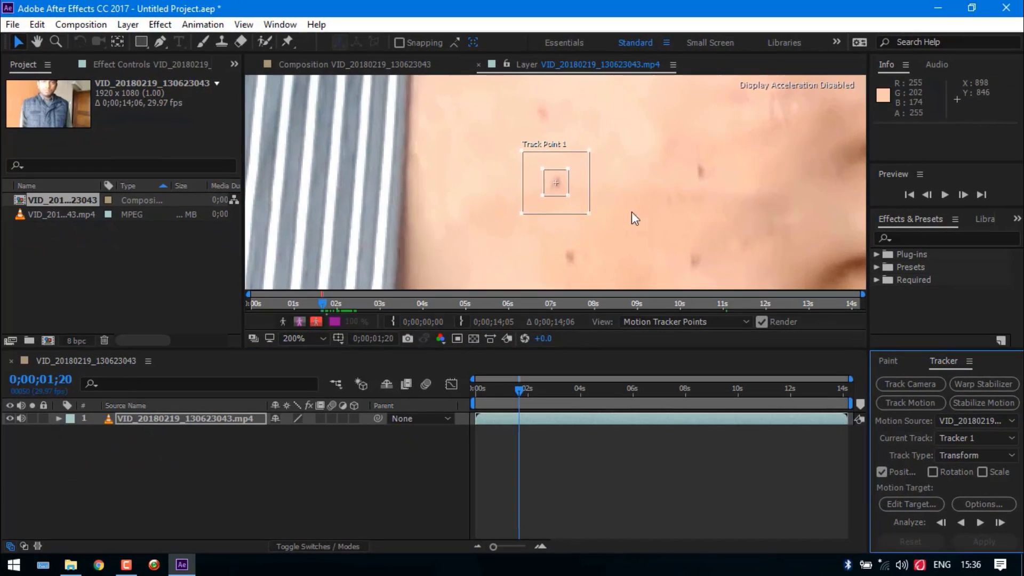
pyautogui.scroll(-1, 718, 214)
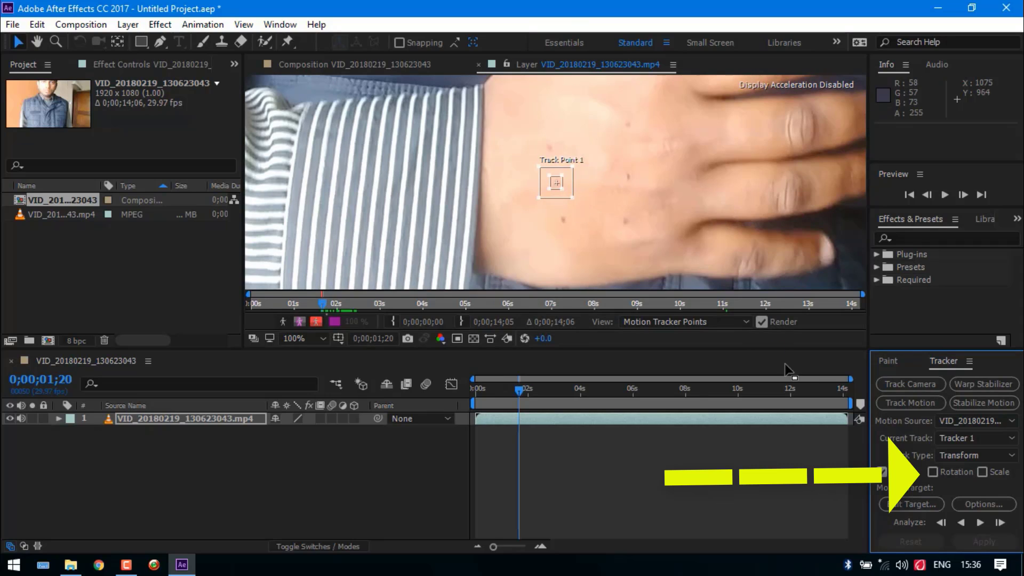
# - Enable Rotation tracking and place Track Point 2 on the neighbouring skin mark nearer the fingers, fitting its regions around it
pyautogui.click(933, 471)
pyautogui.scroll(3, 613, 191)
pyautogui.moveTo(732, 240); pyautogui.dragTo(790, 200)
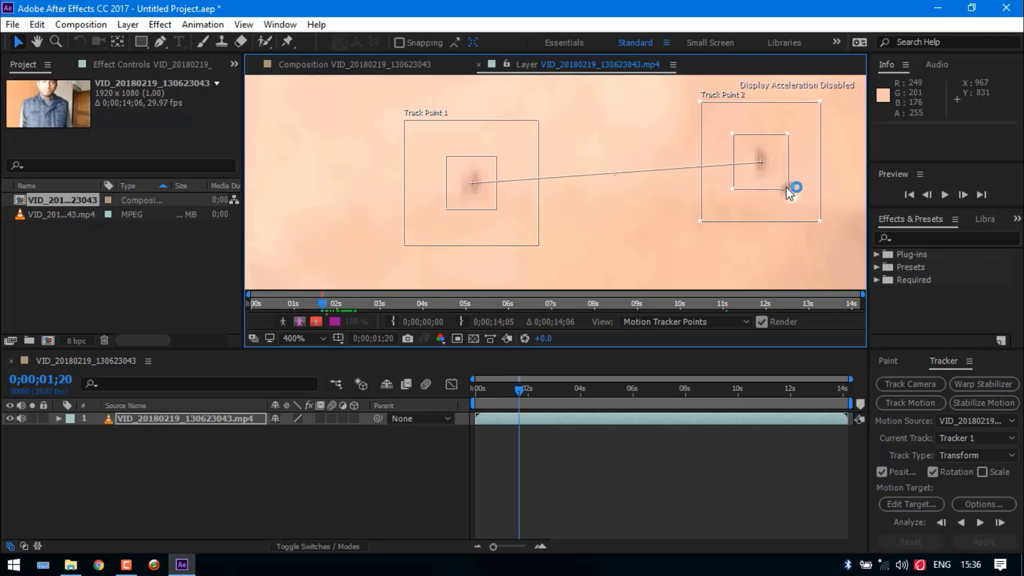
pyautogui.scroll(-4, 782, 185)
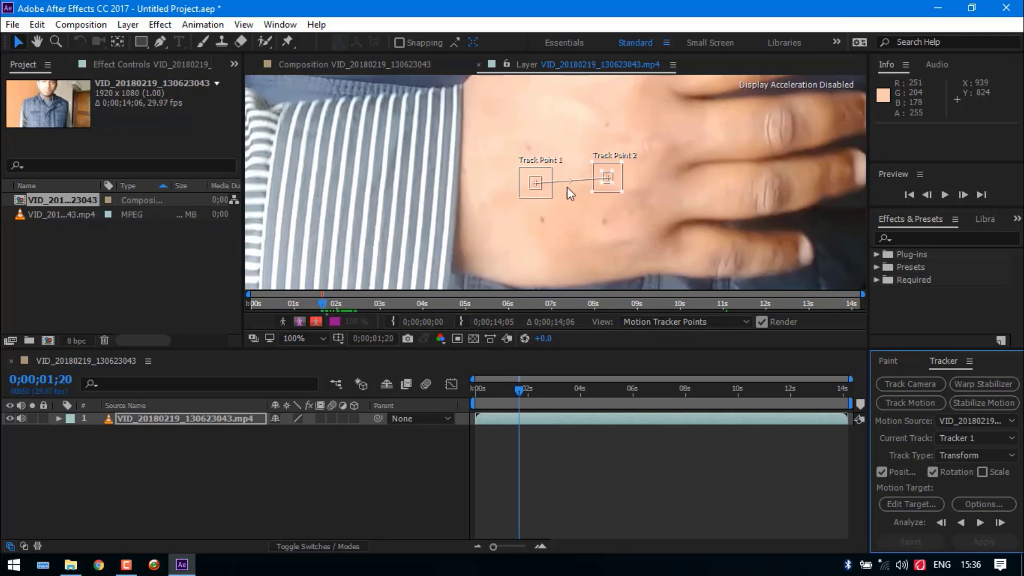
pyautogui.scroll(-1, 568, 188)
pyautogui.scroll(1, 568, 188)
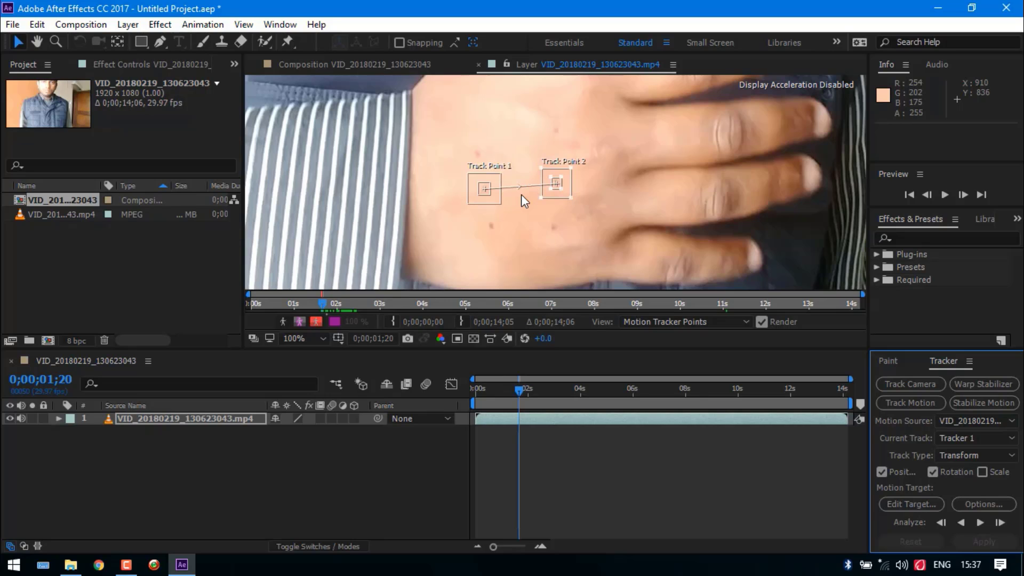
pyautogui.scroll(-1, 521, 194)
pyautogui.scroll(1, 578, 207)
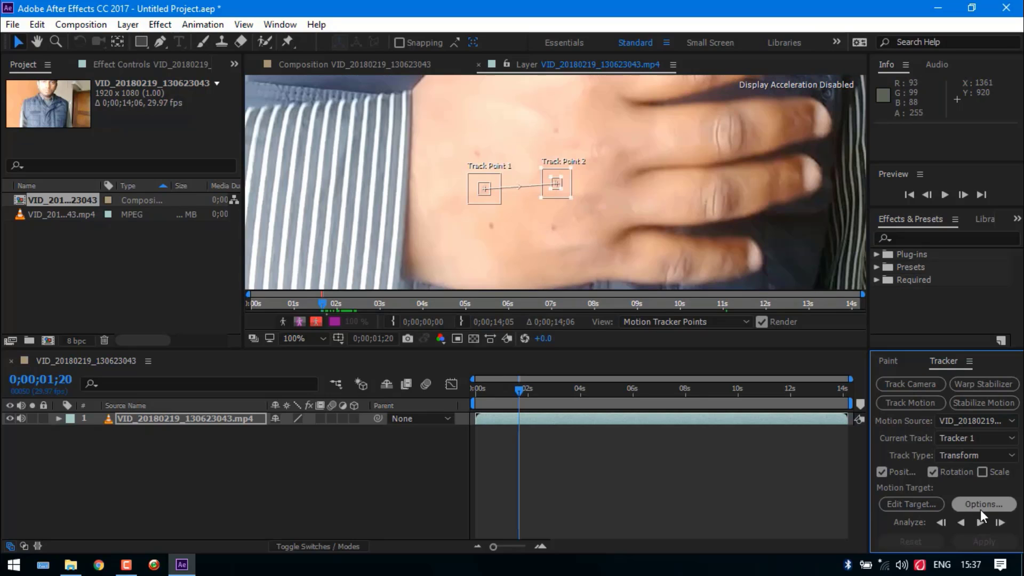
# - Analyze forward one frame at a time to 0;00;01;26 and nudge both track points back onto their skin marks
pyautogui.click(1001, 528)
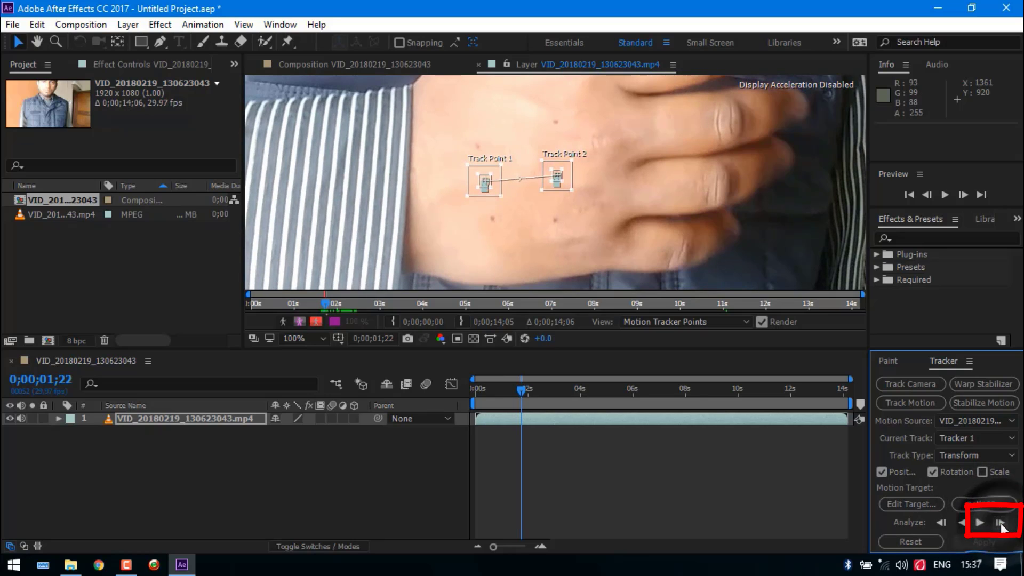
pyautogui.click(1002, 528)
pyautogui.click(1001, 529)
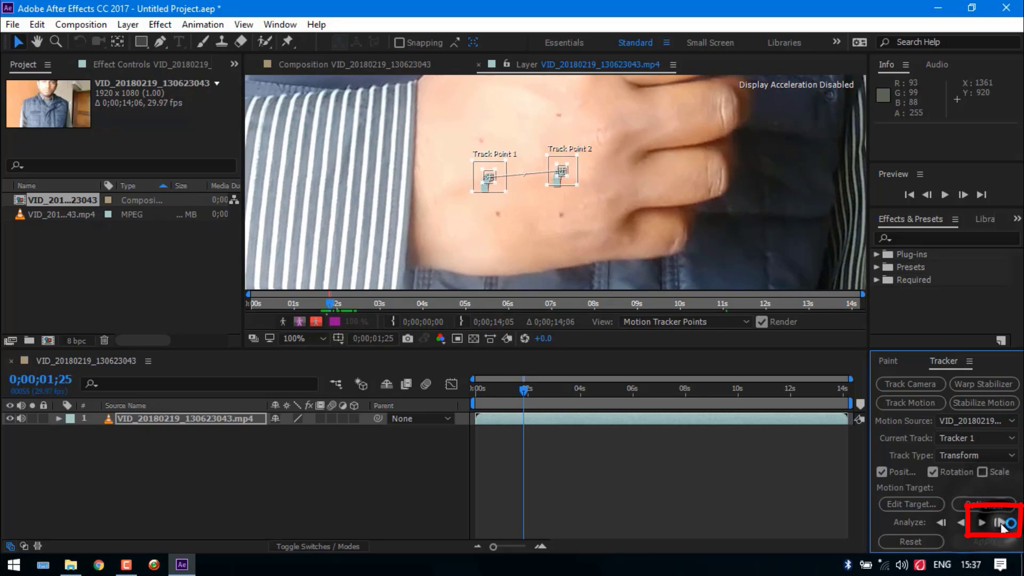
pyautogui.scroll(4, 580, 196)
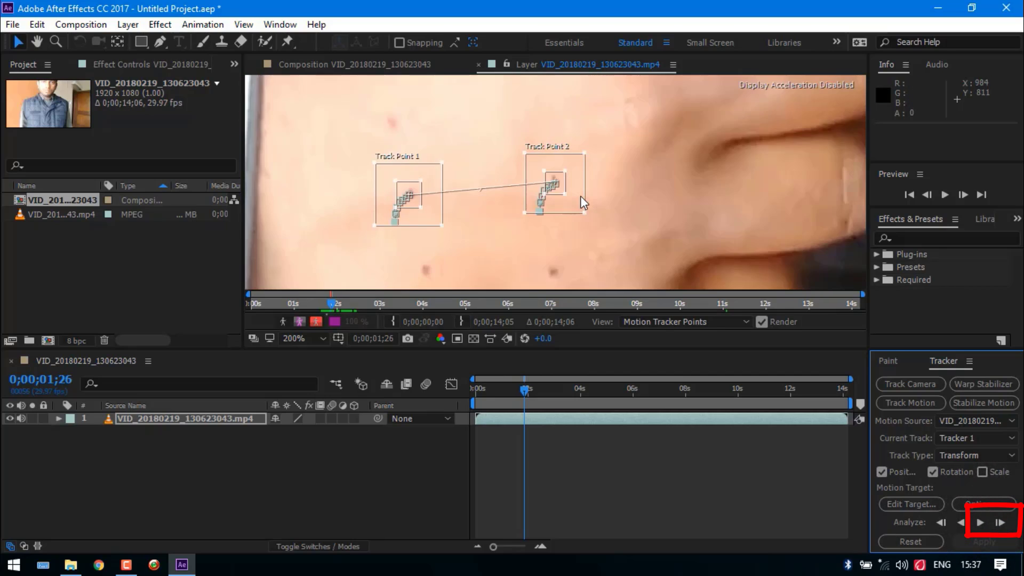
pyautogui.moveTo(567, 197); pyautogui.dragTo(567, 194)
pyautogui.scroll(-1, 444, 204)
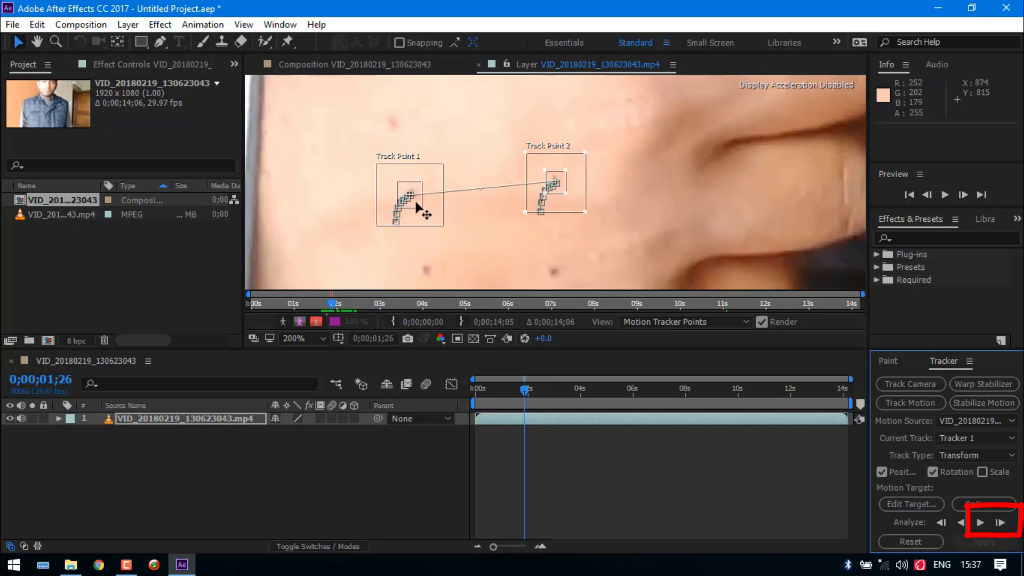
pyautogui.moveTo(417, 202); pyautogui.dragTo(416, 202)
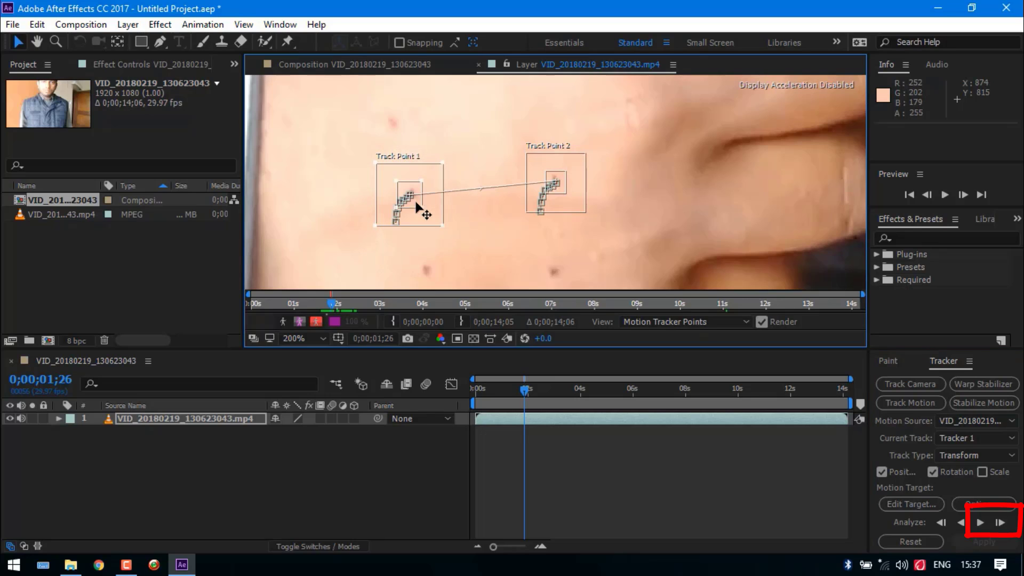
# - Continue analyzing frame by frame to 0;00;02;10, correcting Track Point 2's position on its mark along the way
pyautogui.click(1000, 523)
pyautogui.moveTo(613, 209); pyautogui.dragTo(614, 204)
pyautogui.click(999, 525)
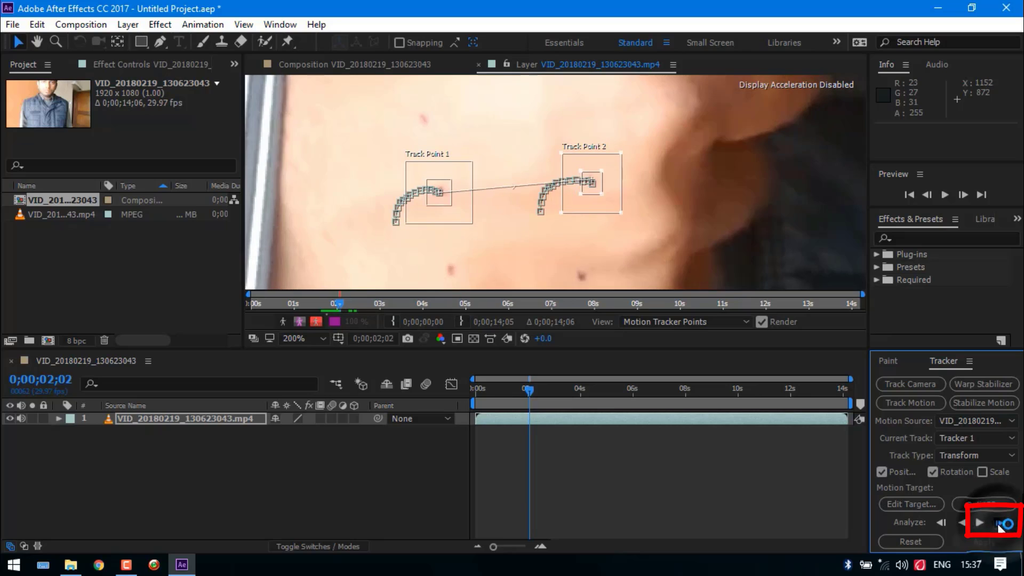
pyautogui.click(1000, 525)
pyautogui.click(1000, 524)
pyautogui.click(1000, 524)
pyautogui.click(999, 525)
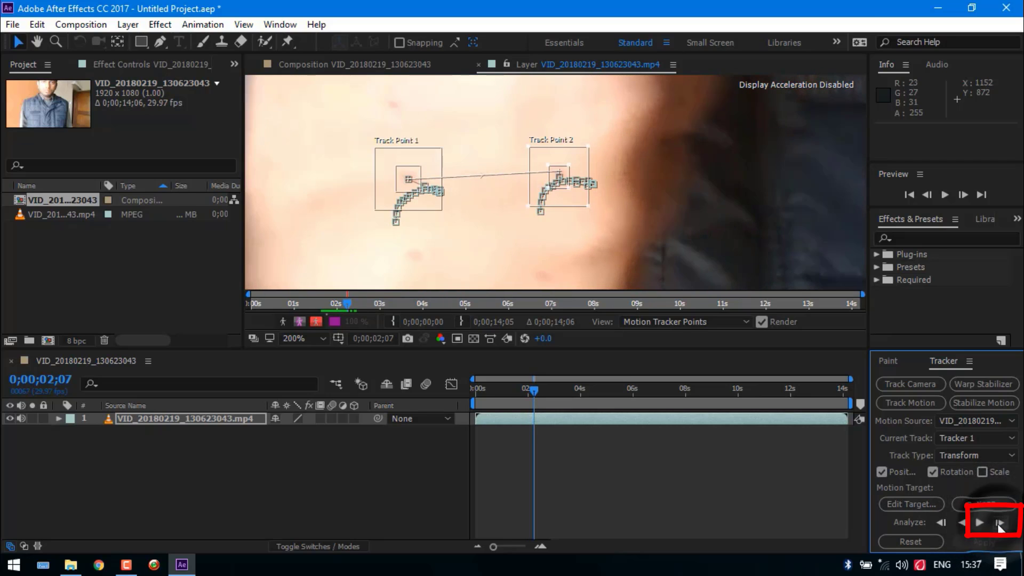
pyautogui.click(999, 525)
pyautogui.click(1000, 524)
pyautogui.click(1000, 525)
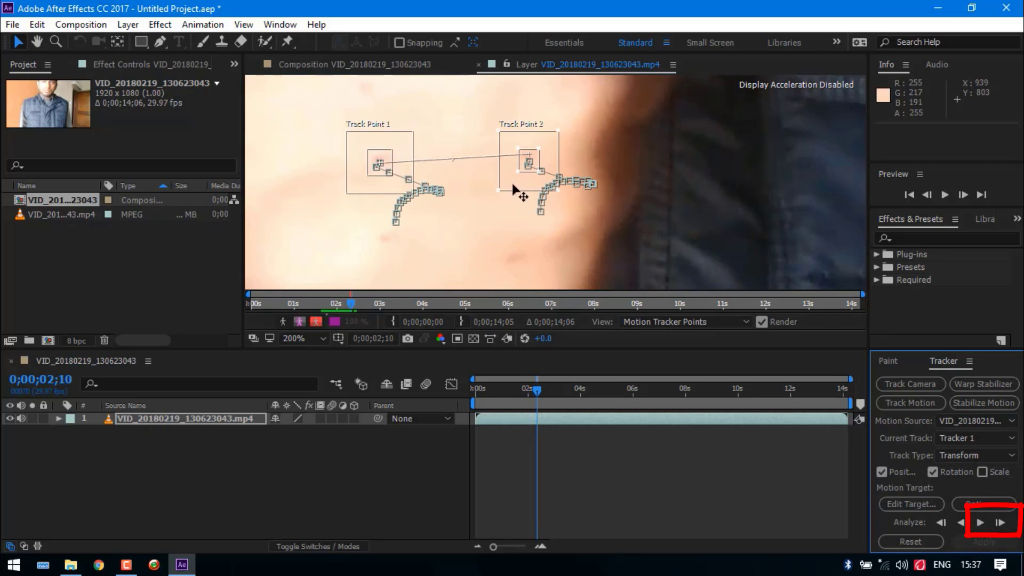
# - Track frame by frame to 0;00;02;13, manually repositioning Track Points 1 and 2 onto their marks as the hand moves
pyautogui.moveTo(527, 160); pyautogui.dragTo(528, 159)
pyautogui.click(1000, 524)
pyautogui.click(1001, 524)
pyautogui.moveTo(373, 184); pyautogui.dragTo(446, 167)
pyautogui.click(1001, 524)
pyautogui.moveTo(620, 148); pyautogui.dragTo(630, 143)
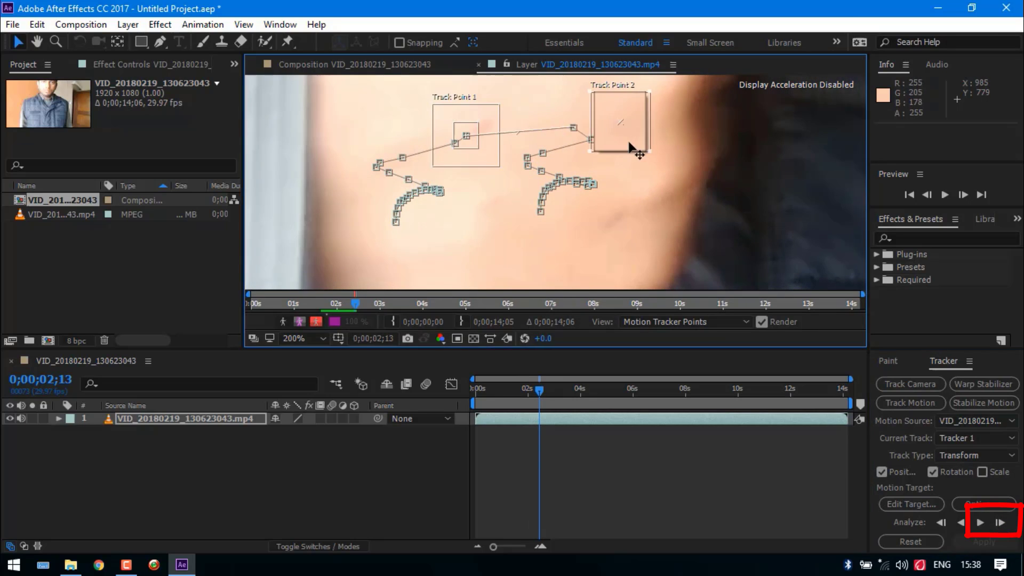
pyautogui.moveTo(465, 155); pyautogui.dragTo(482, 149)
# - Track a few more frames past 0;00;02;13 one at a time and realign the drifting track point on its mark
pyautogui.click(1000, 524)
pyautogui.scroll(-1, 578, 167)
pyautogui.scroll(1, 579, 167)
pyautogui.click(1002, 525)
pyautogui.click(1002, 522)
pyautogui.moveTo(506, 197); pyautogui.dragTo(503, 194)
# - Run continuous forward analysis in short bursts to 0;00;04;28, stopping to reposition the drifting track point
pyautogui.click(981, 523)
pyautogui.moveTo(660, 166); pyautogui.dragTo(594, 149)
pyautogui.click(982, 523)
pyautogui.click(981, 522)
pyautogui.click(981, 523)
pyautogui.click(982, 524)
pyautogui.click(982, 523)
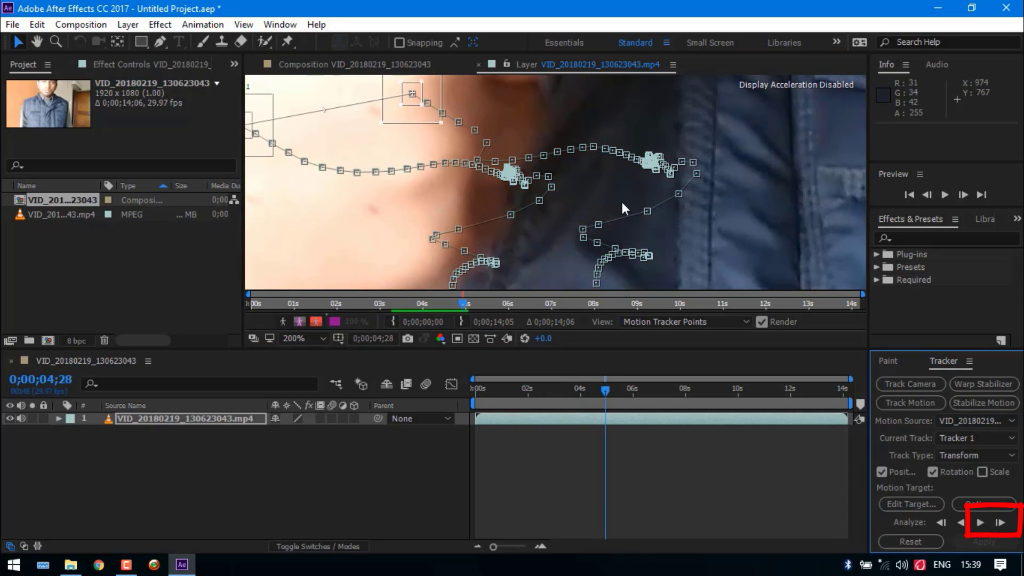
# - Undo the latest tracking passes back to 0;00;04;23 and re-analyze frame by frame to 0;00;04;26
pyautogui.hotkey('ctrl', 'z')
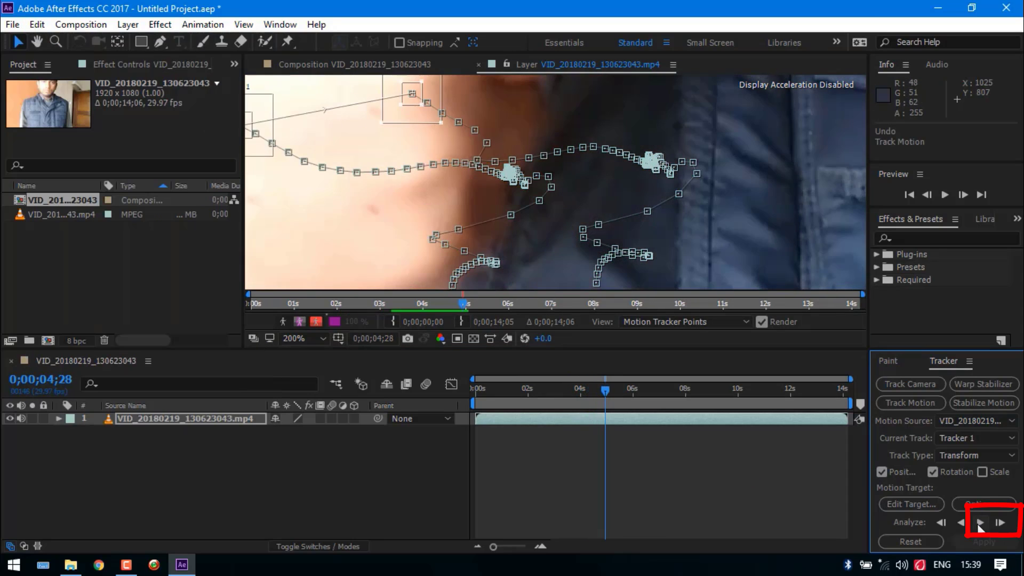
pyautogui.hotkey('ctrl', 'z')
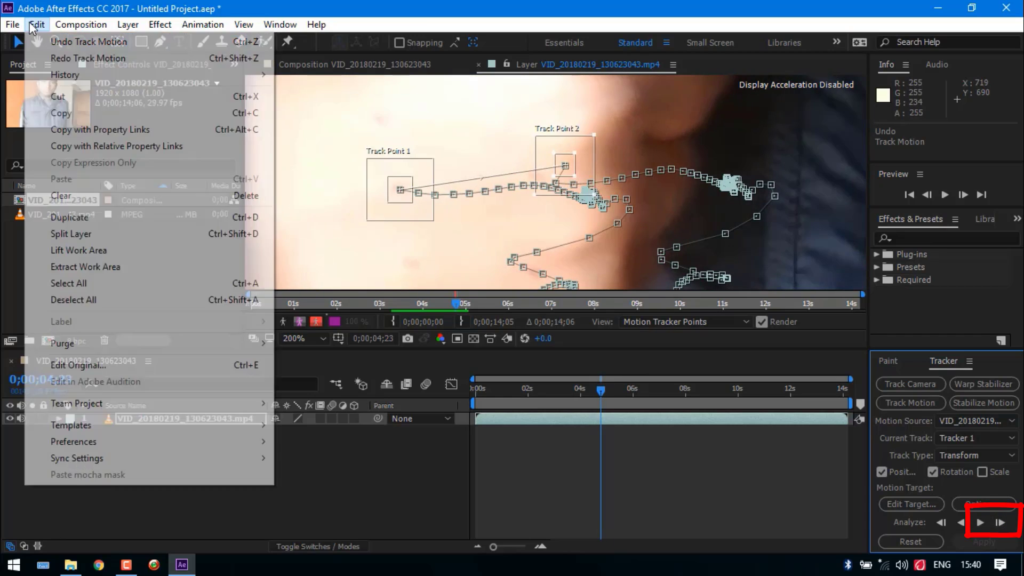
pyautogui.click(1001, 523)
pyautogui.click(1001, 522)
pyautogui.click(1001, 523)
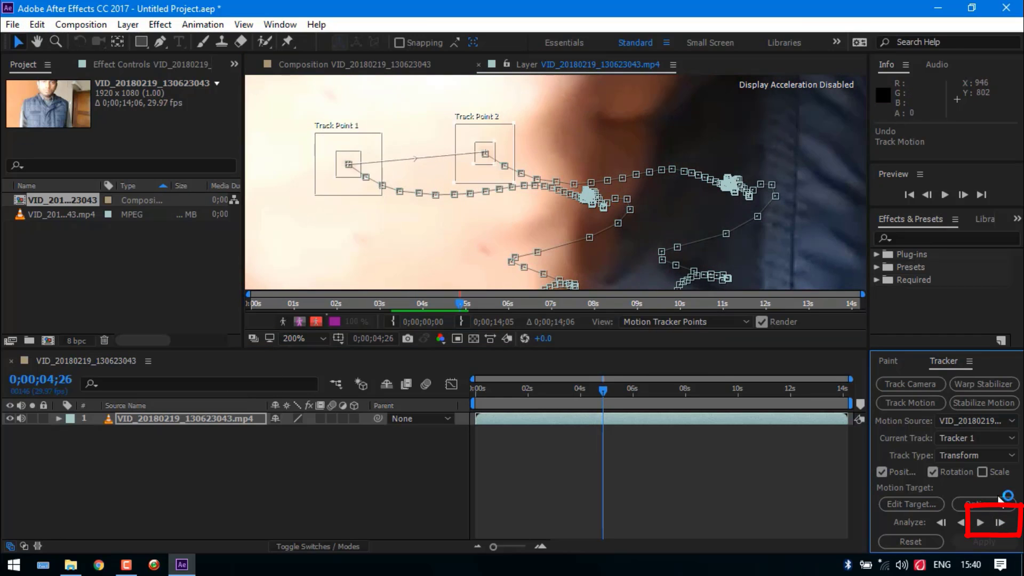
# - Realign Track Point 2 on its mark wherever it drifts and analyze the hand's motion forward to 0;00;11;07
pyautogui.moveTo(557, 187); pyautogui.dragTo(556, 187)
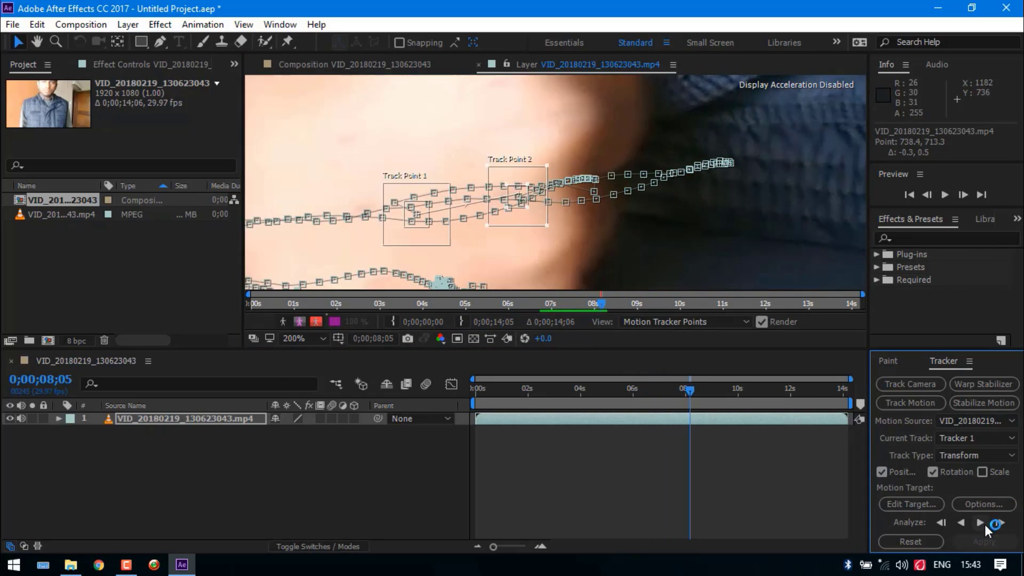
pyautogui.click(981, 523)
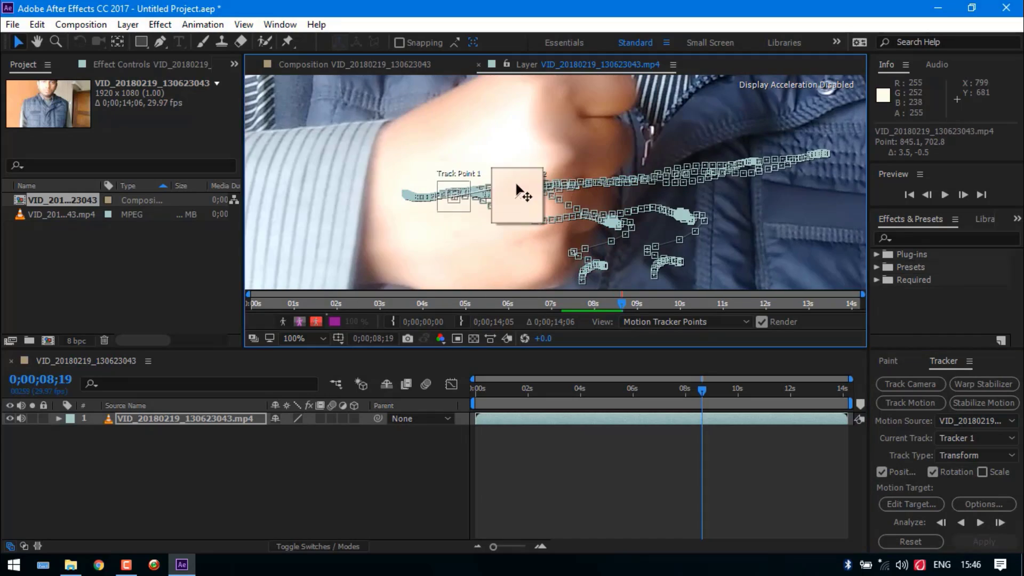
pyautogui.click(981, 523)
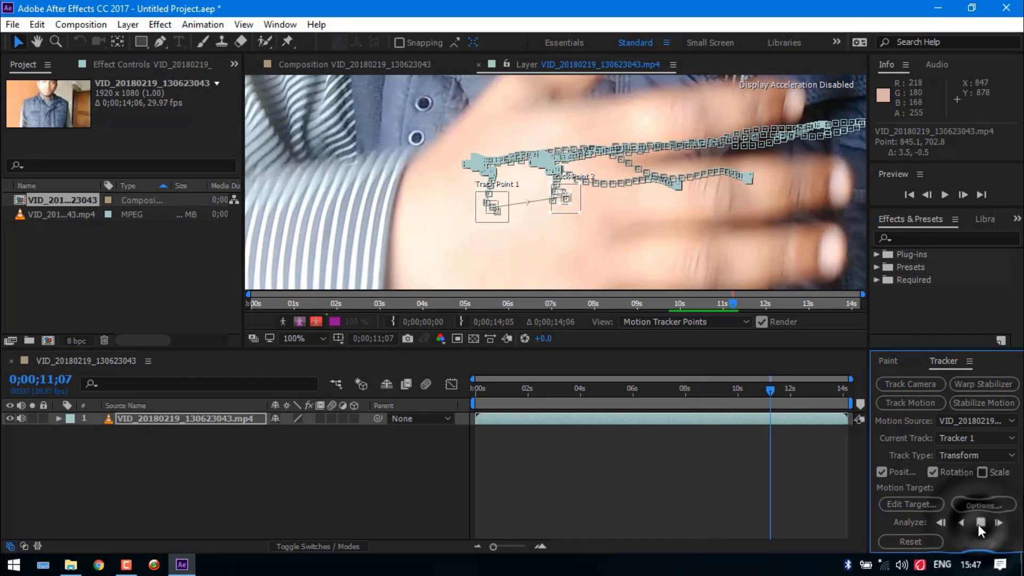
pyautogui.click(980, 523)
pyautogui.scroll(-3, 574, 206)
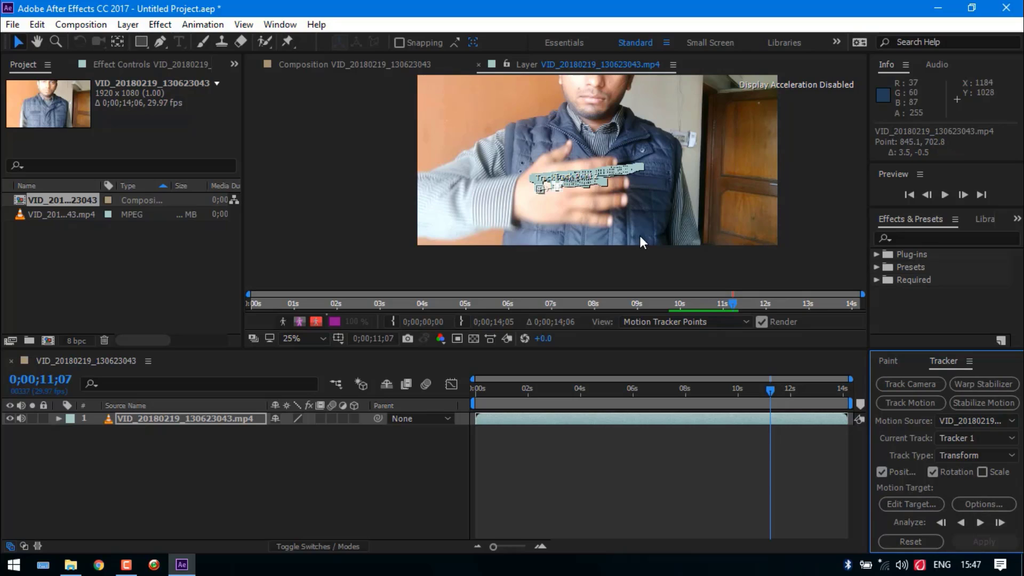
pyautogui.scroll(1, 590, 228)
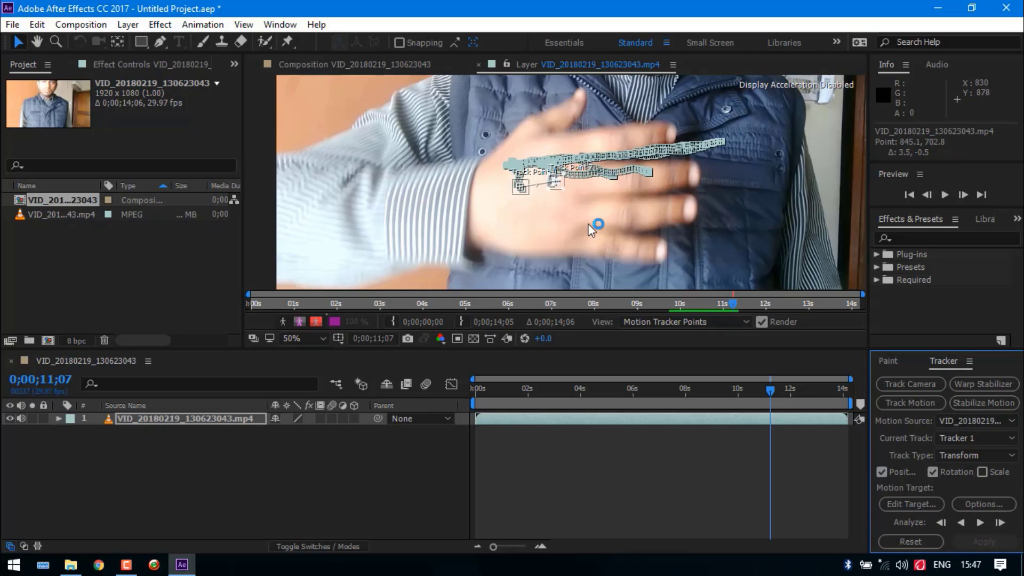
# - Analyze the hand's motion backward from 0;00;11;07 to 0;00;11;01, realigning both track points on their marks at 0;00;11;04
pyautogui.click(960, 523)
pyautogui.scroll(2, 558, 268)
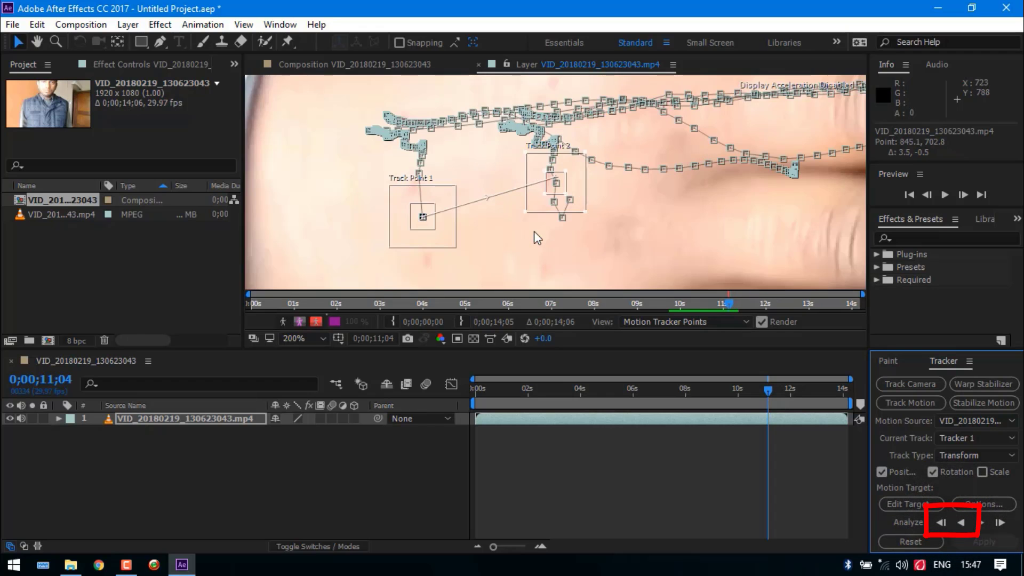
pyautogui.moveTo(434, 245); pyautogui.dragTo(423, 213)
pyautogui.moveTo(575, 192); pyautogui.dragTo(573, 190)
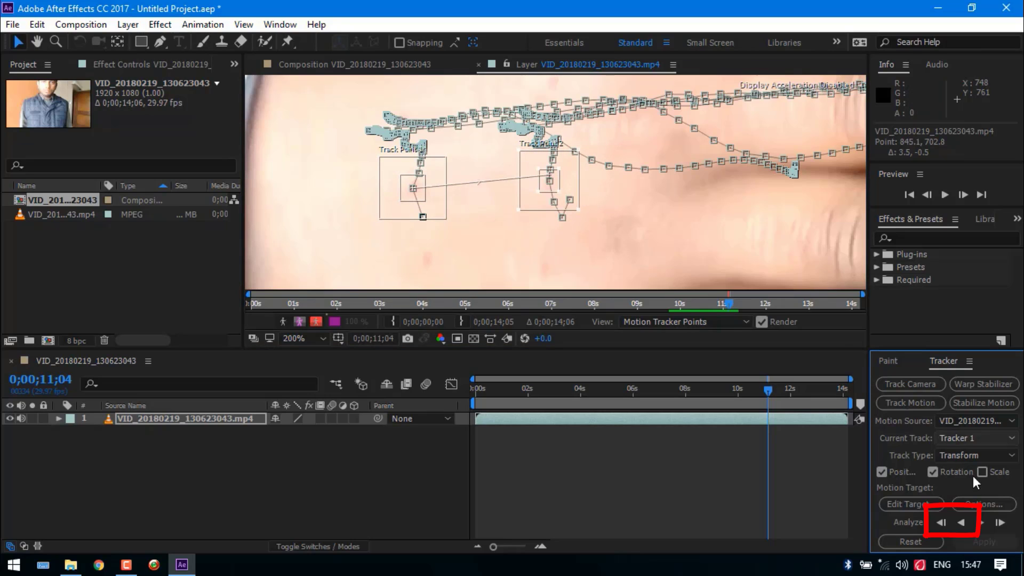
pyautogui.click(943, 524)
pyautogui.click(943, 524)
pyautogui.click(943, 524)
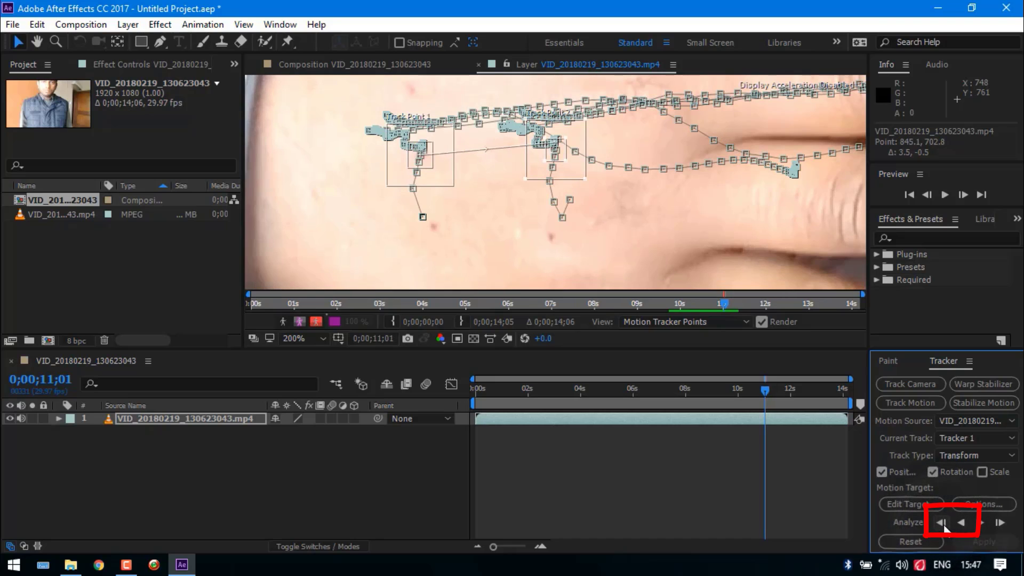
# - Continue backward analysis to 0;00;08;10, undoing a drifting pass and realigning the track point on its mark
pyautogui.click(961, 523)
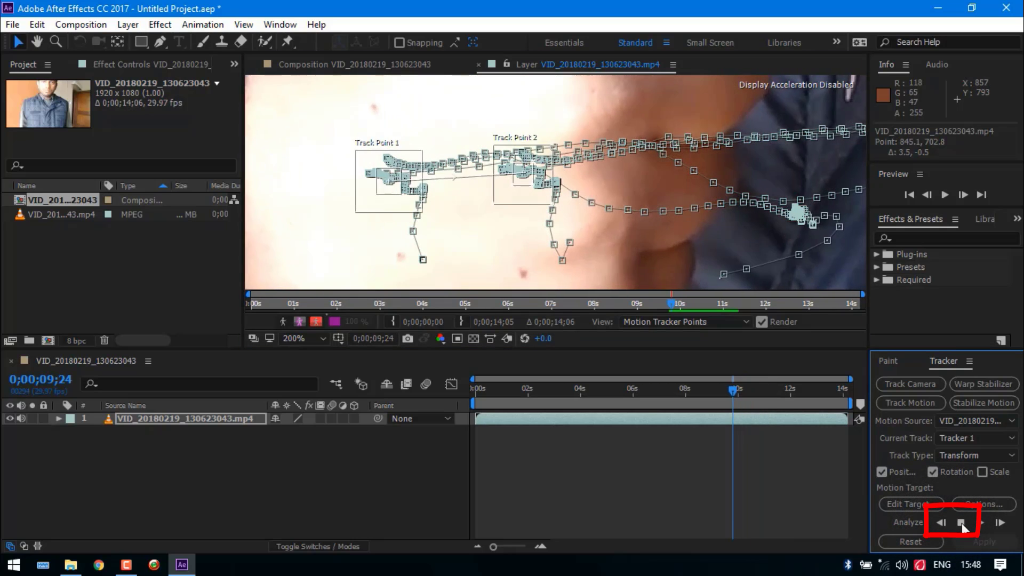
pyautogui.hotkey('ctrl', 'z')
pyautogui.click(941, 523)
pyautogui.moveTo(646, 175); pyautogui.dragTo(689, 167)
pyautogui.click(941, 524)
pyautogui.scroll(-1, 654, 182)
pyautogui.click(941, 524)
pyautogui.click(942, 524)
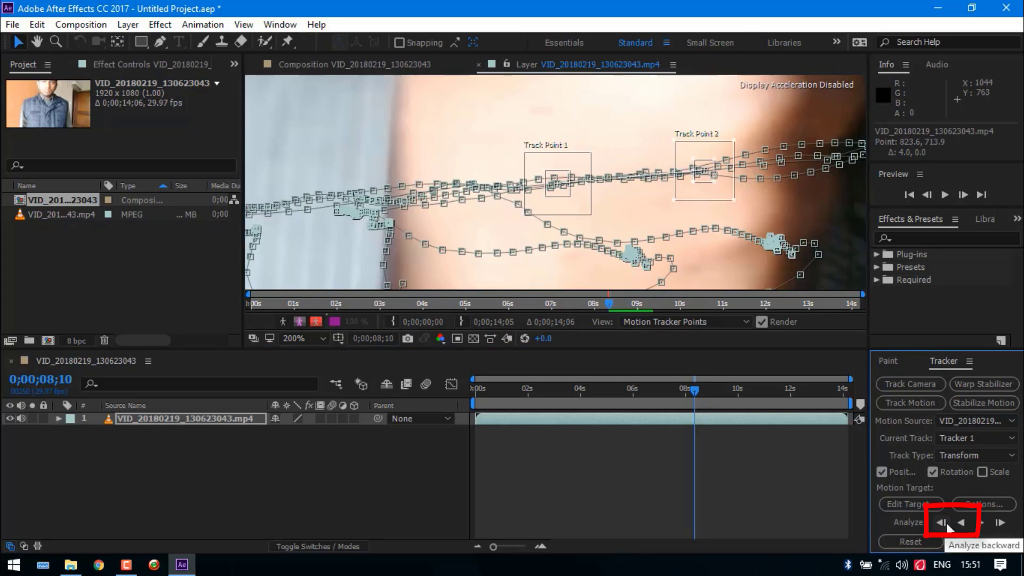
# - Analyze the hand backward through 0;00;07;16 to 0;00;06;23, alternating single frames with a continuous run
pyautogui.click(941, 524)
pyautogui.click(942, 524)
pyautogui.click(942, 524)
pyautogui.click(961, 524)
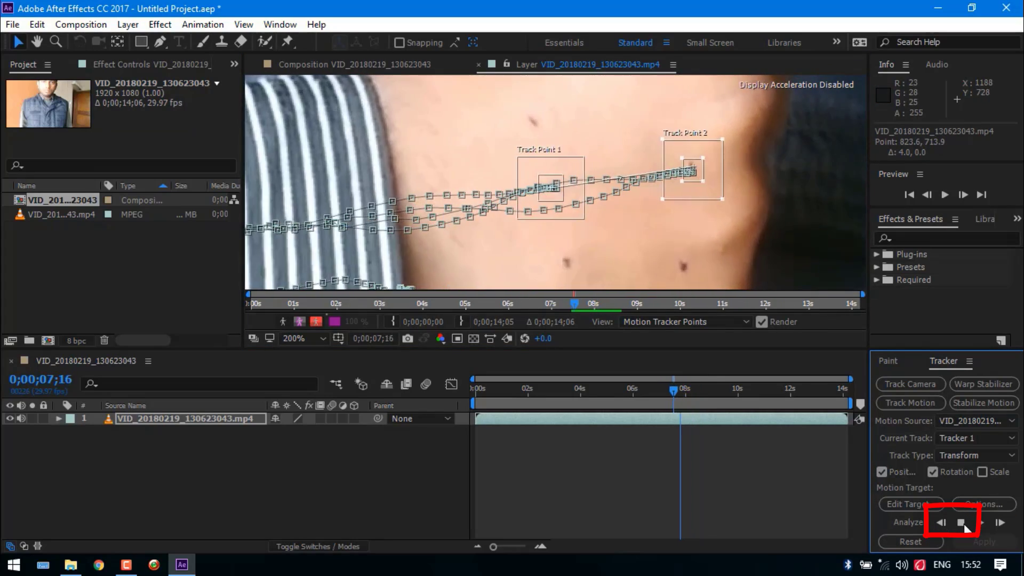
pyautogui.click(962, 524)
pyautogui.click(942, 524)
pyautogui.click(941, 524)
pyautogui.click(942, 524)
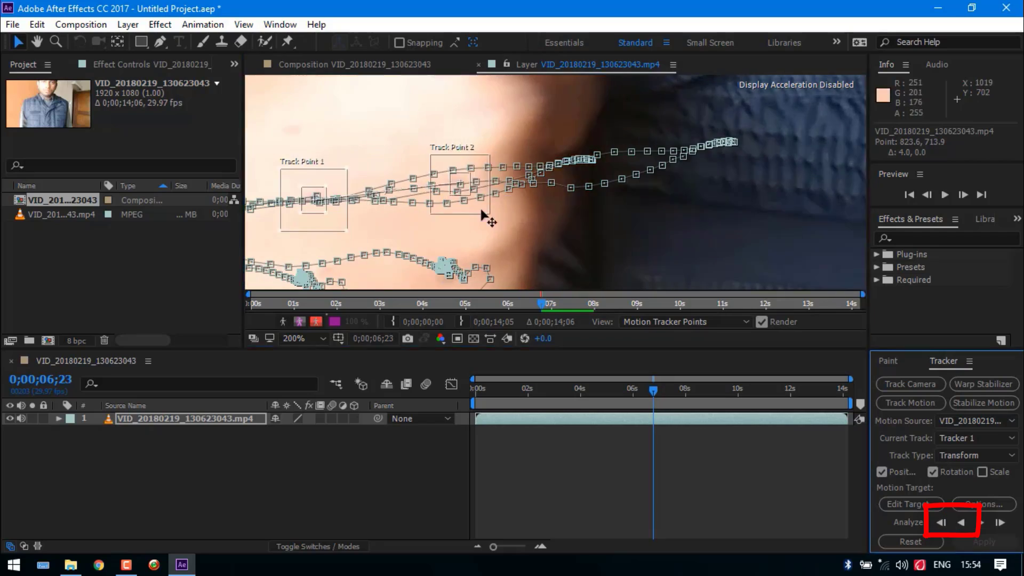
# - Analyze backward frame by frame to 0;00;06;09 and realign Track Point 2 on its mark
pyautogui.click(942, 524)
pyautogui.scroll(1, 763, 165)
pyautogui.scroll(-1, 764, 165)
pyautogui.click(941, 524)
pyautogui.click(942, 523)
pyautogui.click(942, 524)
pyautogui.moveTo(467, 196); pyautogui.dragTo(452, 213)
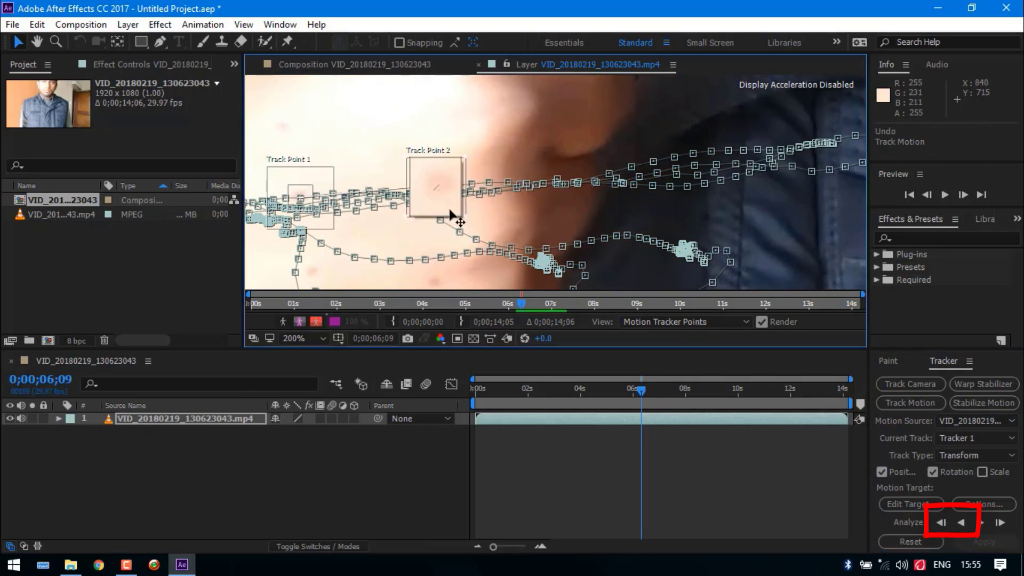
# - Run continuous backward analysis to 0;00;04;28, undoing and repeating the pass that drifts
pyautogui.scroll(1, 570, 226)
pyautogui.scroll(-1, 570, 227)
pyautogui.click(961, 523)
pyautogui.hotkey('ctrl', 'z')
pyautogui.click(961, 523)
pyautogui.click(962, 523)
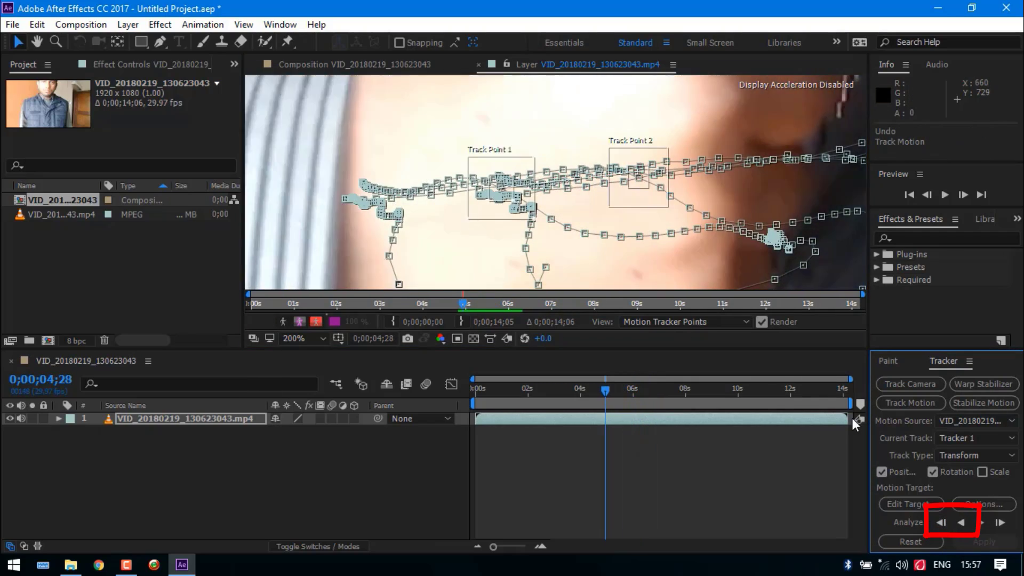
# - Correct the track point's position slightly and analyze the hand's motion backward to 0;00;02;11
pyautogui.click(942, 524)
pyautogui.click(942, 524)
pyautogui.moveTo(790, 194); pyautogui.dragTo(786, 197)
pyautogui.click(961, 524)
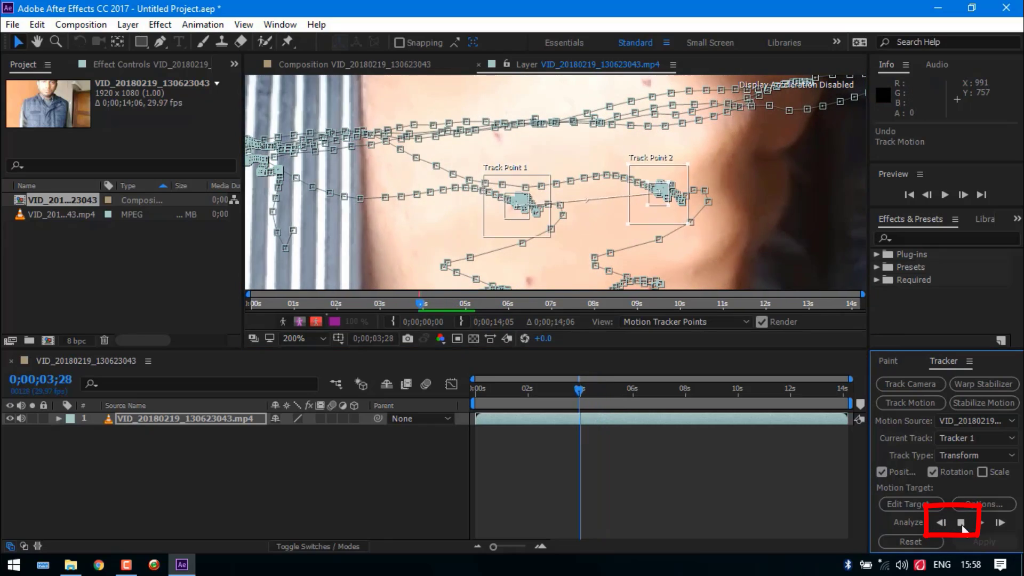
pyautogui.click(962, 524)
pyautogui.scroll(-1, 384, 229)
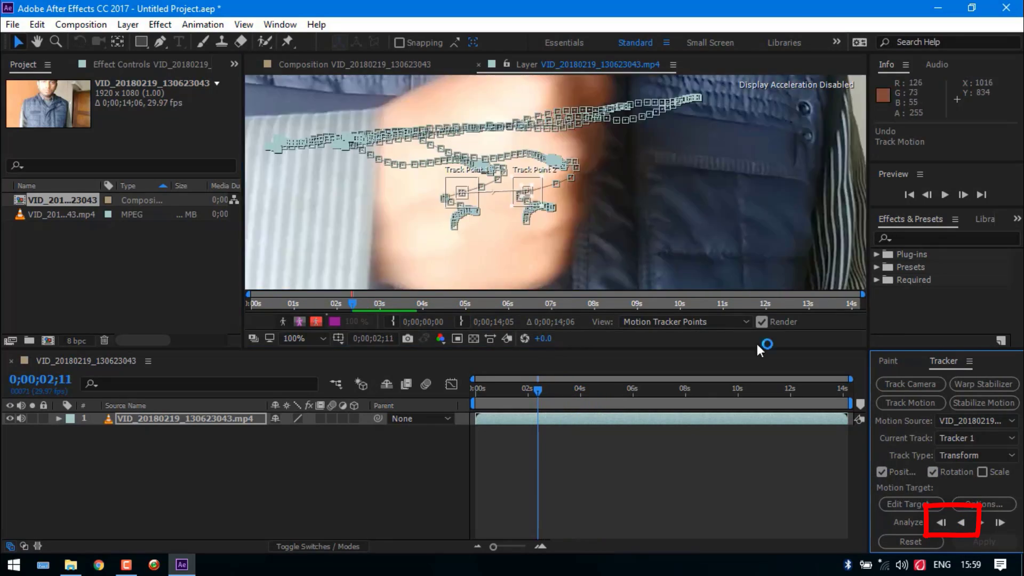
# - Analyze the hand backward to 0;00;01;26, realigning the drifting track point on its mark
pyautogui.scroll(2, 571, 236)
pyautogui.scroll(-1, 572, 235)
pyautogui.click(961, 523)
pyautogui.moveTo(635, 220); pyautogui.dragTo(646, 230)
pyautogui.click(943, 524)
pyautogui.click(943, 523)
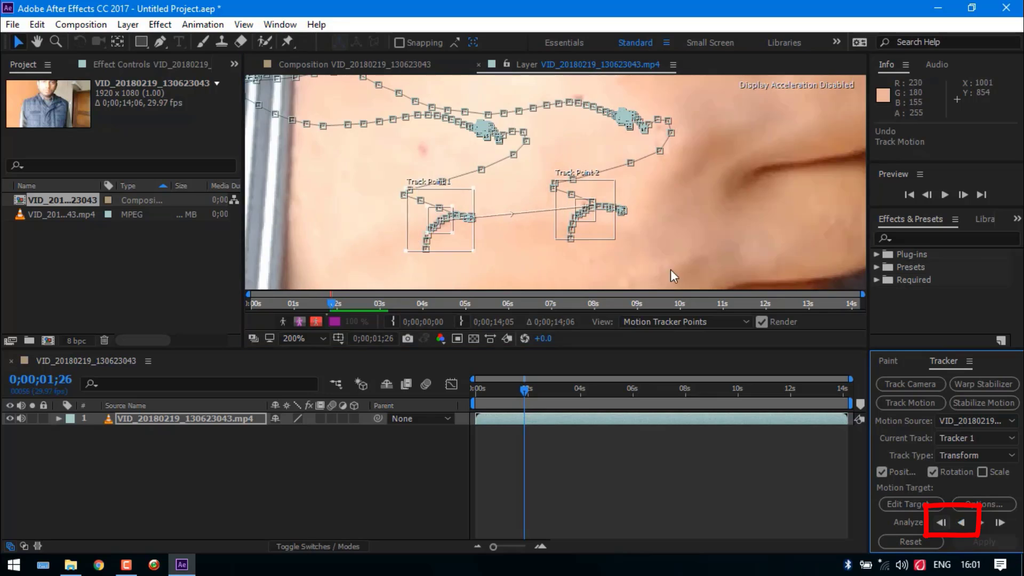
# - Track the hand backward one frame at a time to 0;00;01;10
pyautogui.scroll(1, 783, 199)
pyautogui.scroll(-2, 624, 208)
pyautogui.click(944, 524)
pyautogui.click(944, 523)
pyautogui.scroll(1, 537, 200)
pyautogui.scroll(-1, 537, 200)
pyautogui.click(943, 523)
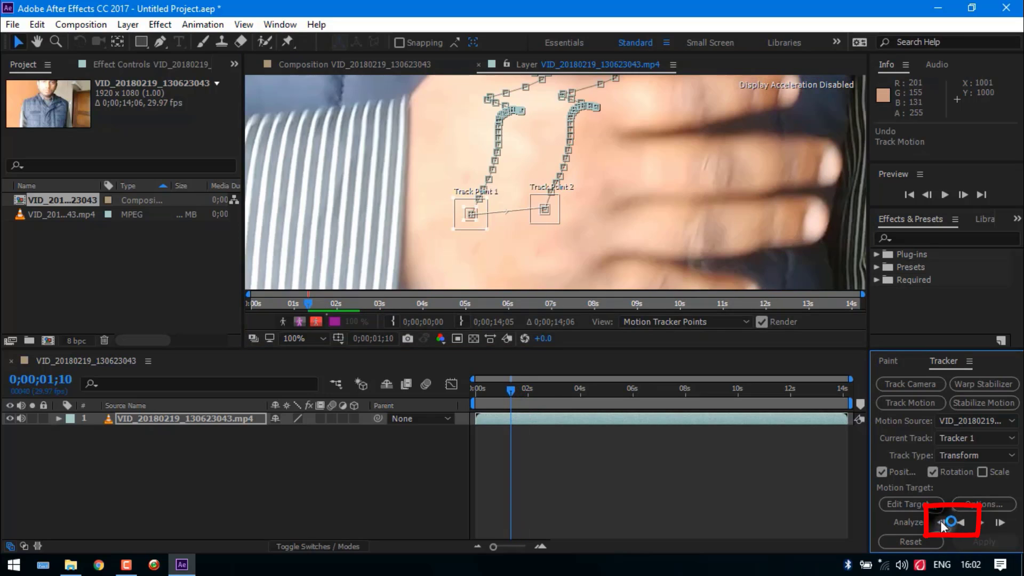
# - Track the last frames back to 0;00;01;08, realign both track points and fit the whole frame in view
pyautogui.click(942, 523)
pyautogui.click(943, 523)
pyautogui.moveTo(474, 242); pyautogui.dragTo(469, 252)
pyautogui.moveTo(551, 220); pyautogui.dragTo(531, 247)
pyautogui.scroll(-2, 614, 213)
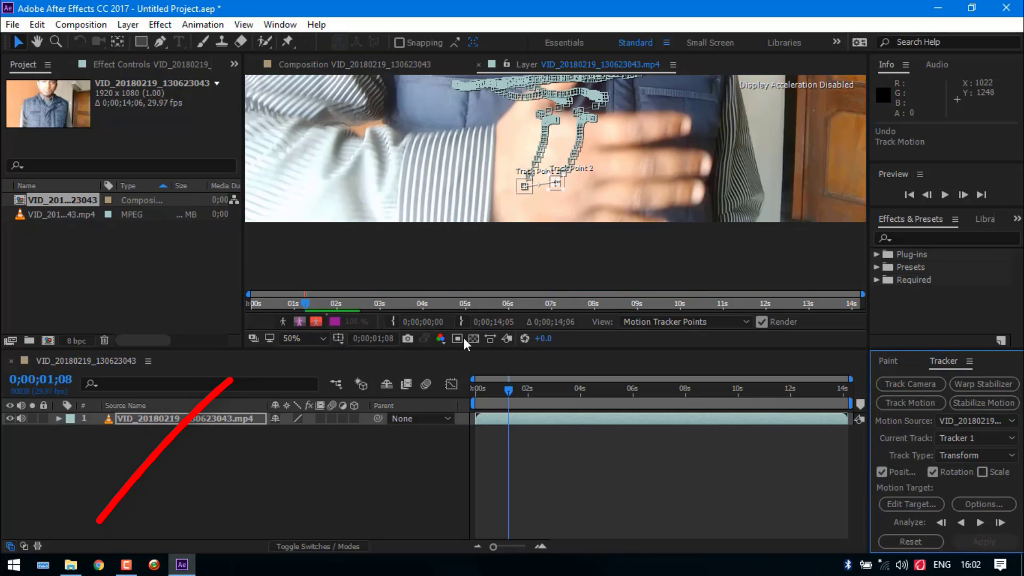
pyautogui.click(304, 338)
pyautogui.click(313, 73)
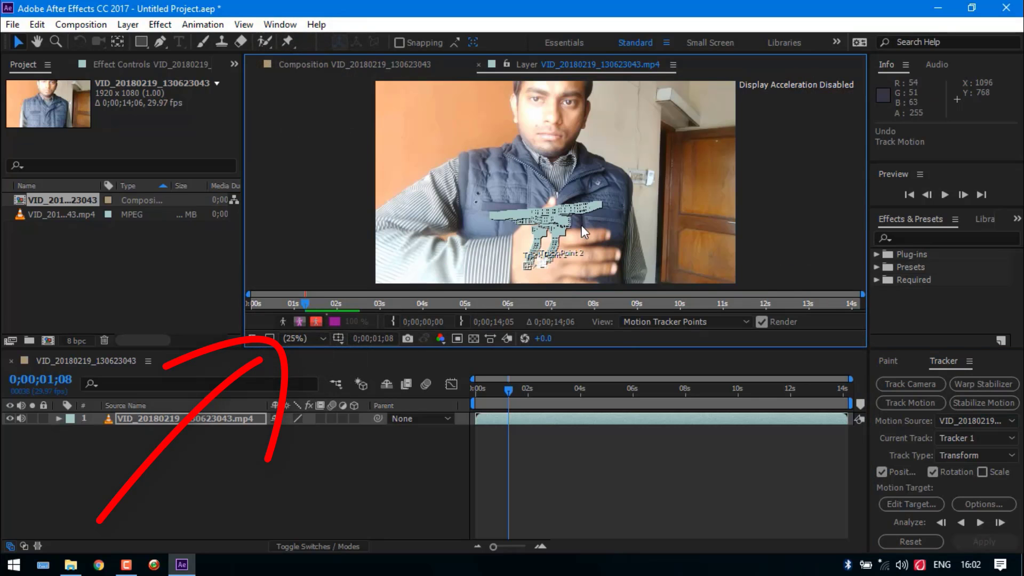
# - Save the project as "x man" in the LogoTransforming folder
pyautogui.click(12, 24)
pyautogui.moveTo(64, 175)
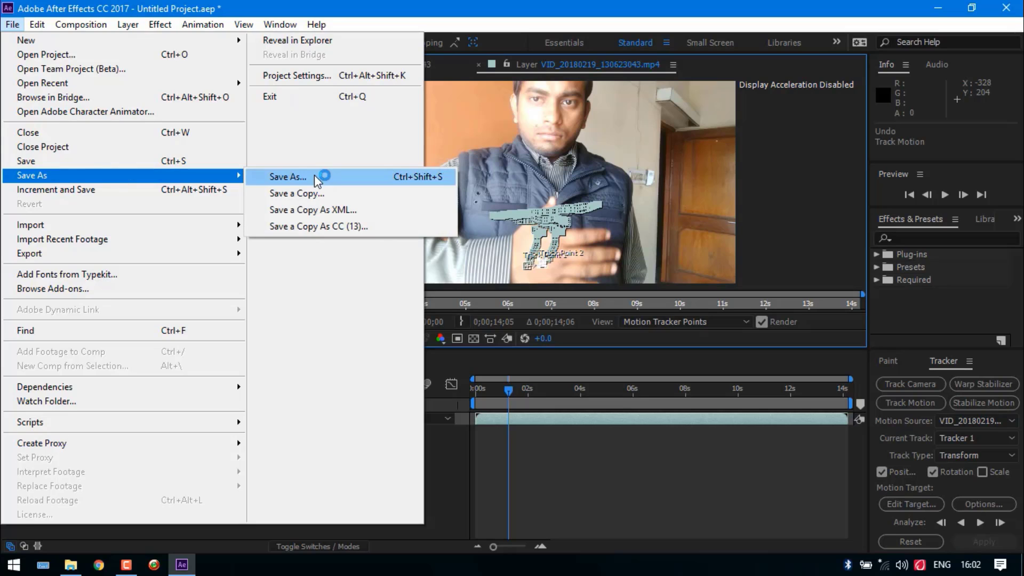
pyautogui.click(315, 177)
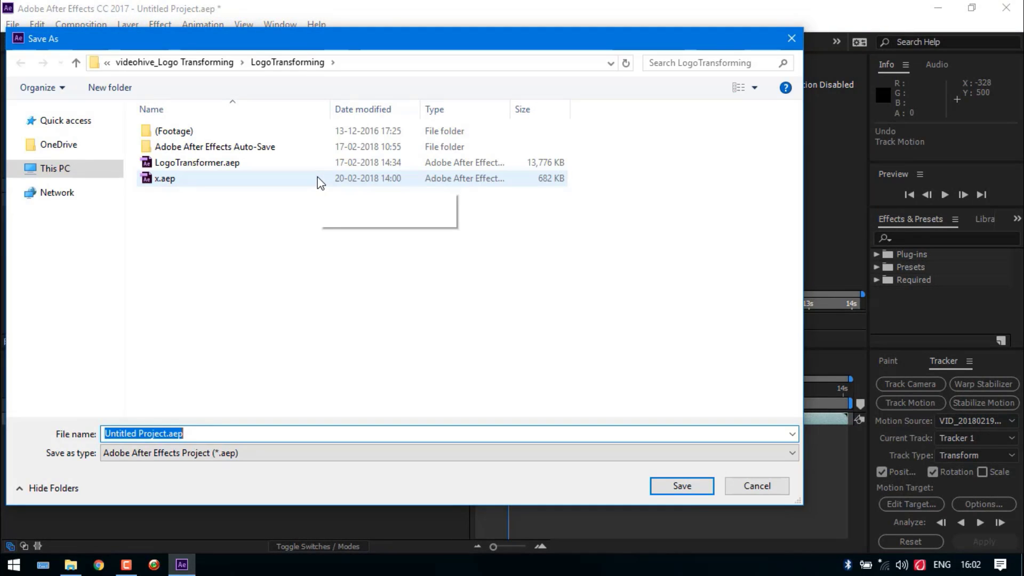
pyautogui.write('x man')
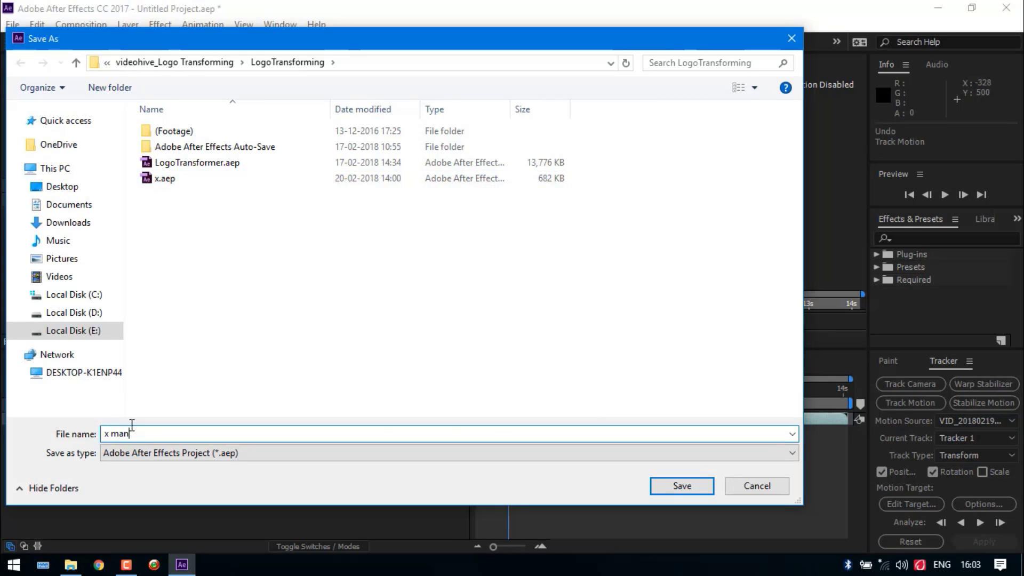
pyautogui.click(674, 487)
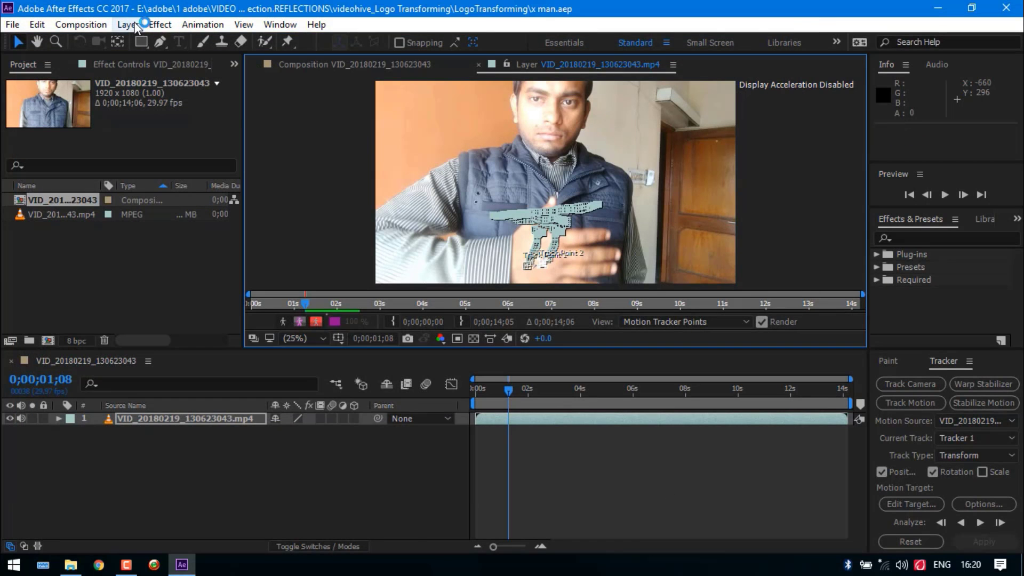
# - Add a new null object layer to the composition
pyautogui.click(128, 25)
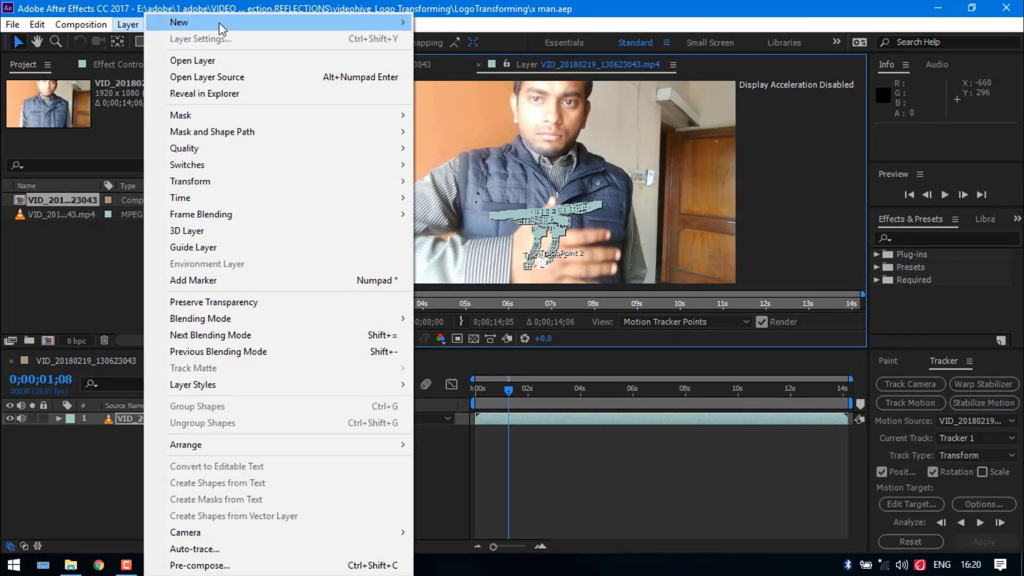
pyautogui.moveTo(221, 30)
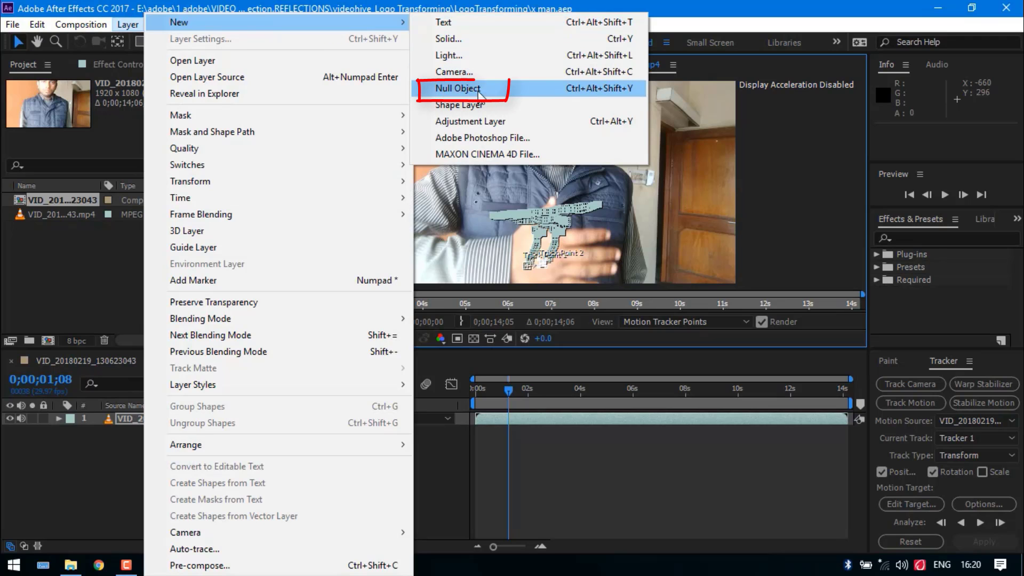
pyautogui.click(523, 90)
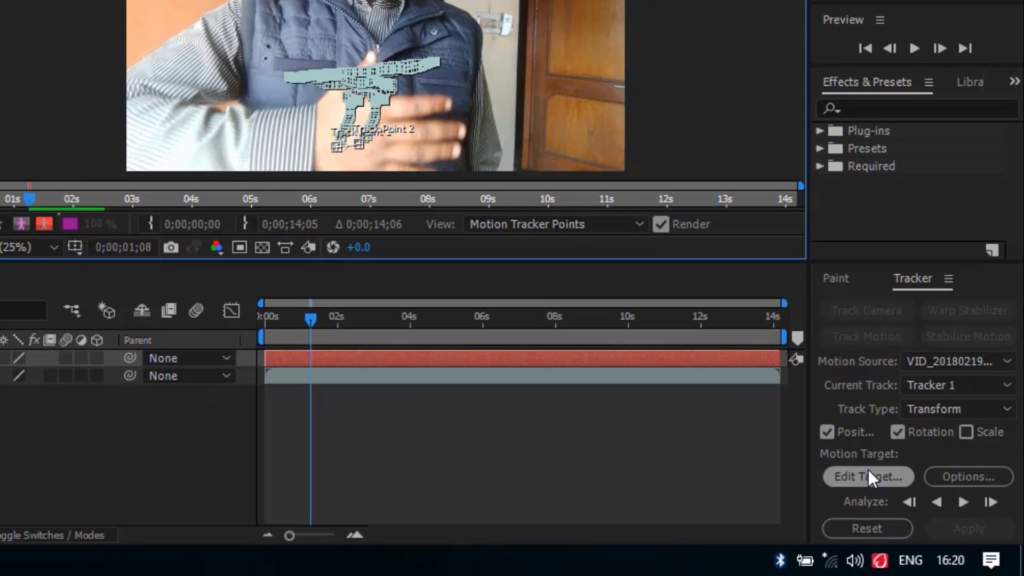
# - Set the tracker's motion target to the Null 1 layer
pyautogui.click(868, 470)
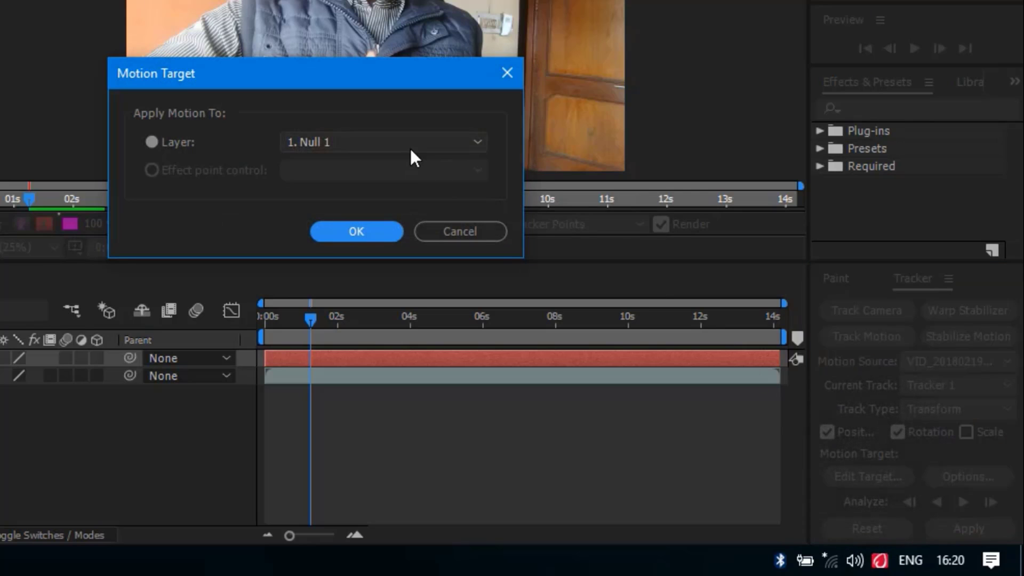
pyautogui.click(412, 152)
pyautogui.click(427, 169)
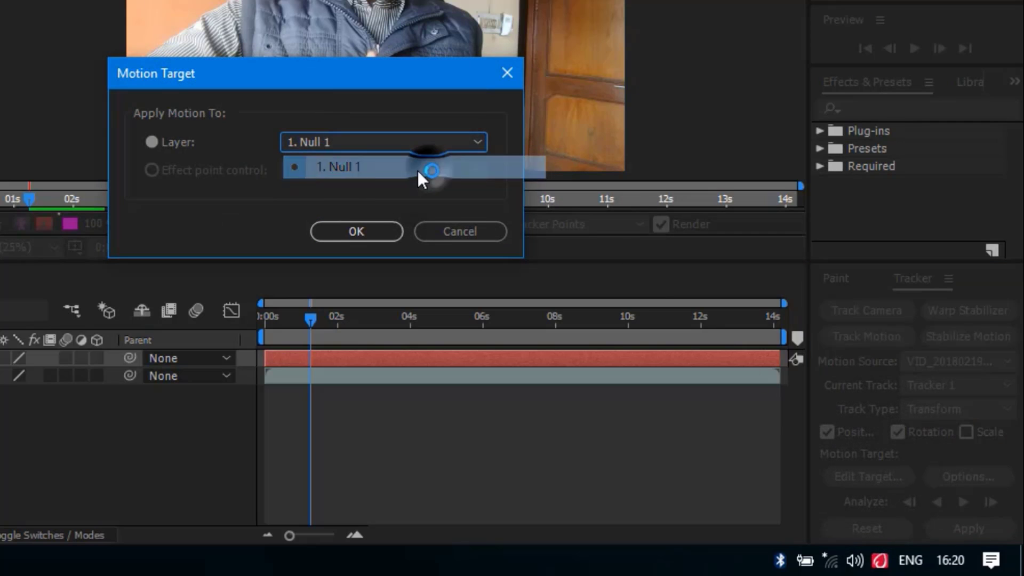
pyautogui.click(355, 231)
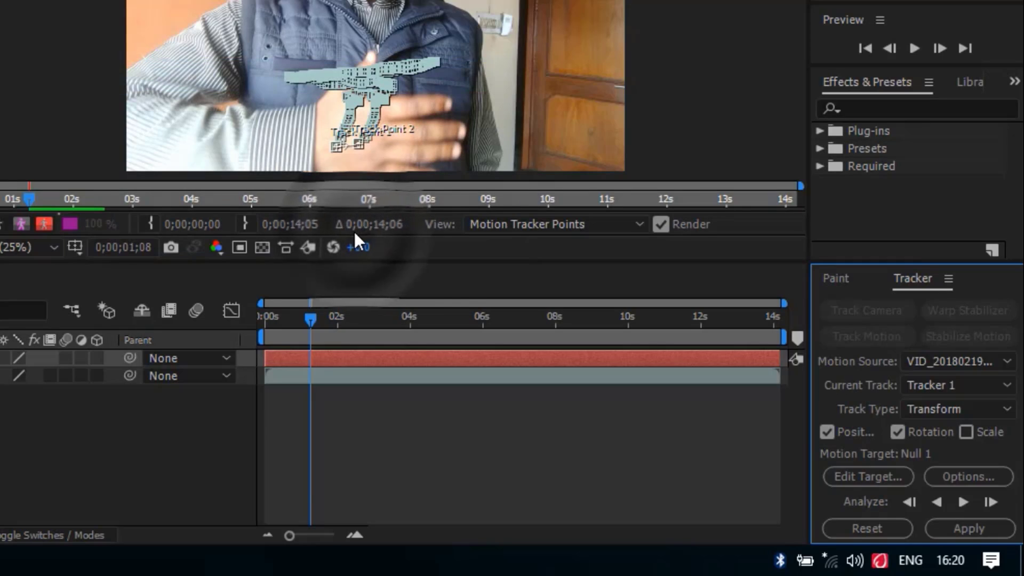
# - Apply the tracked motion to the null in the X and Y dimensions and check it at 0;00;02;16
pyautogui.click(969, 526)
pyautogui.click(324, 161)
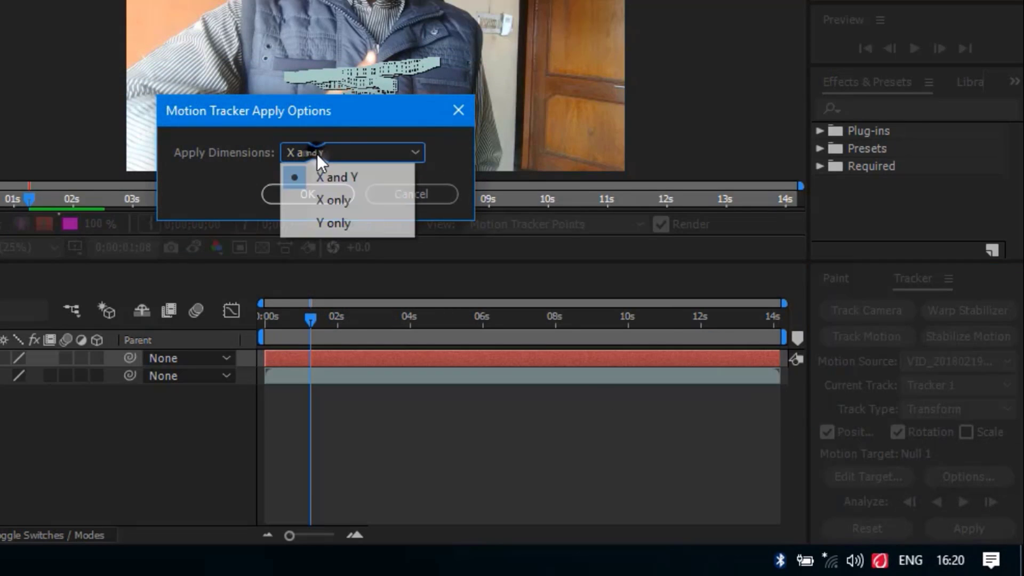
pyautogui.click(317, 153)
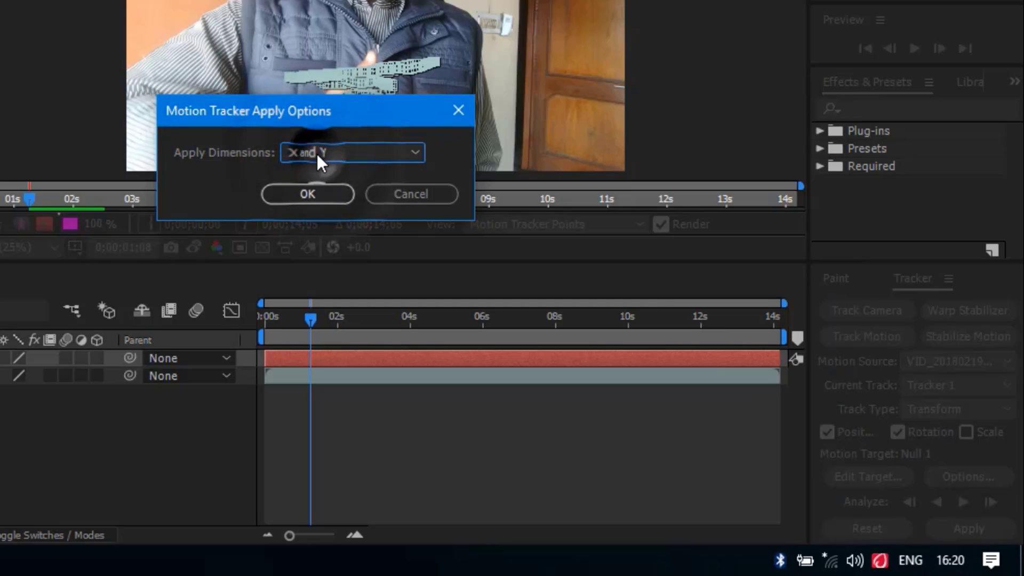
pyautogui.click(332, 193)
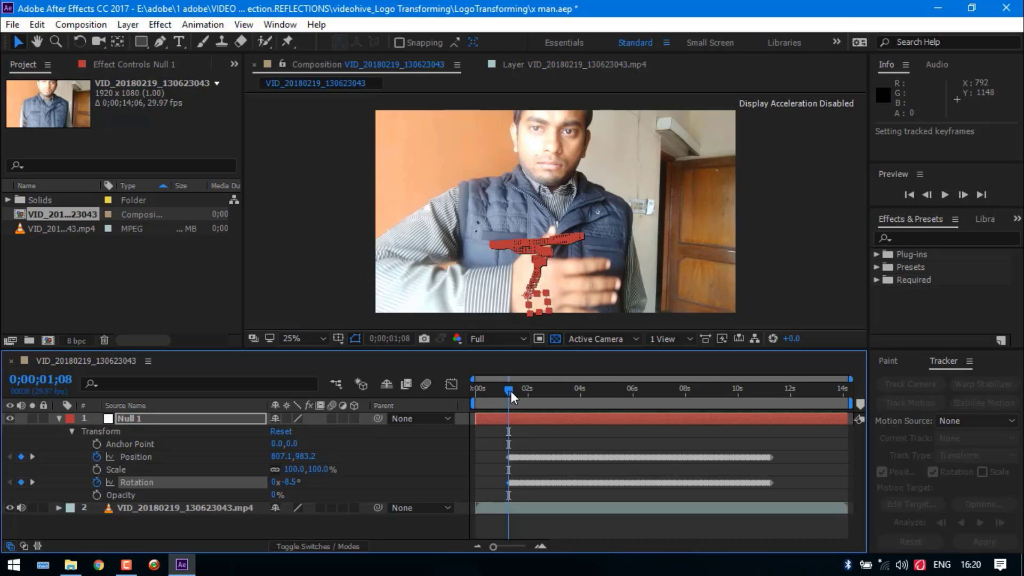
pyautogui.moveTo(511, 392); pyautogui.dragTo(542, 400)
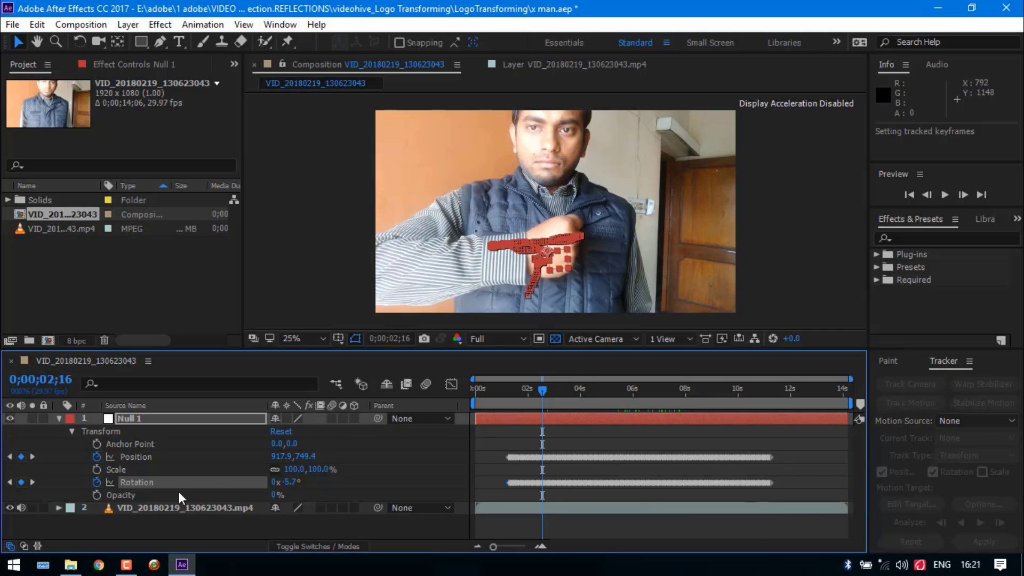
# - Import Wolverine-Claw-Requested-psd43254.png from the Downloads folder in File Explorer and place it in the composition as the layer above Null 1
pyautogui.click(69, 567)
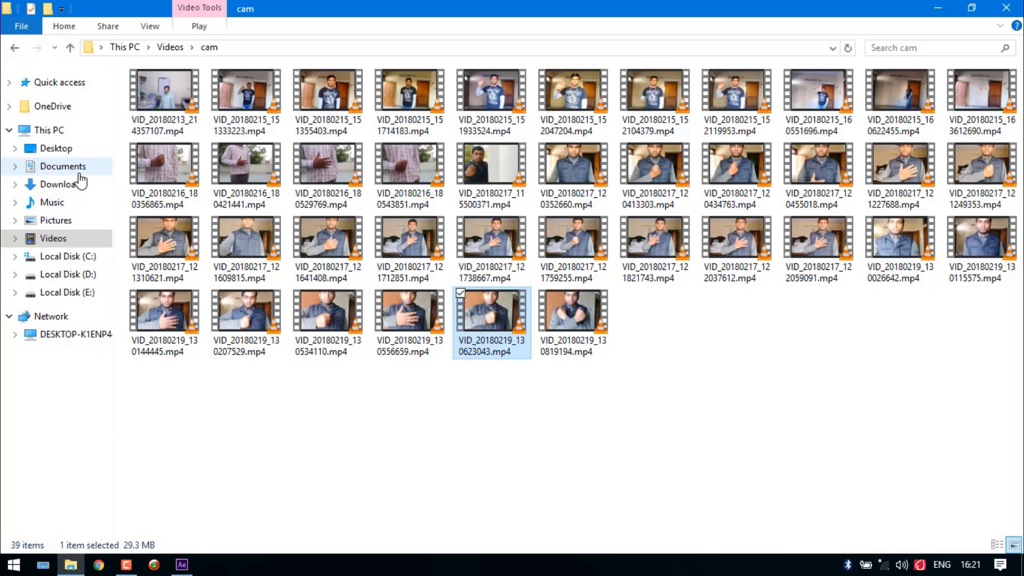
pyautogui.click(62, 184)
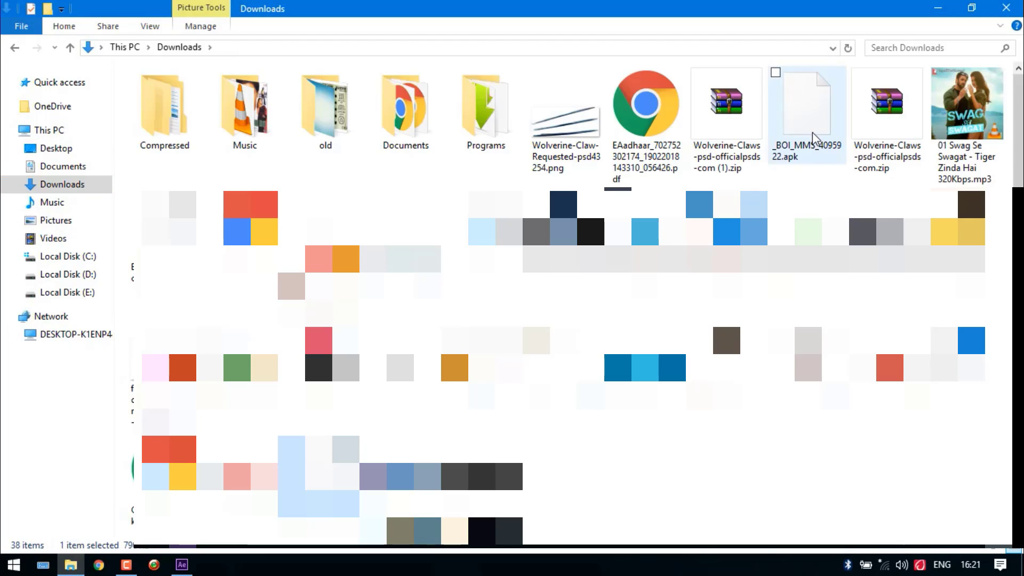
pyautogui.click(812, 132)
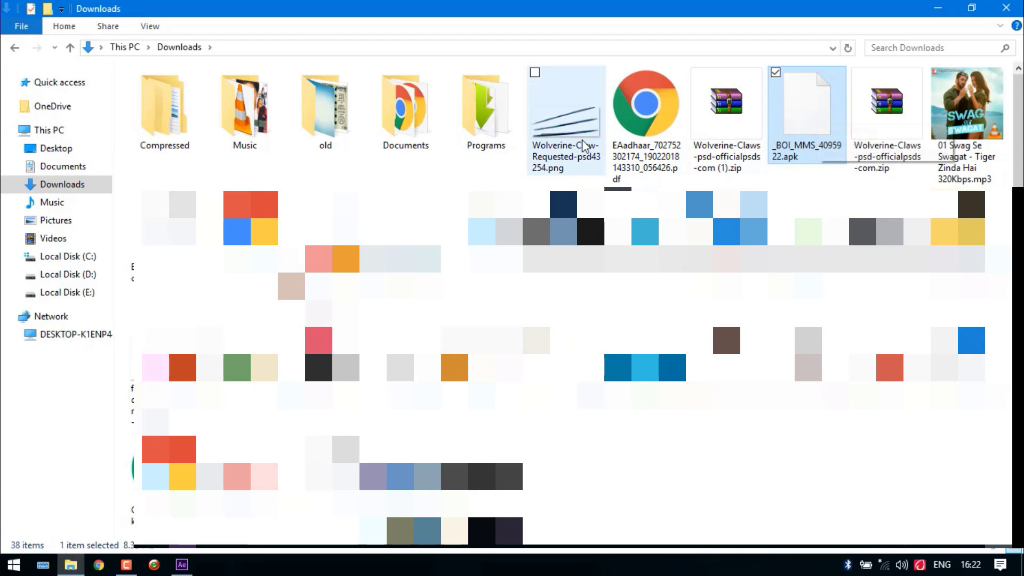
pyautogui.moveTo(568, 129); pyautogui.dragTo(140, 265)
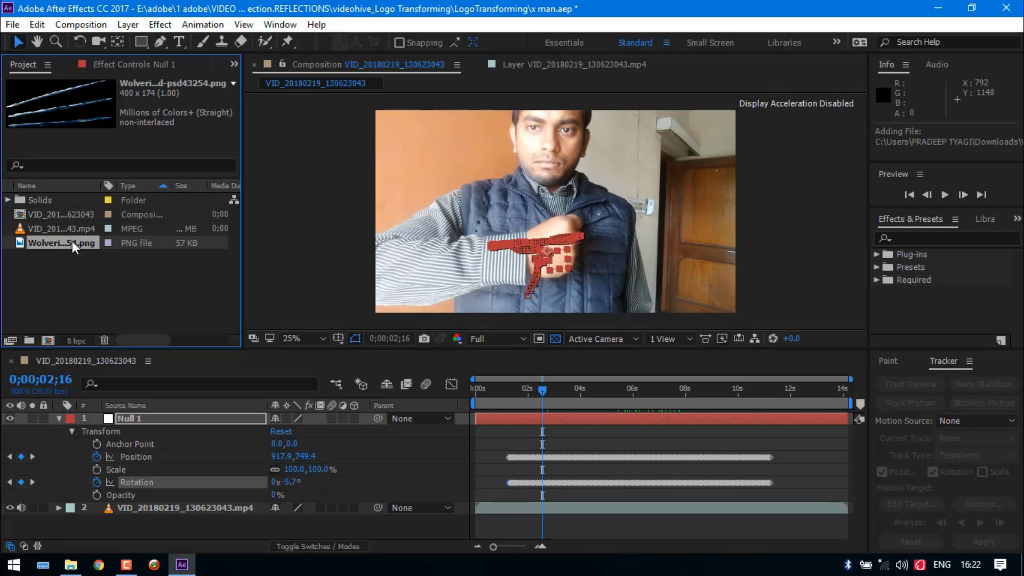
pyautogui.moveTo(74, 242); pyautogui.dragTo(137, 418)
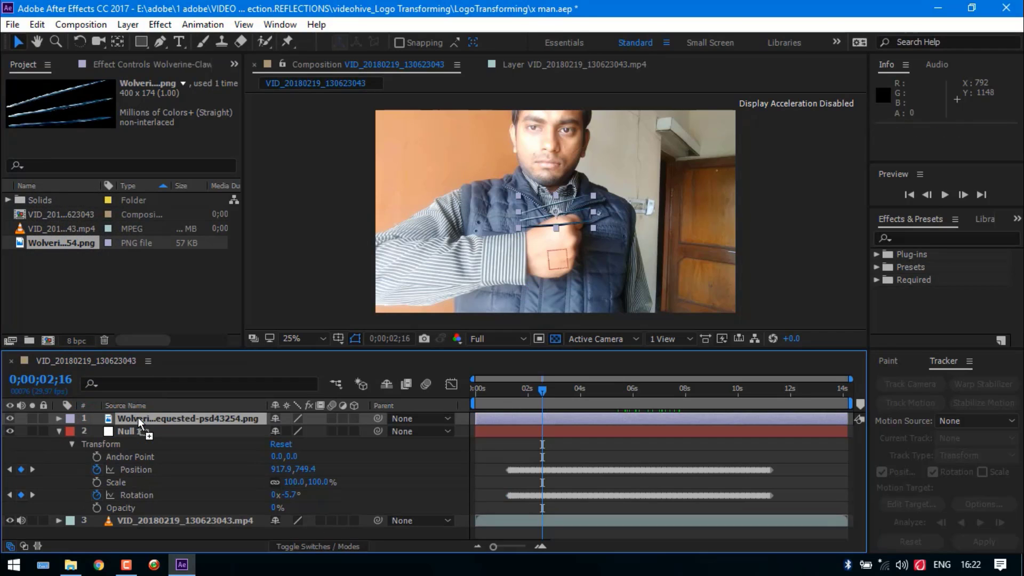
pyautogui.scroll(2, 571, 238)
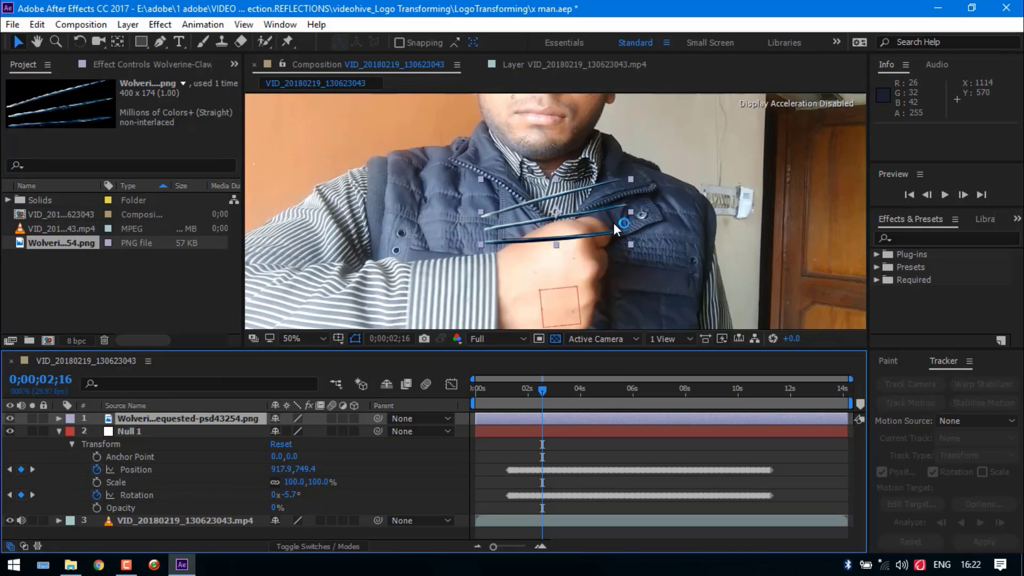
# - Place the claw image over the fist at 0;00;02;00, at about position 1136, 744
pyautogui.moveTo(613, 223); pyautogui.dragTo(685, 280)
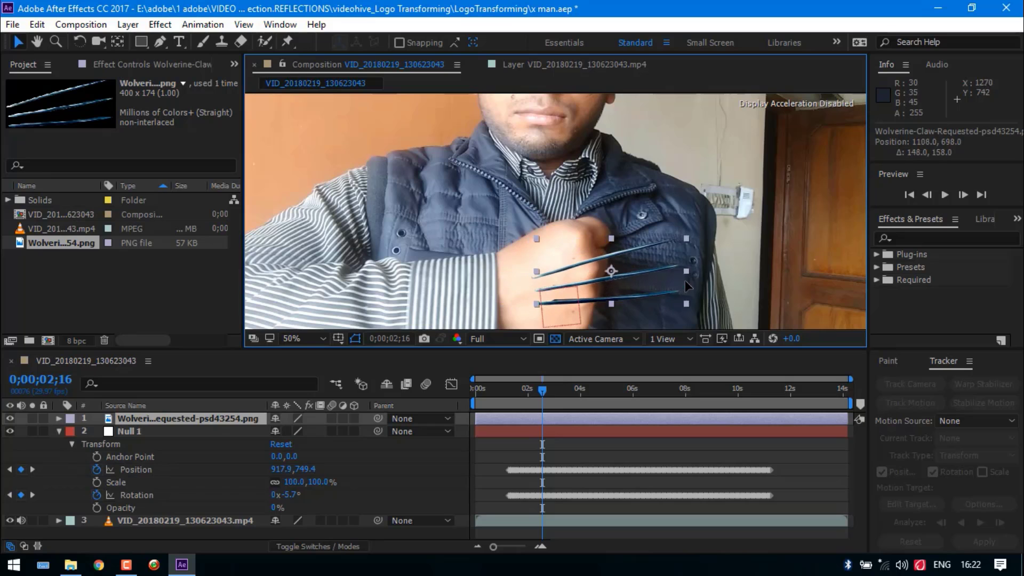
pyautogui.scroll(-1, 622, 258)
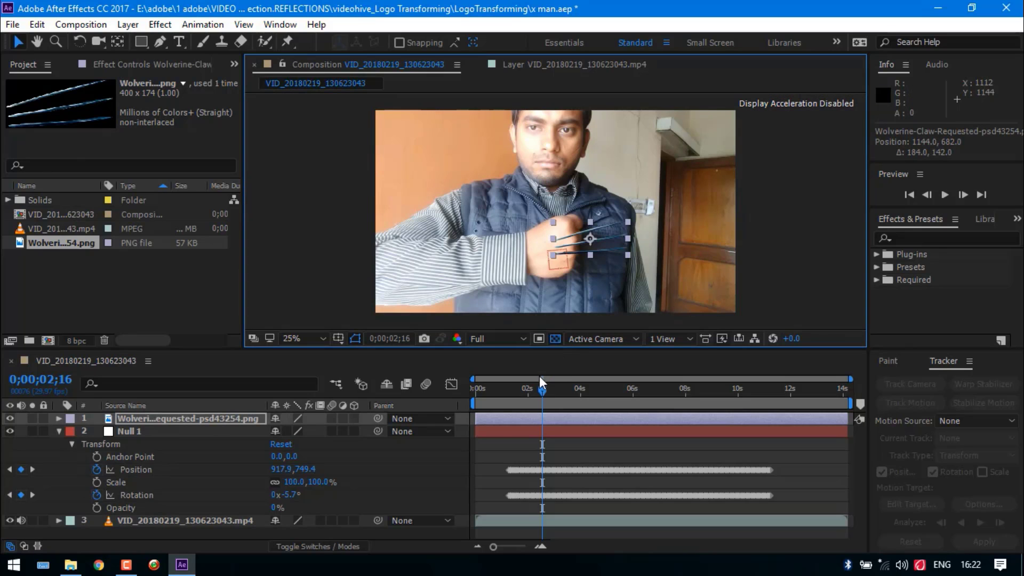
pyautogui.moveTo(543, 390); pyautogui.dragTo(527, 390)
pyautogui.scroll(1, 600, 281)
pyautogui.scroll(-1, 587, 309)
pyautogui.scroll(1, 587, 308)
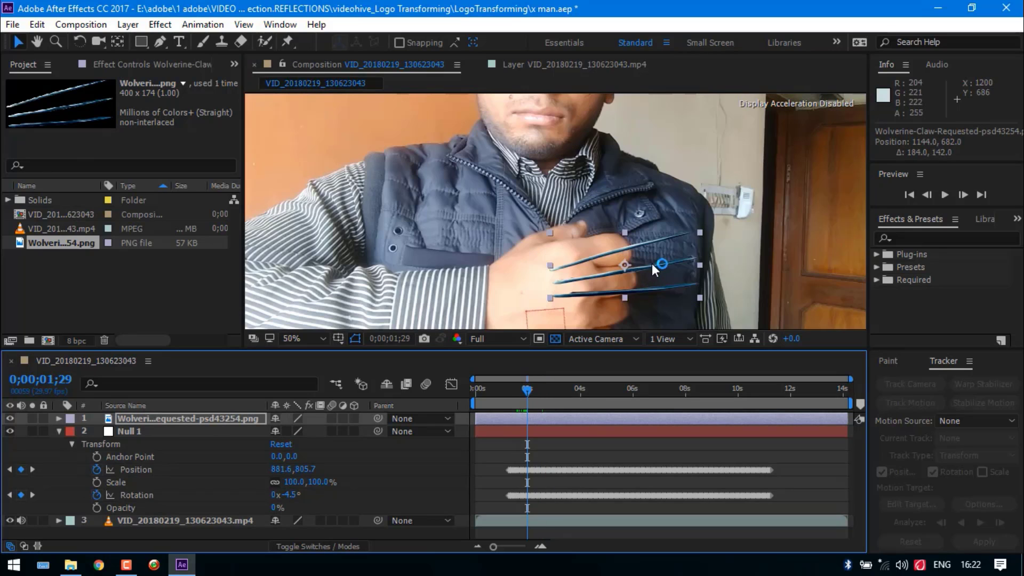
pyautogui.moveTo(652, 264); pyautogui.dragTo(657, 281)
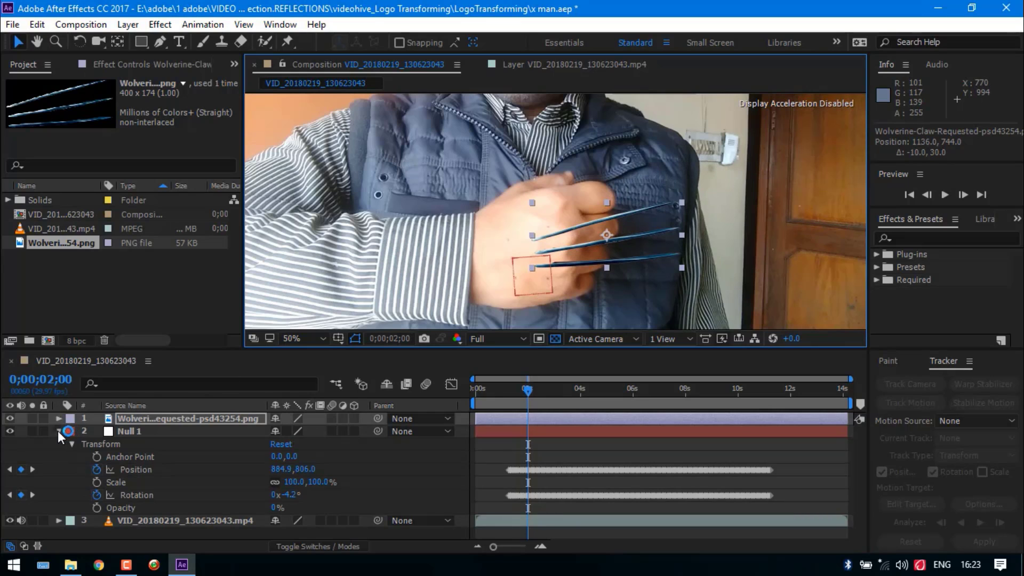
# - Collapse Null 1's properties and move the claw layer's anchor point to the base of the claws, about 10, 133
pyautogui.click(58, 430)
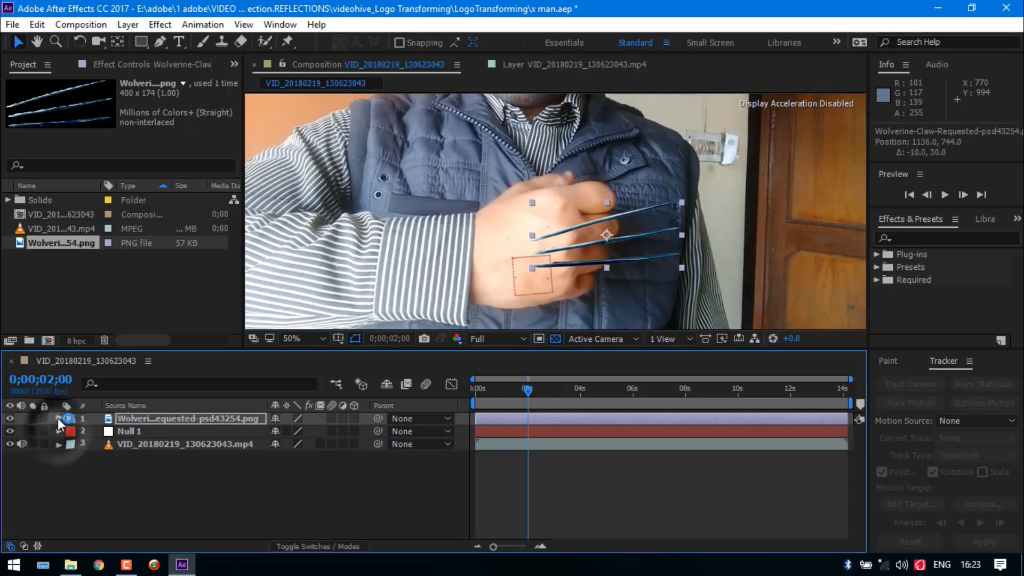
pyautogui.click(118, 43)
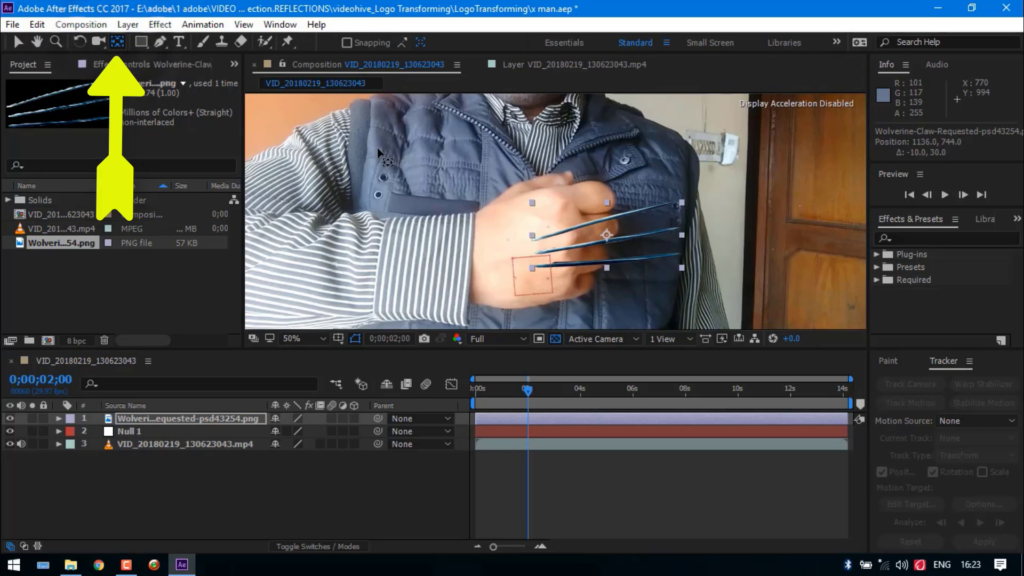
pyautogui.moveTo(603, 239); pyautogui.dragTo(550, 253)
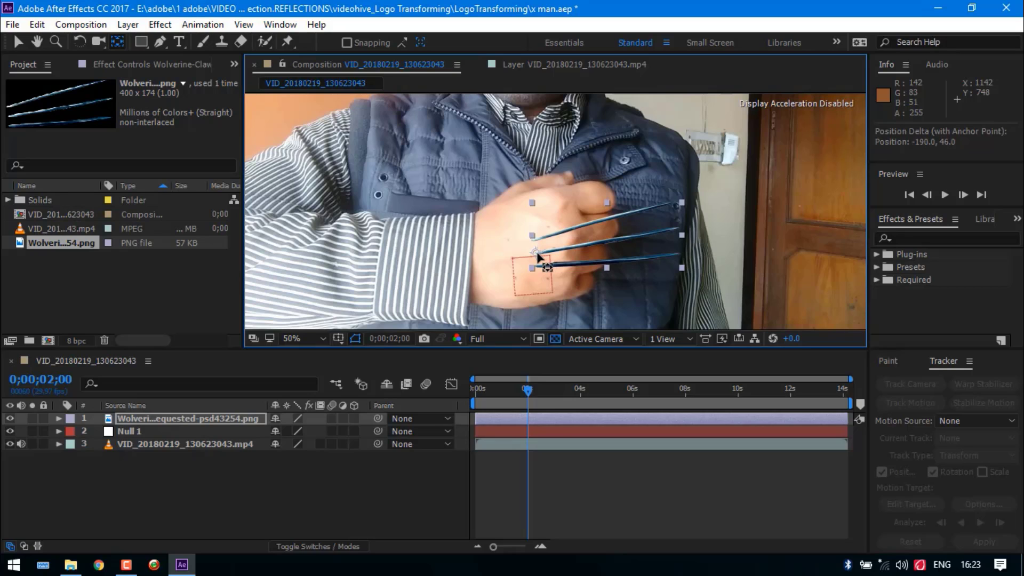
# - Scale the claw layer to 176% and nudge it over the knuckles to about position 954, 786
pyautogui.click(170, 419)
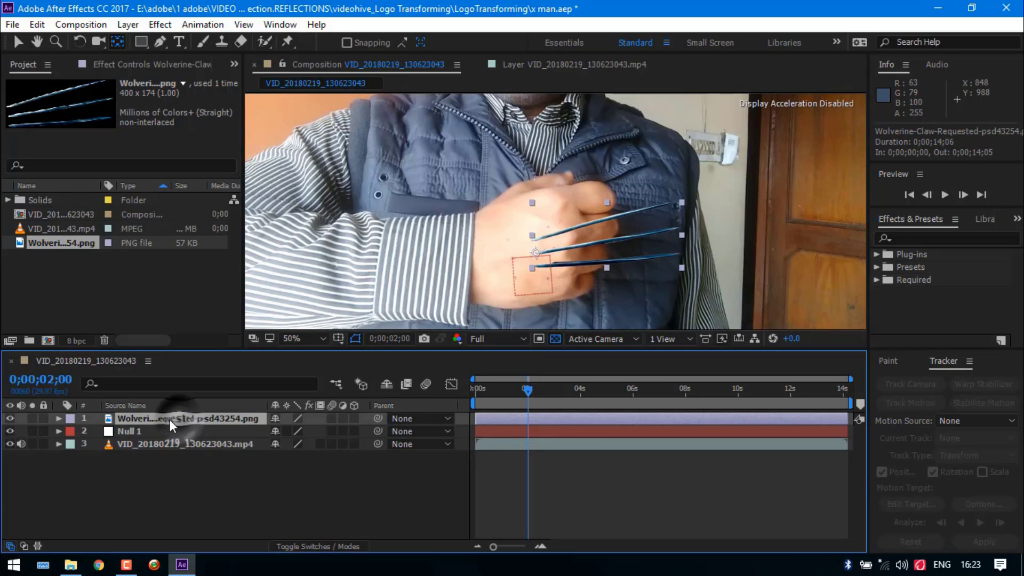
pyautogui.click(59, 419)
pyautogui.click(72, 431)
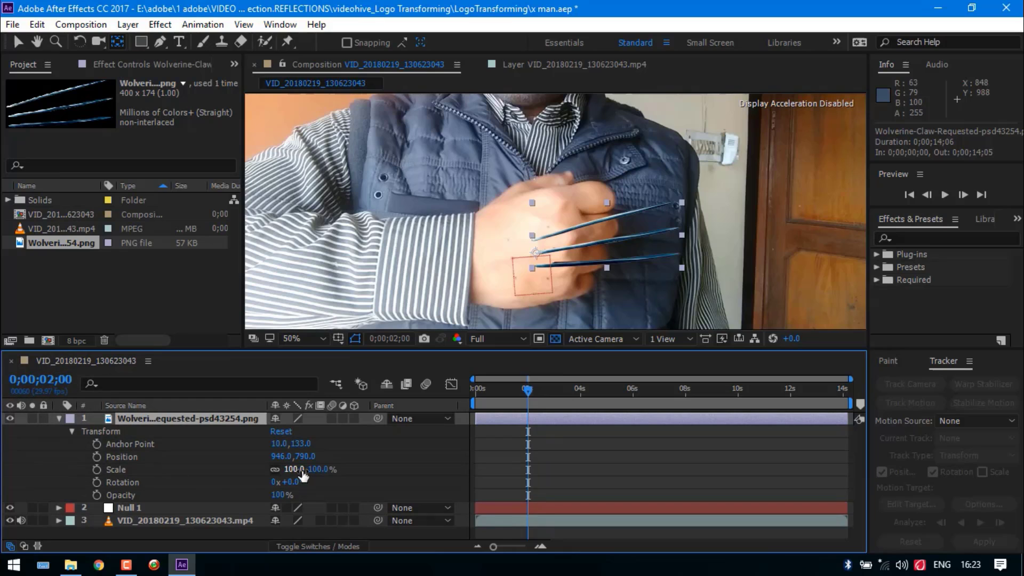
pyautogui.moveTo(303, 475); pyautogui.dragTo(353, 477)
pyautogui.click(631, 241)
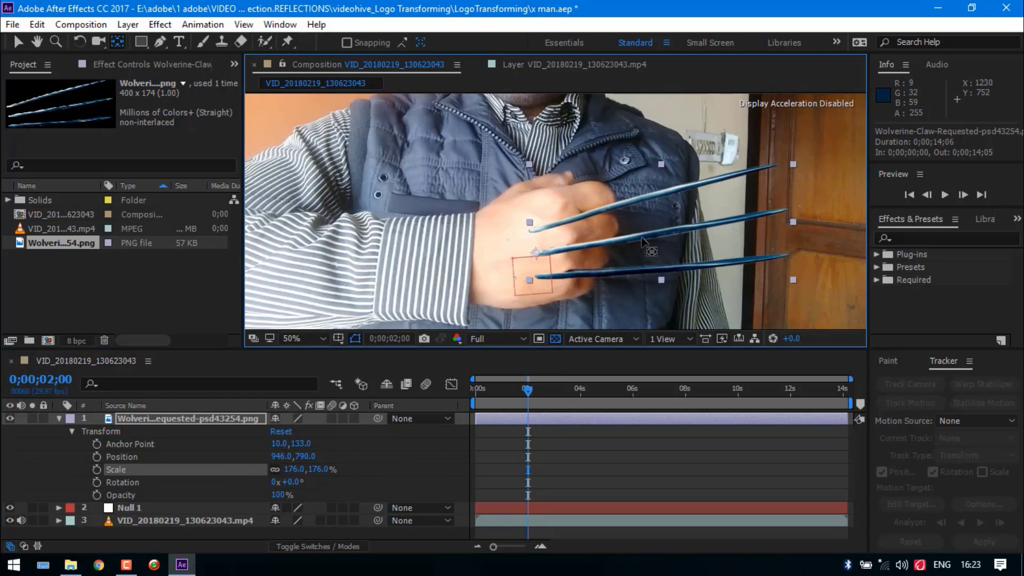
pyautogui.press('v')
pyautogui.moveTo(663, 240); pyautogui.dragTo(667, 237)
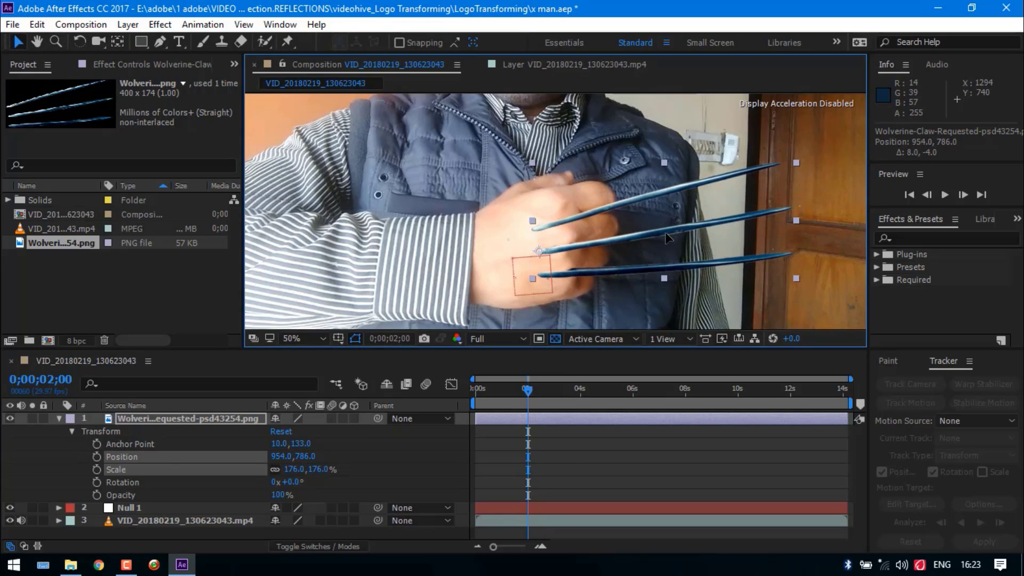
# - At 0;00;01;29, reposition the claws on the fist at about 944, 792 and enlarge them to 191%
pyautogui.click(535, 390)
pyautogui.press('pageup')
pyautogui.press('pageup')
pyautogui.press('pageup')
pyautogui.press('pageup')
pyautogui.press('pageup')
pyautogui.press('pageup')
pyautogui.press('pageup')
pyautogui.press('pageup')
pyautogui.press('pageup')
pyautogui.press('pageup')
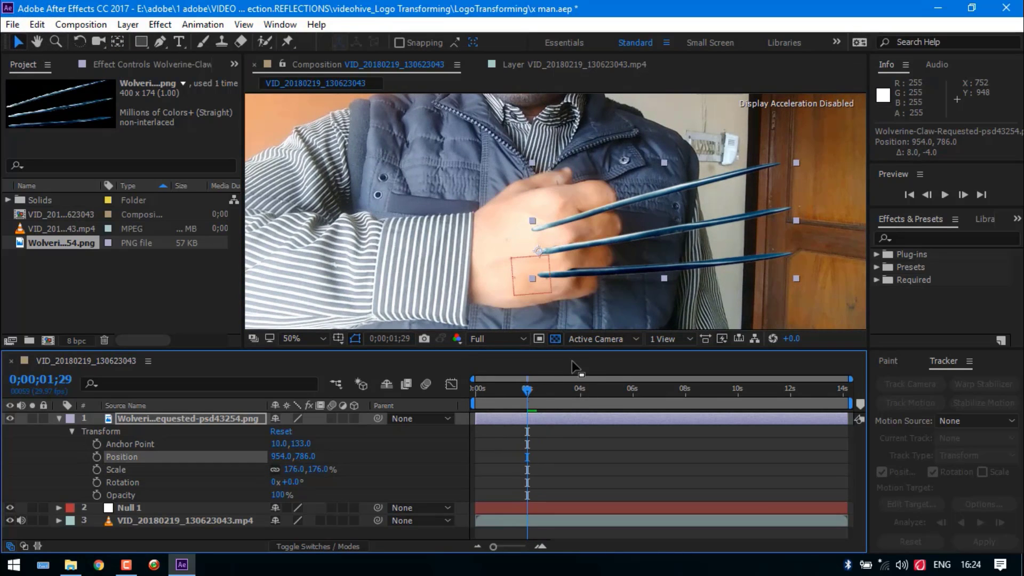
pyautogui.moveTo(685, 232); pyautogui.dragTo(685, 237)
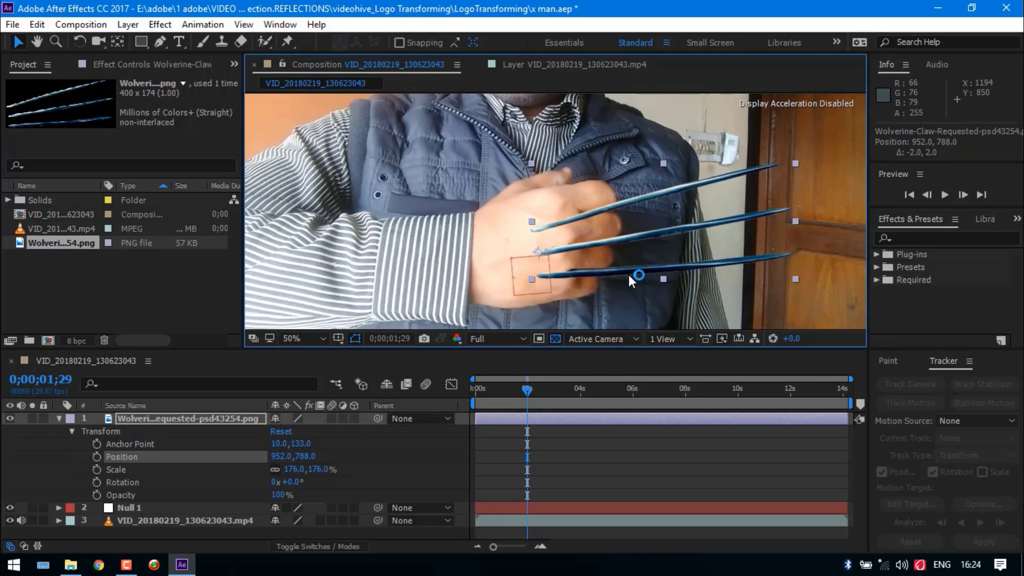
pyautogui.moveTo(677, 232); pyautogui.dragTo(674, 234)
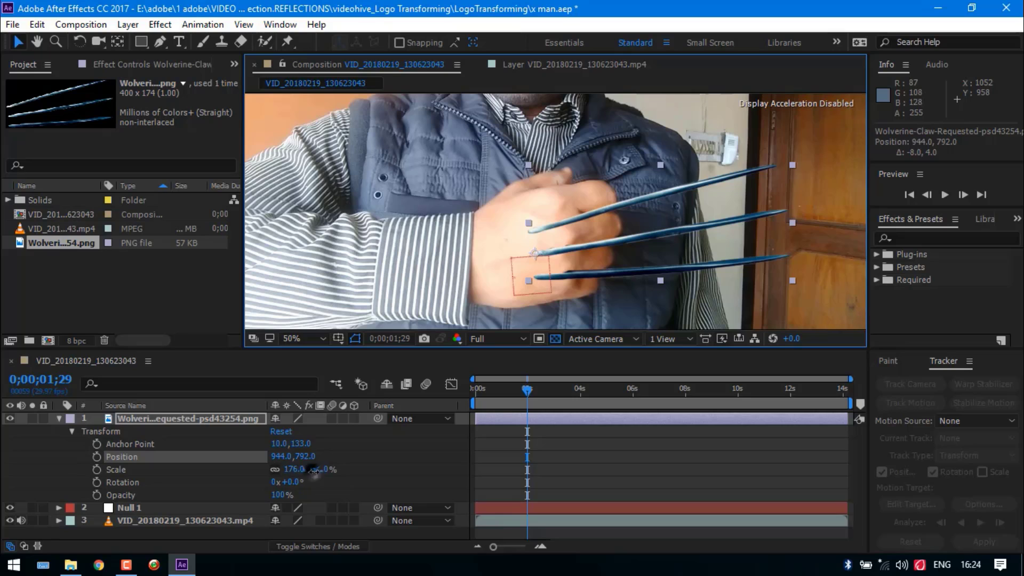
pyautogui.moveTo(314, 471); pyautogui.dragTo(323, 471)
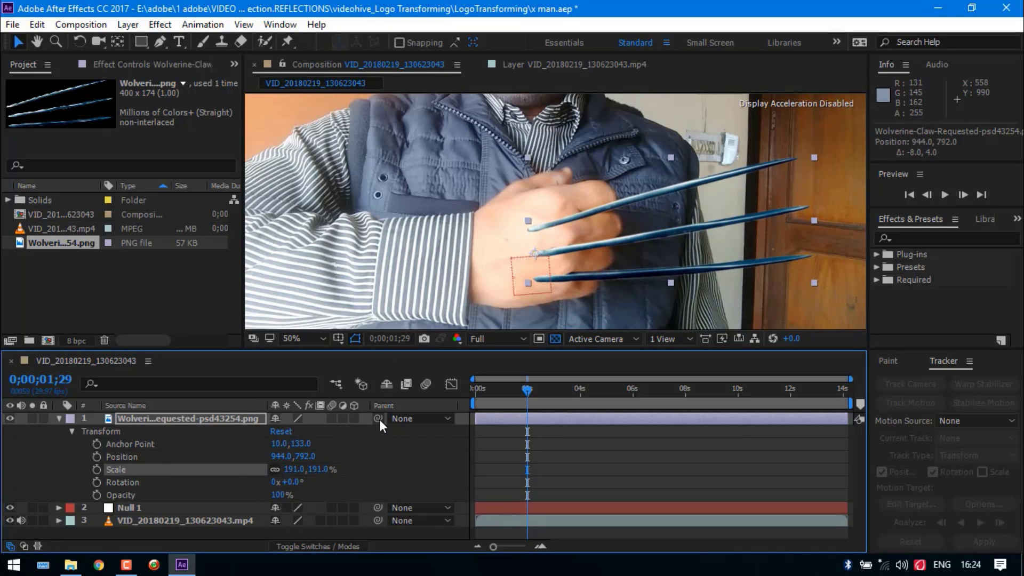
# - Collapse the claw layer's properties and parent the claw layer to Null 1
pyautogui.click(59, 419)
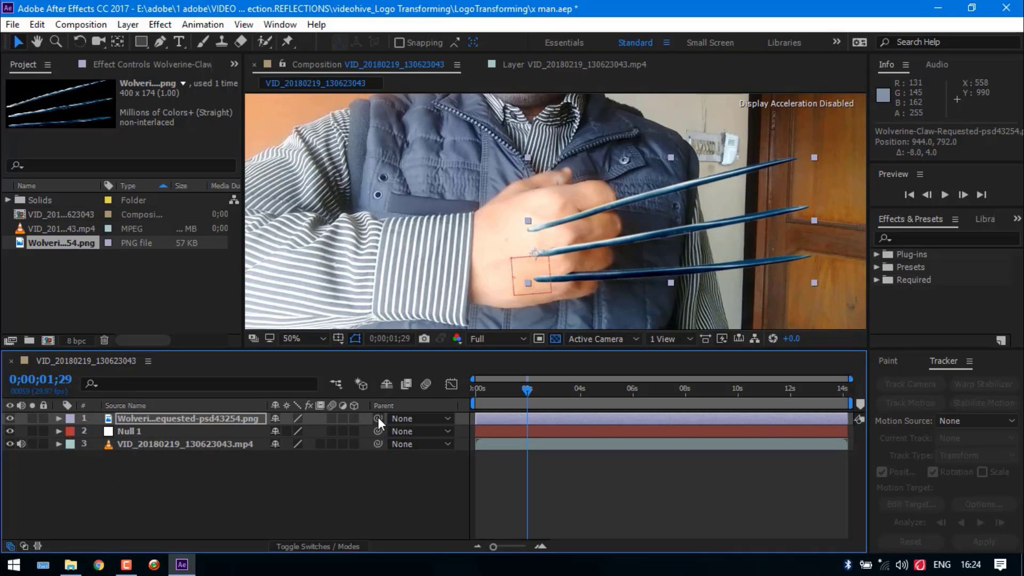
pyautogui.moveTo(378, 418); pyautogui.dragTo(262, 426)
pyautogui.moveTo(167, 430); pyautogui.dragTo(157, 433)
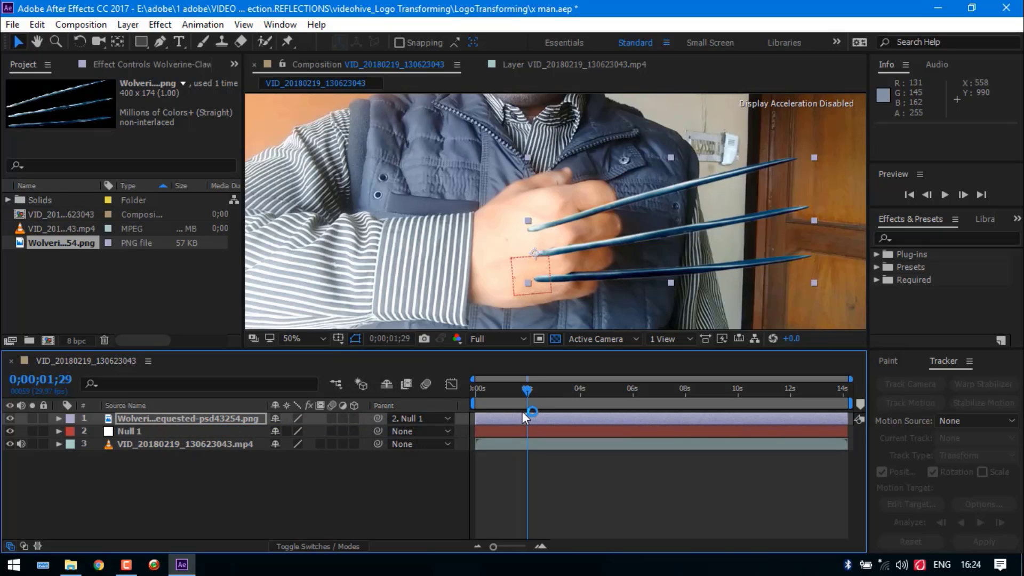
# - At 0;00;02;13, add position, scale and rotation keyframes to the claw layer
pyautogui.moveTo(528, 391)
pyautogui.mouseDown()
pyautogui.moveTo(759, 412)
pyautogui.moveTo(533, 407)
pyautogui.moveTo(536, 398)
pyautogui.mouseUp()
pyautogui.scroll(-2, 593, 240)
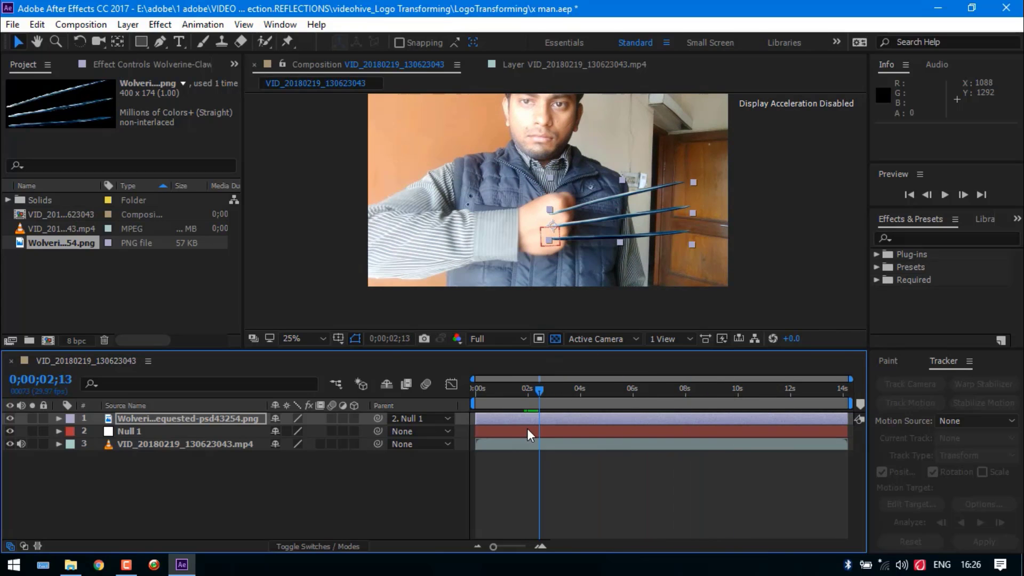
pyautogui.click(60, 418)
pyautogui.click(73, 431)
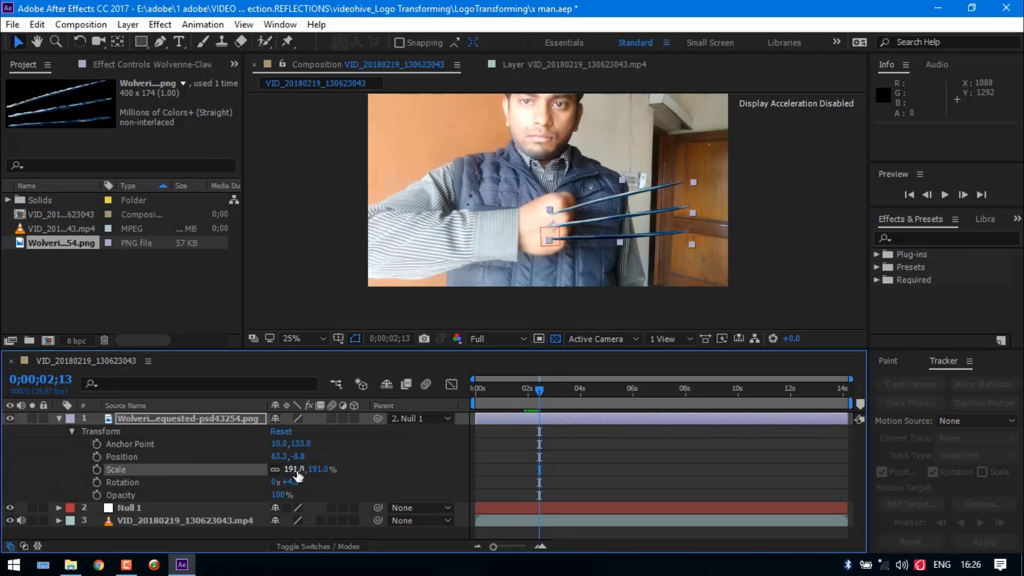
pyautogui.click(97, 470)
pyautogui.click(97, 482)
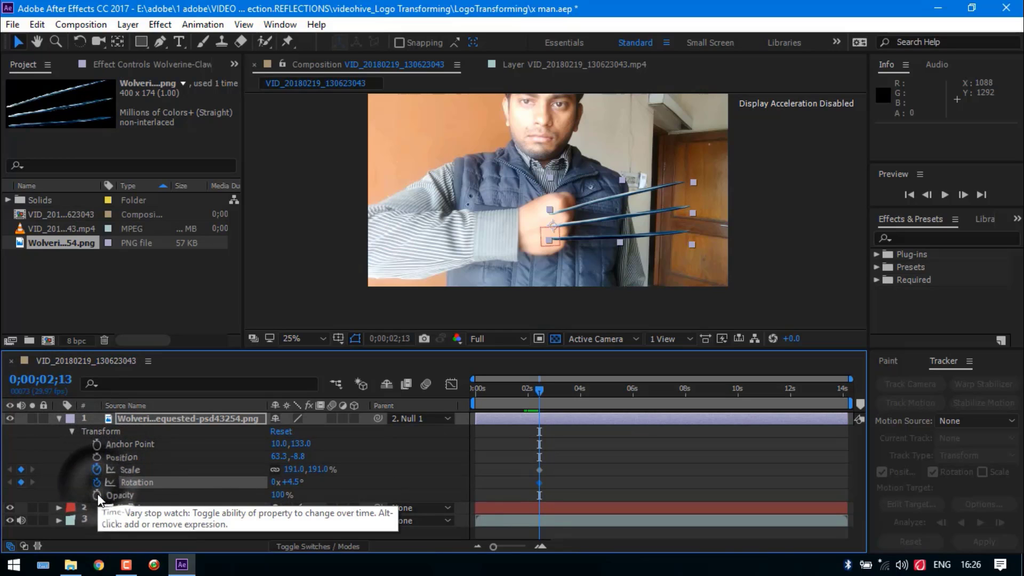
pyautogui.click(97, 457)
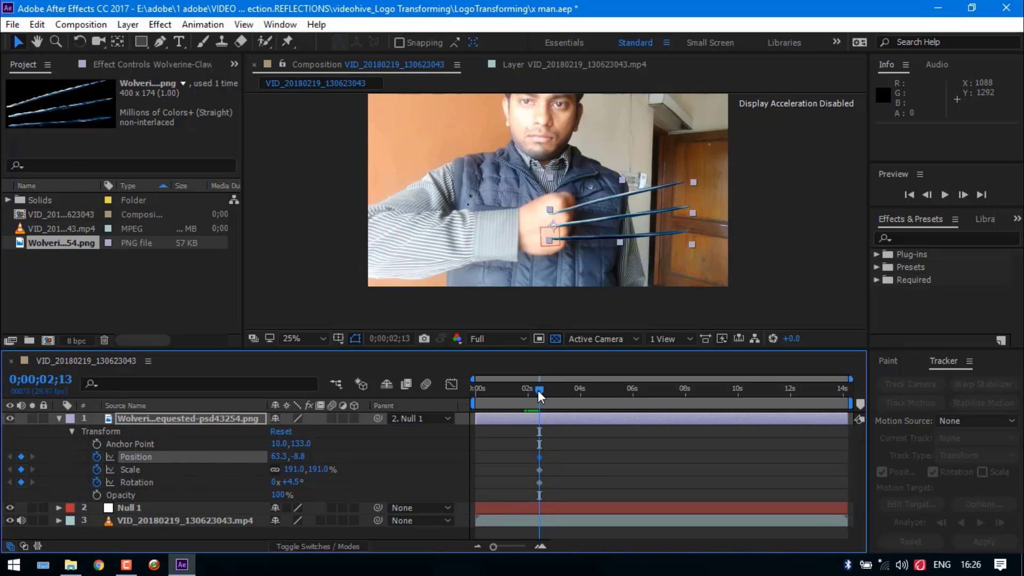
# - At 0;00;01;22, move the claws back onto the forearm and reduce their scale to 100%
pyautogui.moveTo(538, 391); pyautogui.dragTo(520, 395)
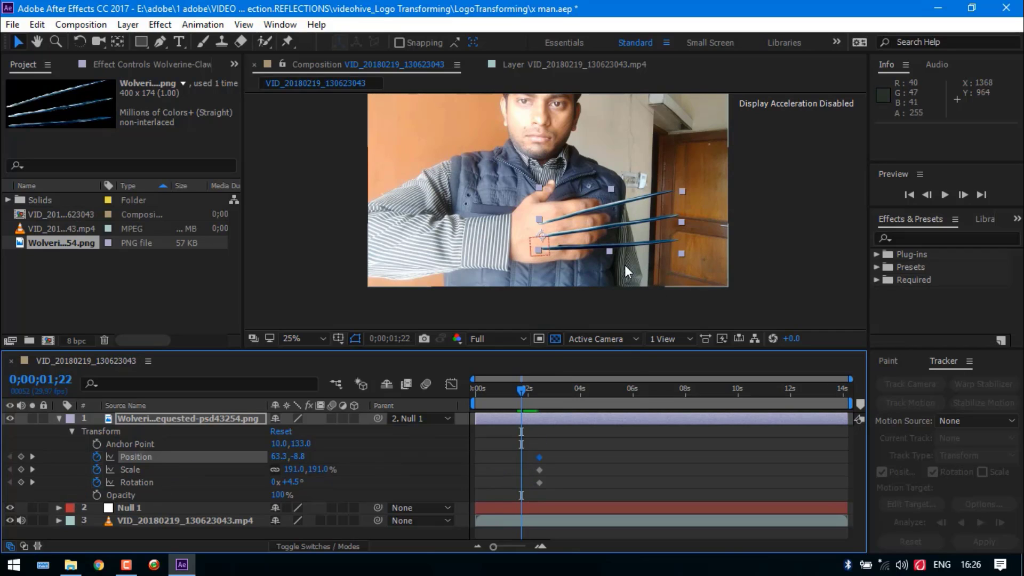
pyautogui.click(315, 339)
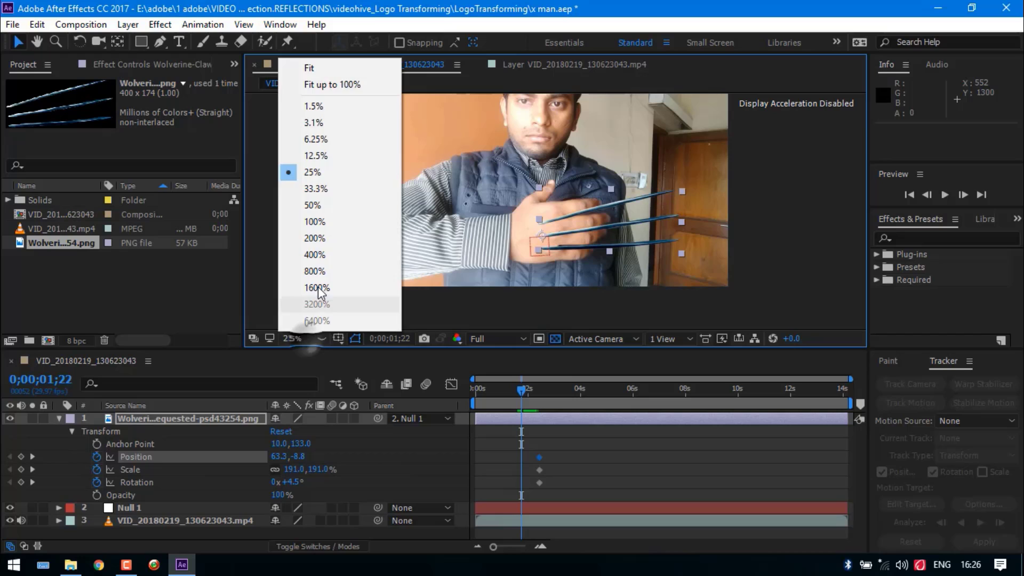
pyautogui.click(348, 68)
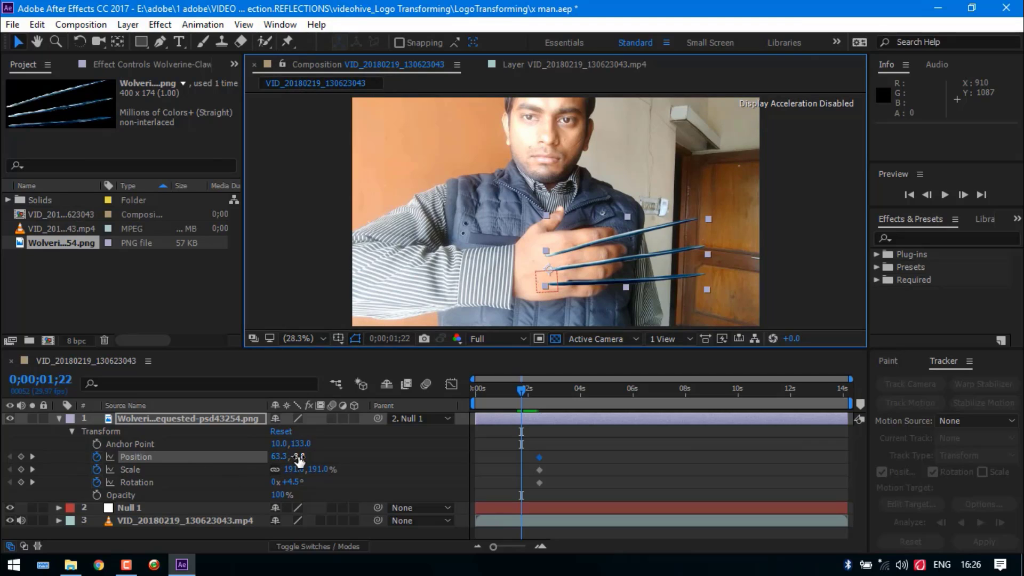
pyautogui.moveTo(672, 251); pyautogui.dragTo(503, 275)
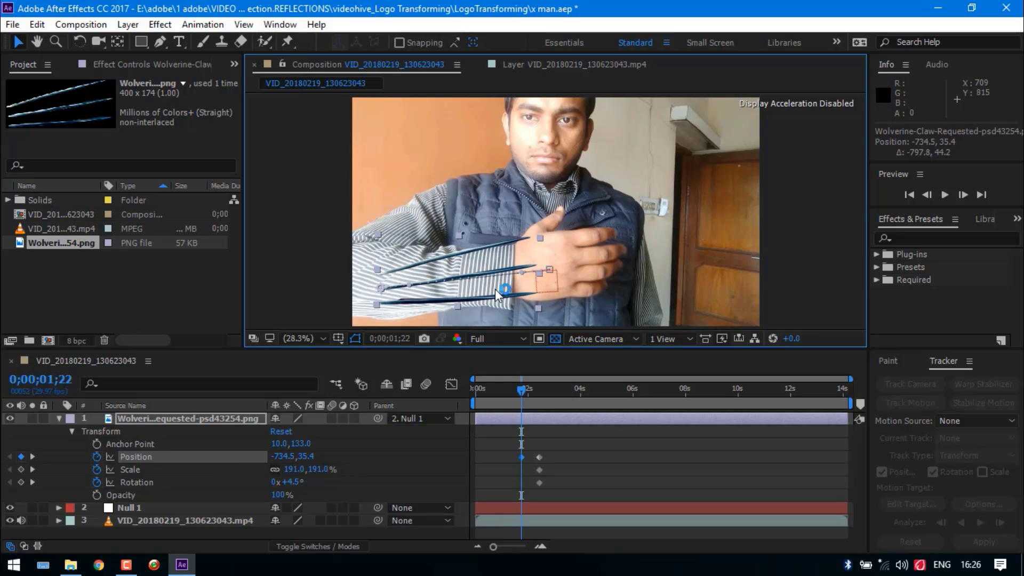
pyautogui.moveTo(319, 473); pyautogui.dragTo(241, 467)
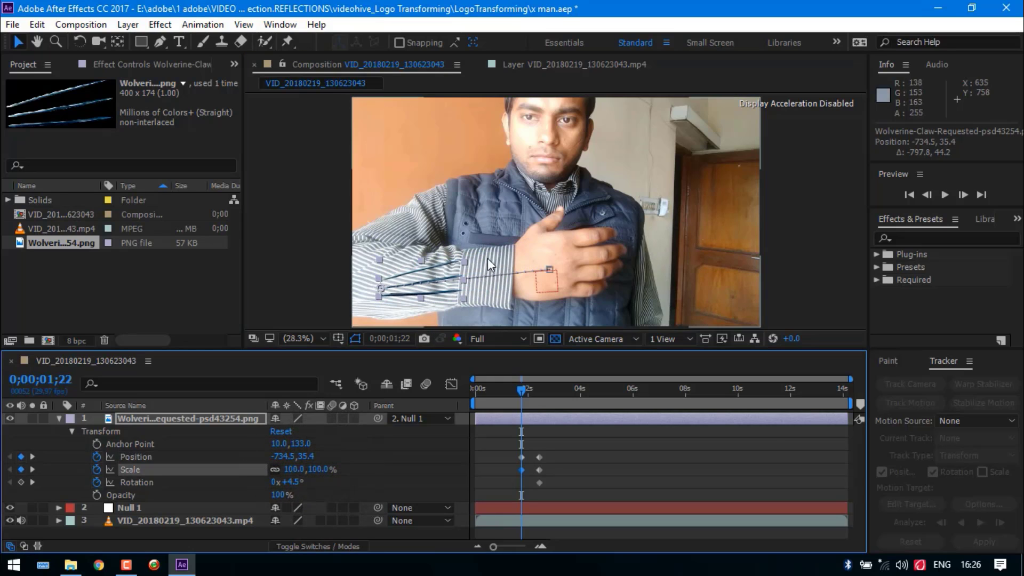
# - Adjust the claws on the sleeve at 0;00;01;22 to position -601, 50.9 and rotation 6.5°
pyautogui.click(447, 278)
pyautogui.moveTo(450, 279); pyautogui.dragTo(478, 281)
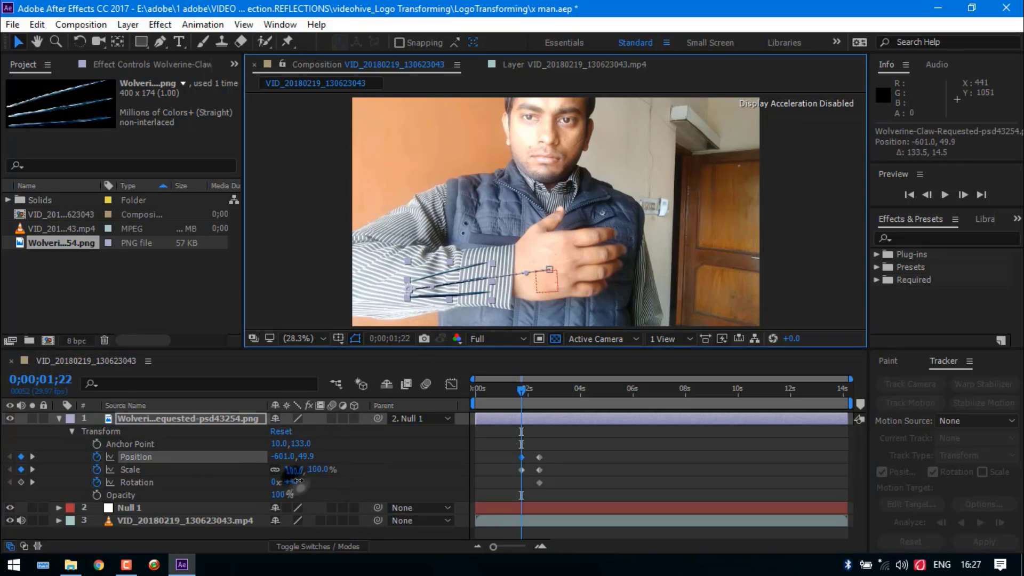
pyautogui.moveTo(297, 483); pyautogui.dragTo(309, 456)
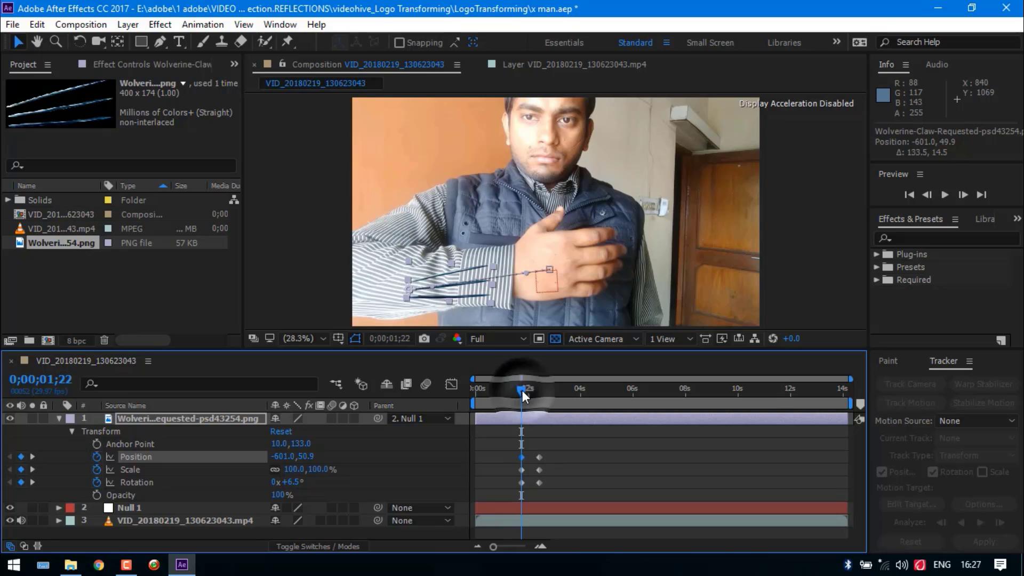
# - Check the claw movement around 0;00;01;25, then trim the start of the claw layer to 0;00;01;21
pyautogui.moveTo(522, 390)
pyautogui.mouseDown()
pyautogui.moveTo(543, 395)
pyautogui.moveTo(525, 401)
pyautogui.mouseUp()
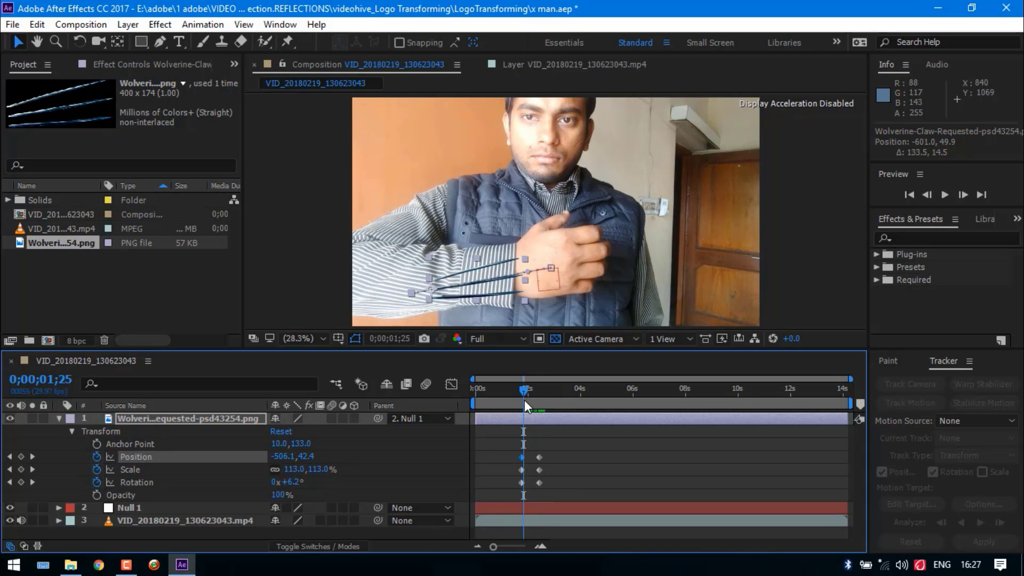
pyautogui.click(523, 392)
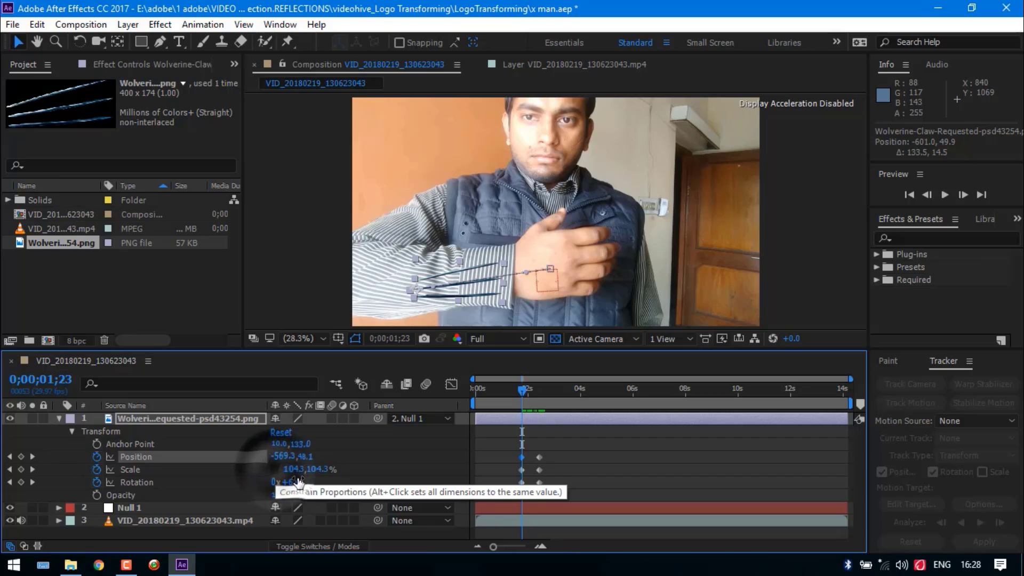
pyautogui.click(521, 393)
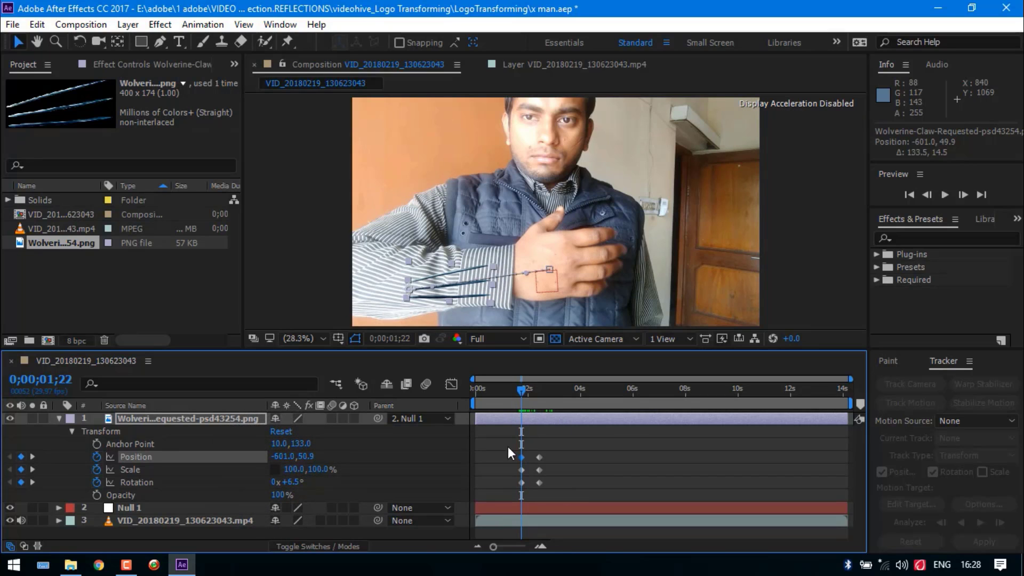
pyautogui.moveTo(476, 419); pyautogui.dragTo(521, 420)
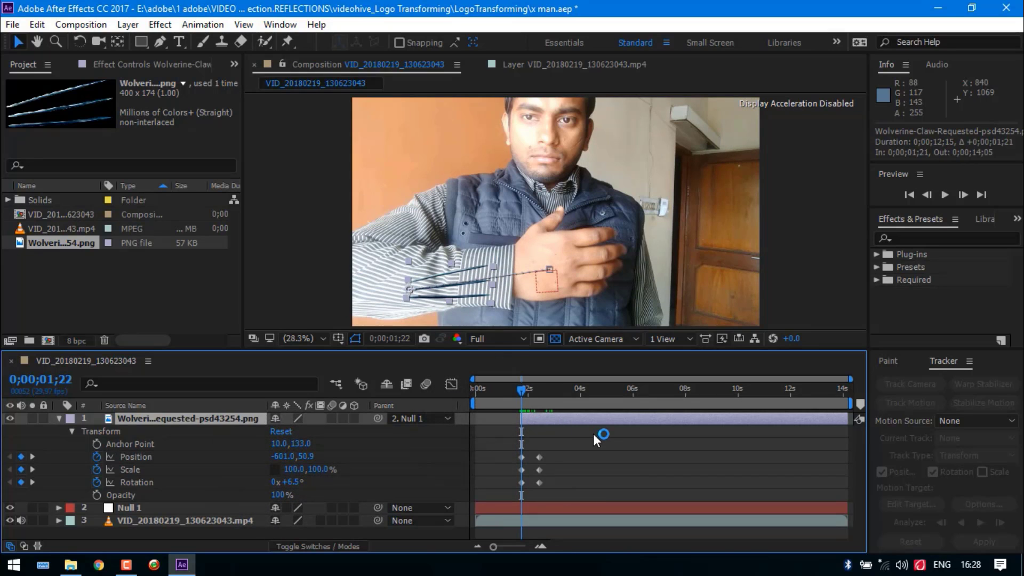
# - Check the layers' blend mode and track matte options, collapse the claw layer's properties and restore the layer switches
pyautogui.click(314, 548)
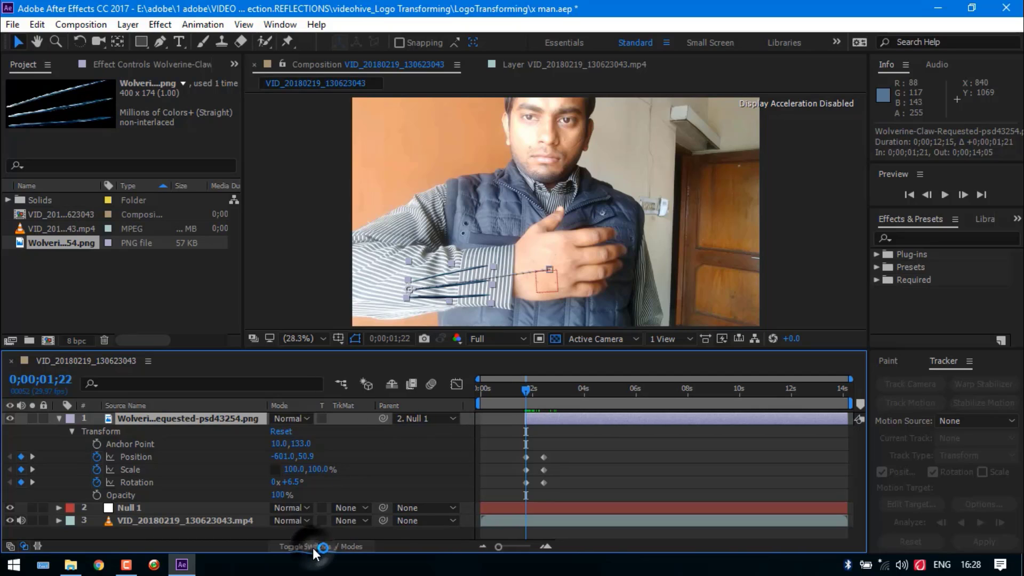
pyautogui.click(59, 418)
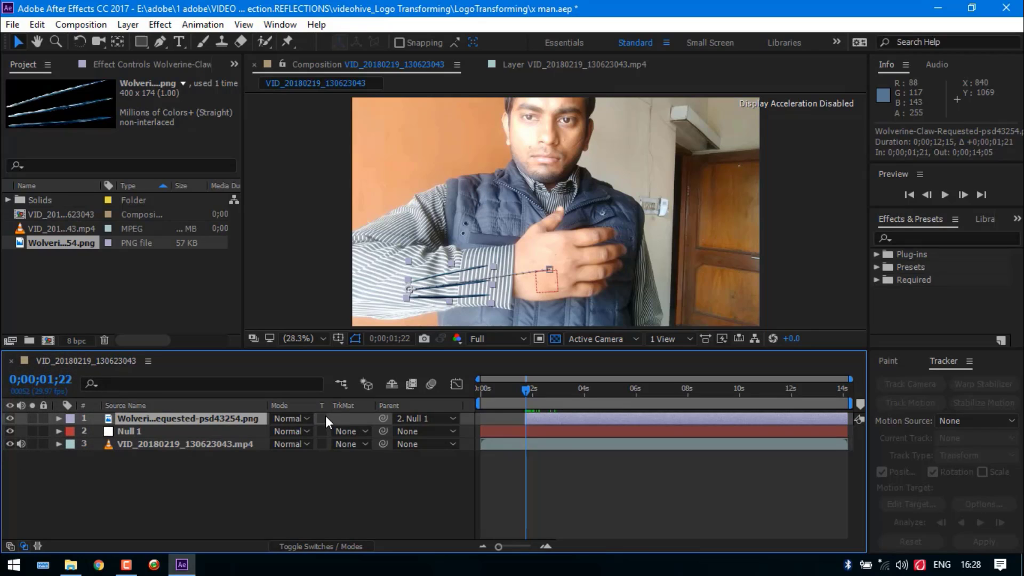
pyautogui.click(333, 546)
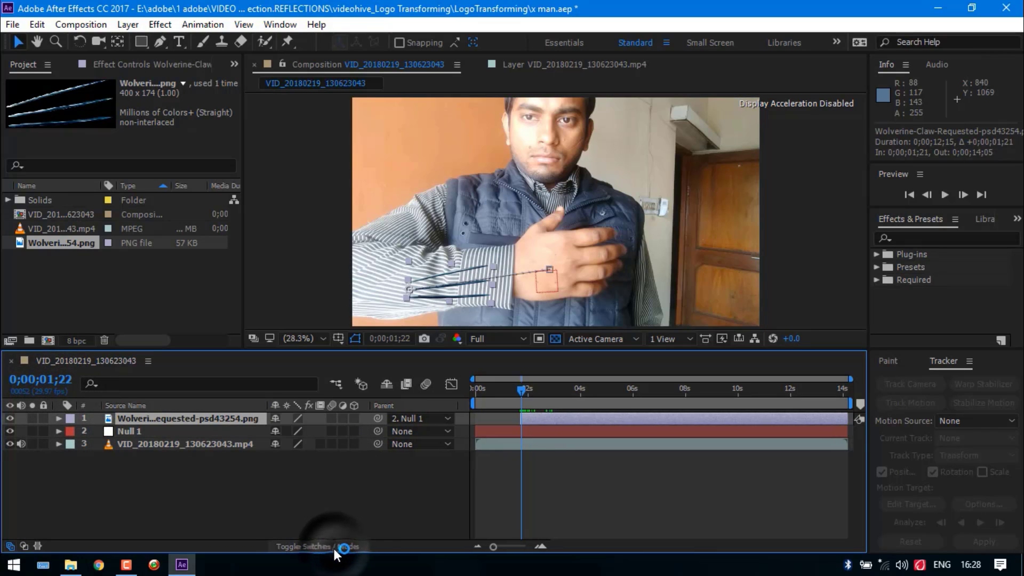
# - Enable motion blur for the claw layer and the composition, checking it around 0;00;01;22
pyautogui.click(333, 418)
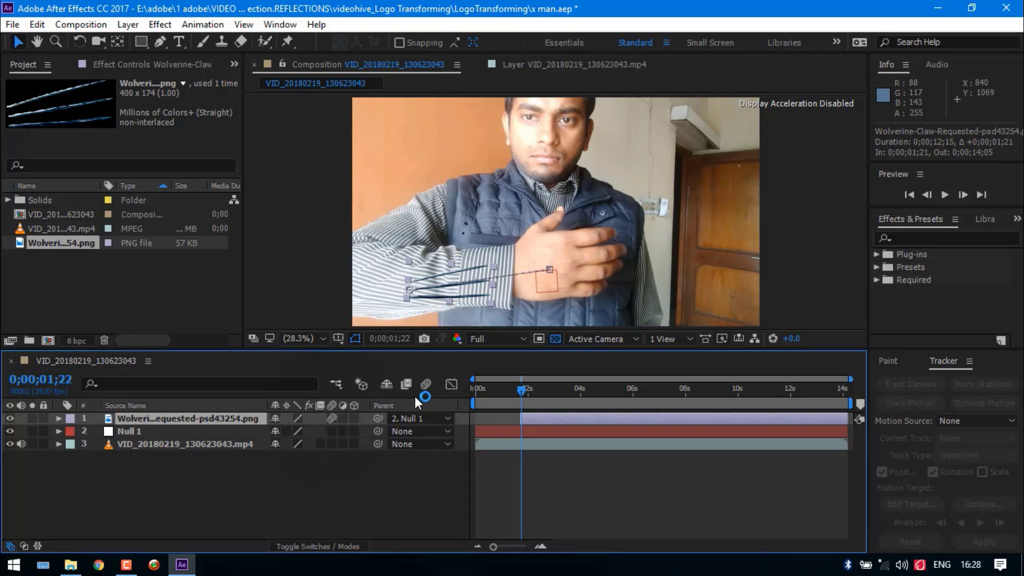
pyautogui.click(425, 384)
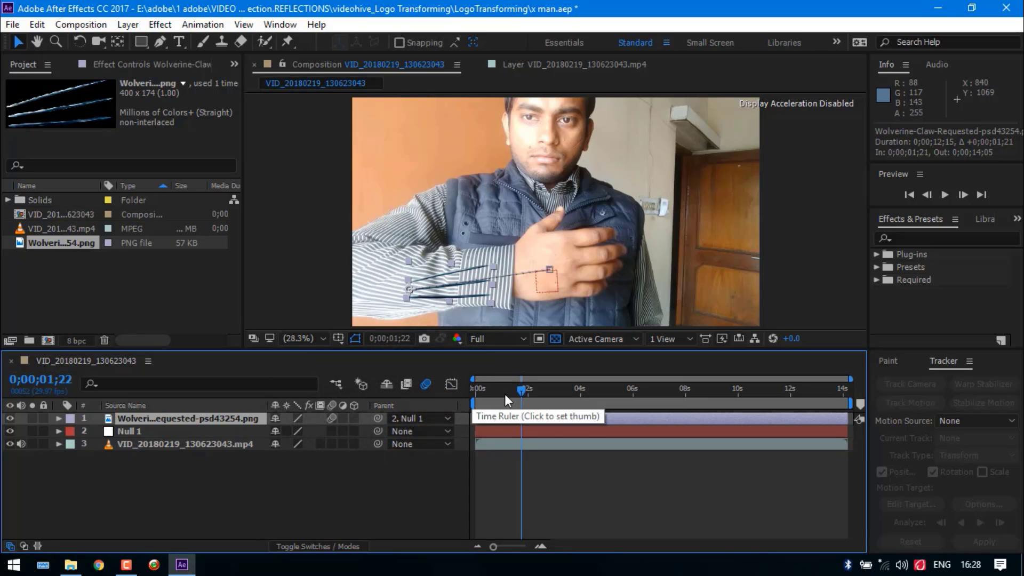
pyautogui.moveTo(522, 389)
pyautogui.mouseDown()
pyautogui.moveTo(542, 398)
pyautogui.moveTo(523, 389)
pyautogui.mouseUp()
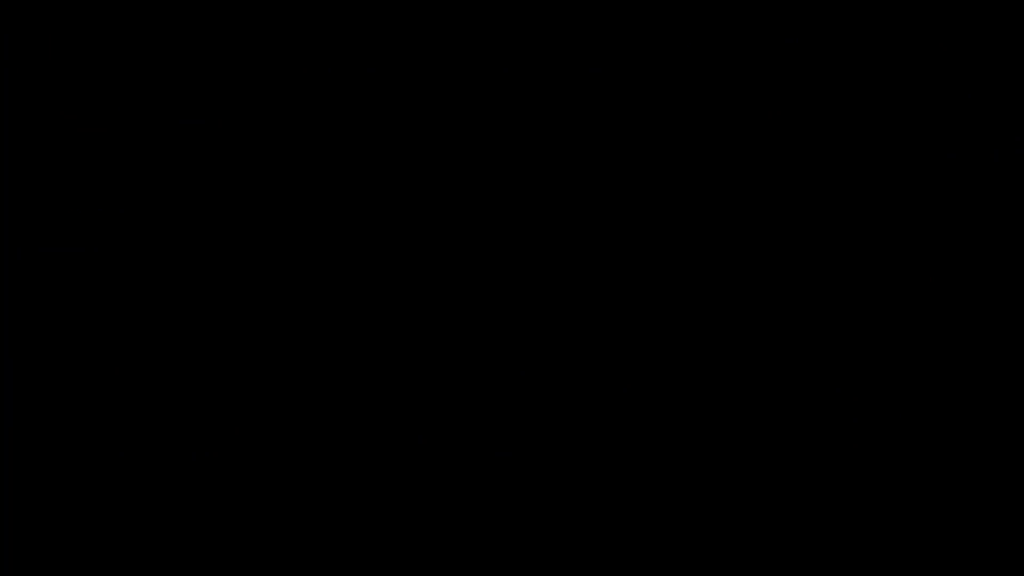
# - Duplicate the hand video layer and place the copy above the claw layer
pyautogui.hotkey('ctrl', 'd')
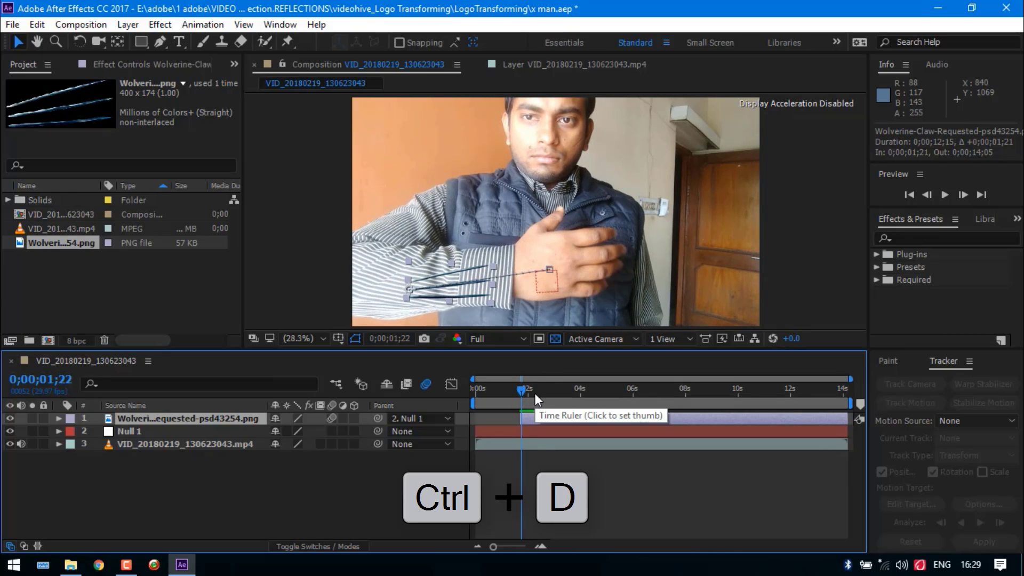
pyautogui.click(170, 447)
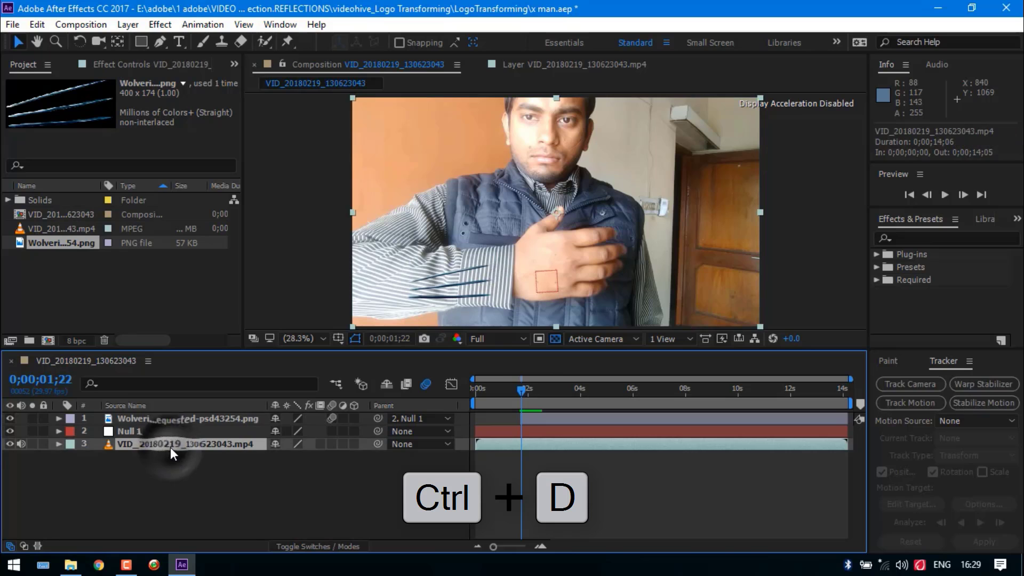
pyautogui.hotkey('ctrl', 'd')
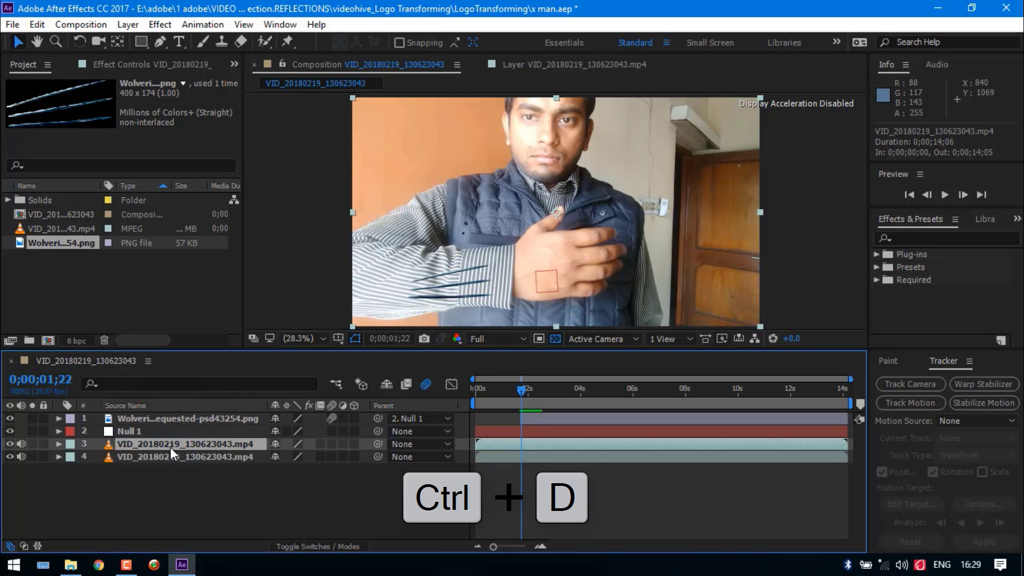
pyautogui.moveTo(171, 447); pyautogui.dragTo(213, 415)
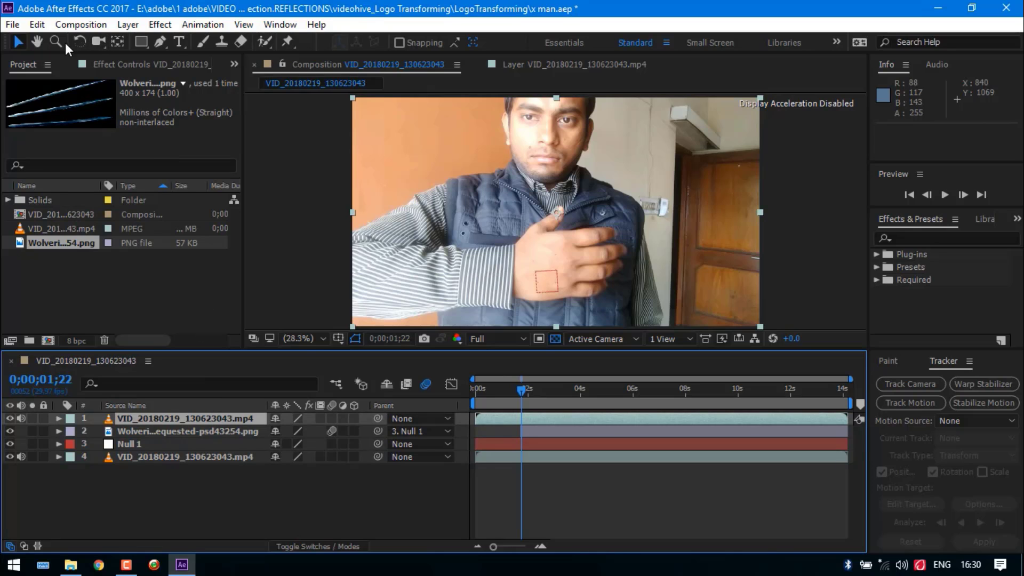
# - At 0;00;01;26, draw a closed Pen mask on the top video copy around the forearm and the fist up to the knuckles
pyautogui.click(161, 43)
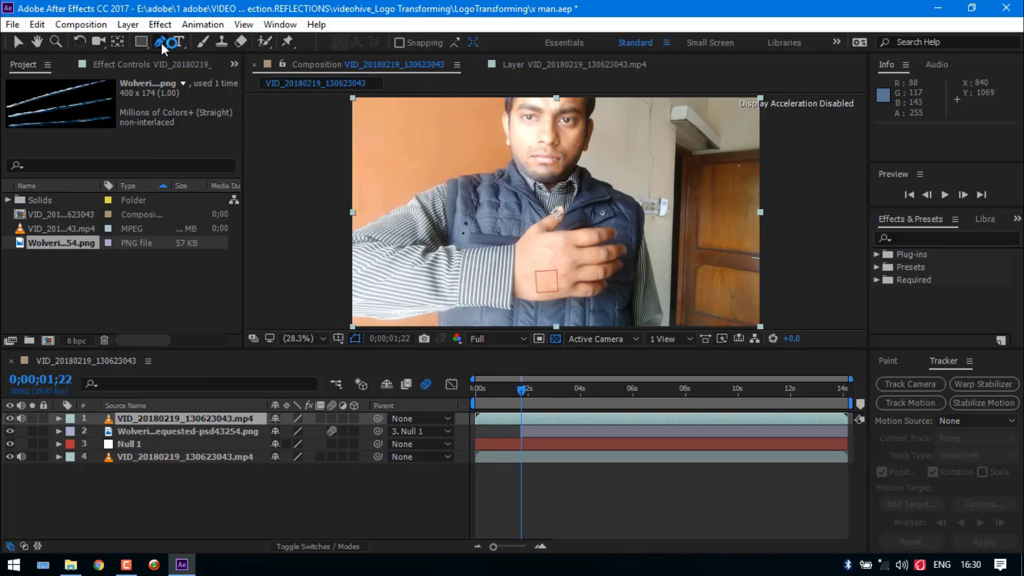
pyautogui.click(524, 390)
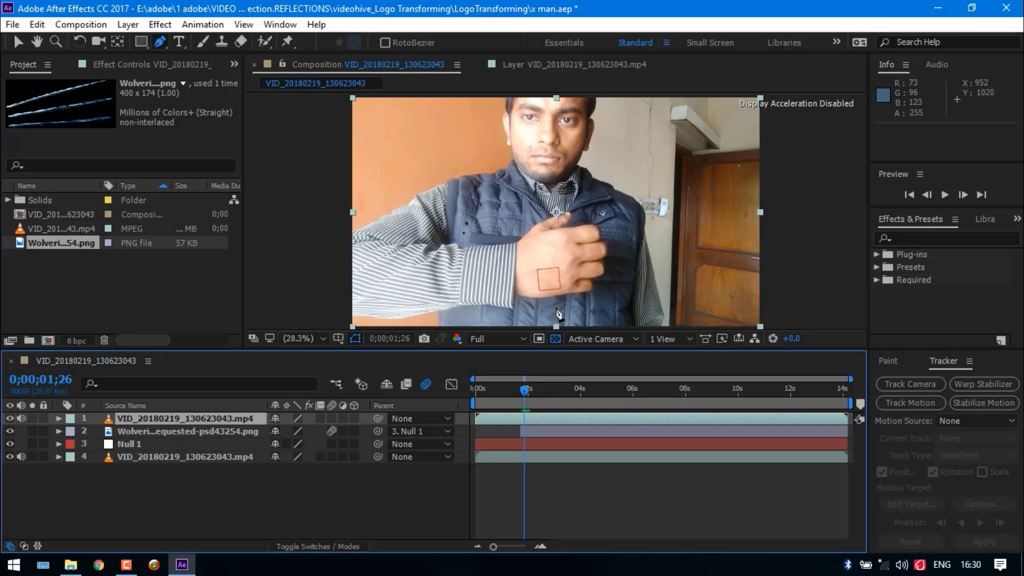
pyautogui.click(299, 245)
pyautogui.click(351, 244)
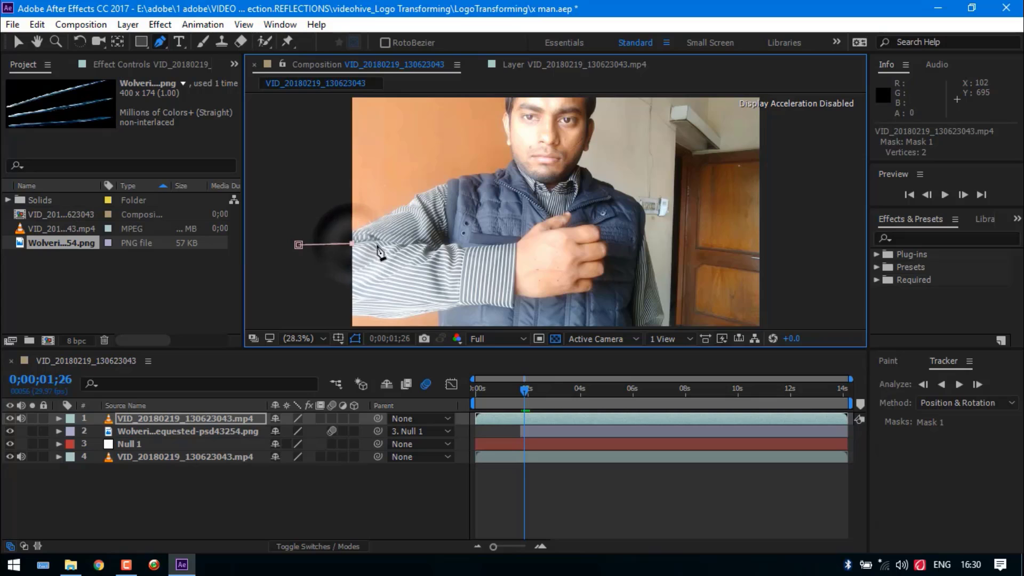
pyautogui.click(379, 238)
pyautogui.click(423, 240)
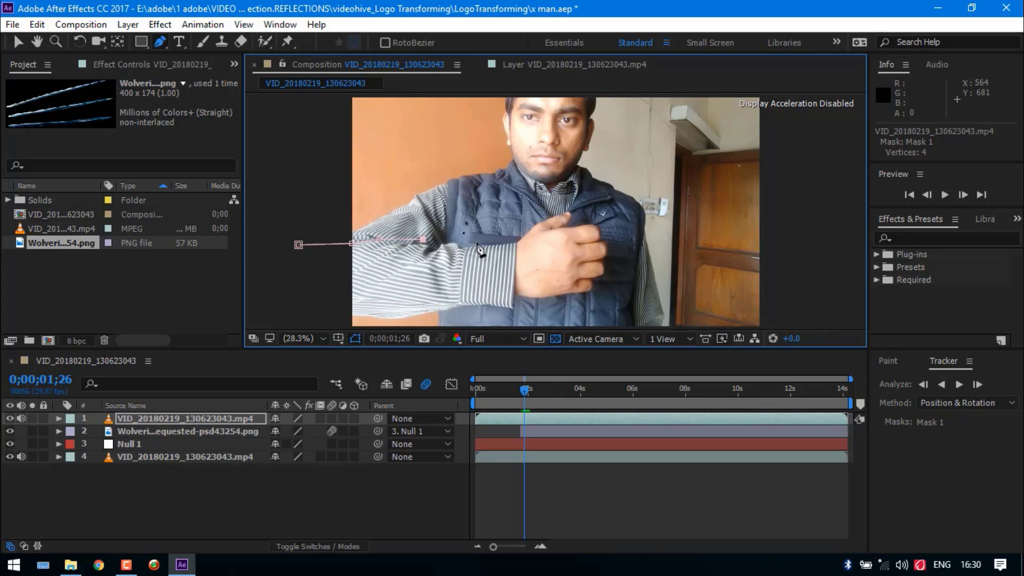
pyautogui.click(477, 242)
pyautogui.click(516, 241)
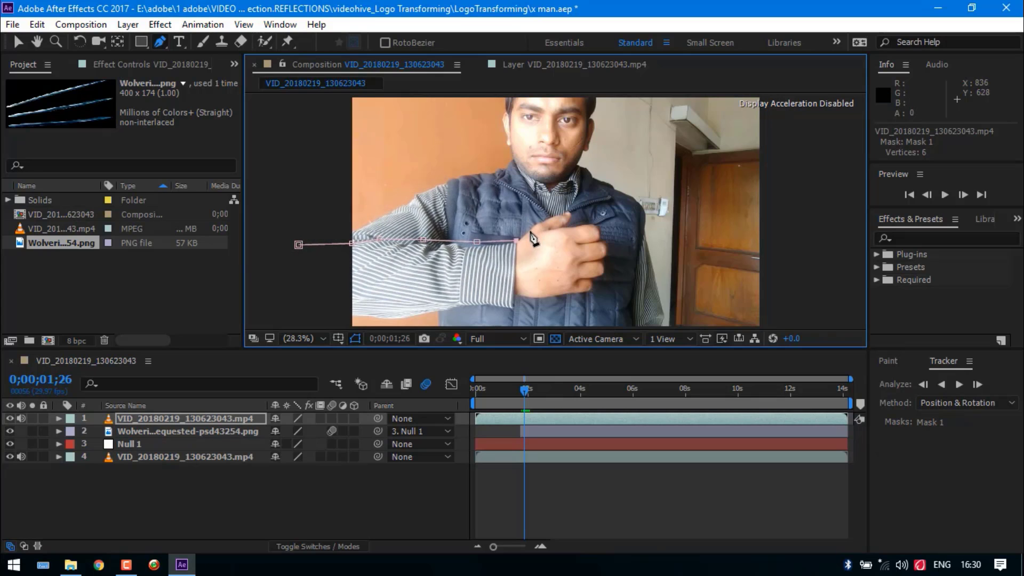
pyautogui.click(530, 230)
pyautogui.click(552, 227)
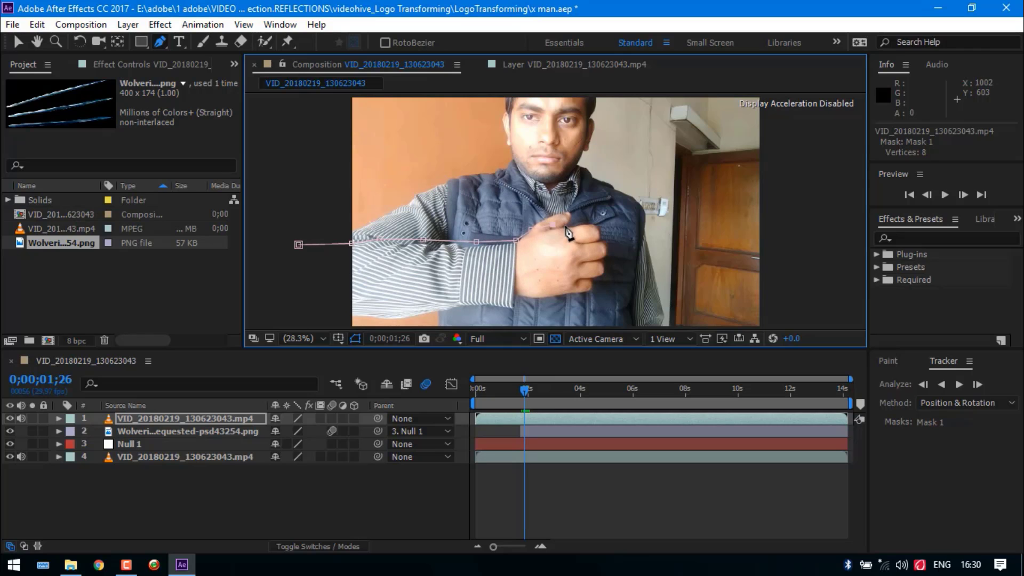
pyautogui.click(569, 251)
pyautogui.click(571, 268)
pyautogui.click(570, 285)
pyautogui.click(565, 294)
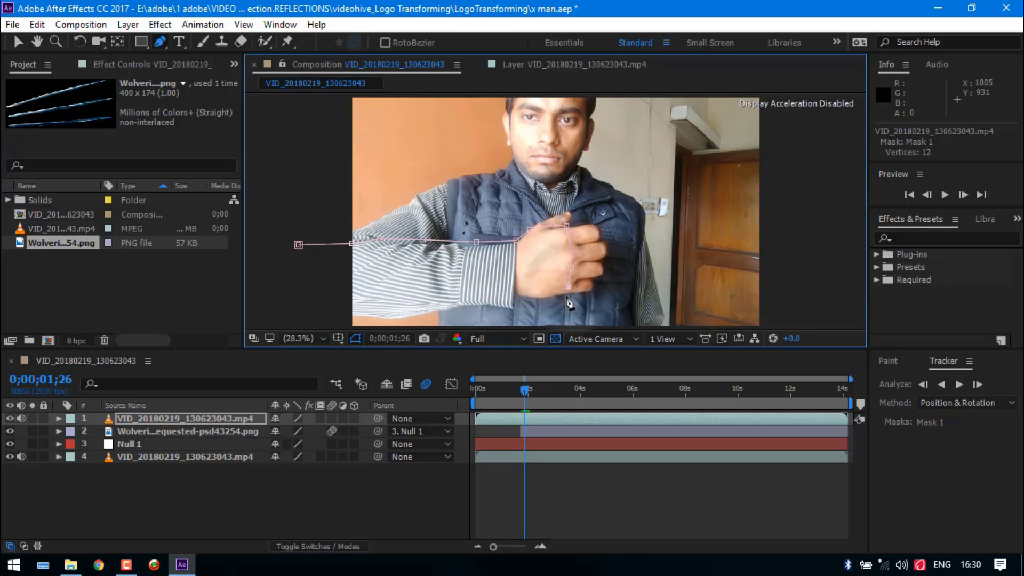
pyautogui.click(550, 298)
pyautogui.click(535, 297)
pyautogui.click(519, 295)
pyautogui.click(513, 308)
pyautogui.click(493, 307)
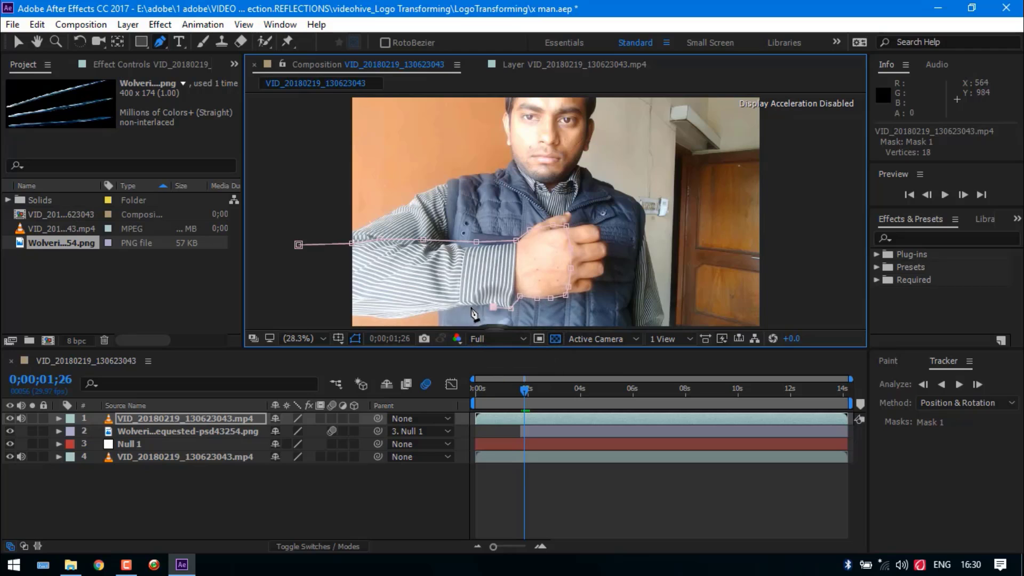
pyautogui.click(468, 304)
pyautogui.click(452, 306)
pyautogui.click(356, 299)
pyautogui.click(296, 286)
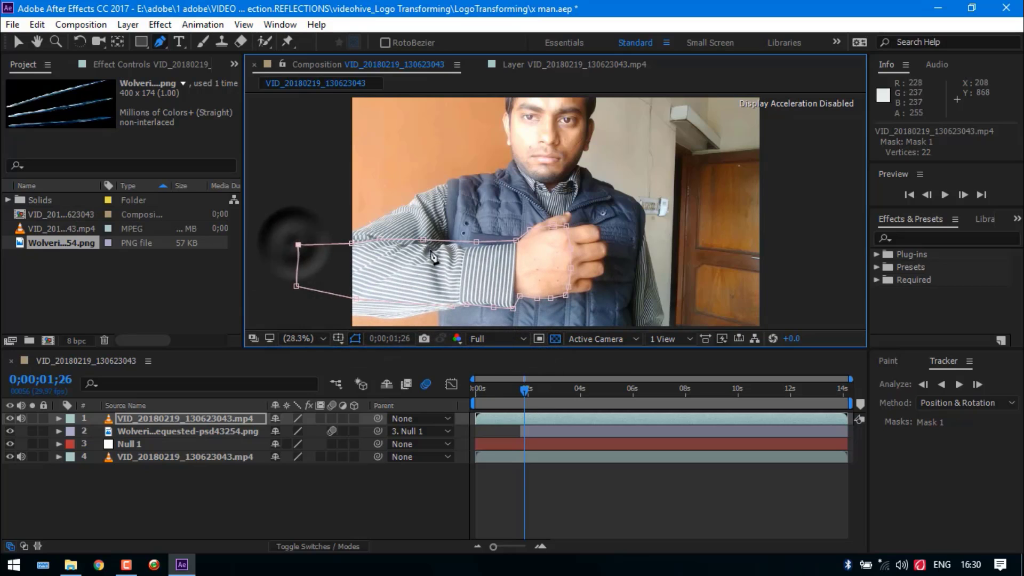
pyautogui.click(298, 245)
# - Reveal the arm mask's path and prepare to track the mask with the Position & Rotation method
pyautogui.click(200, 419)
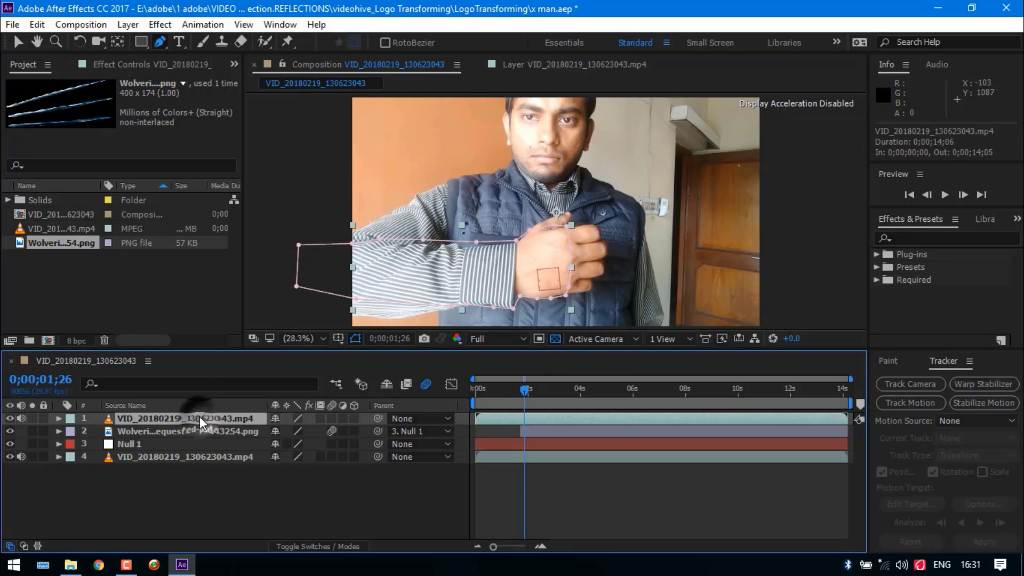
pyautogui.press('m')
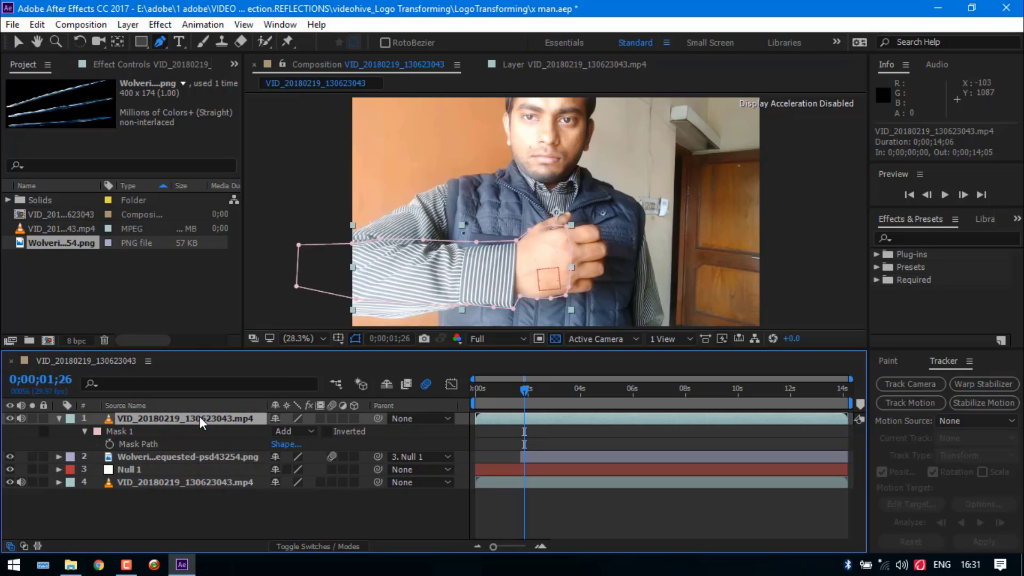
pyautogui.rightClick(112, 430)
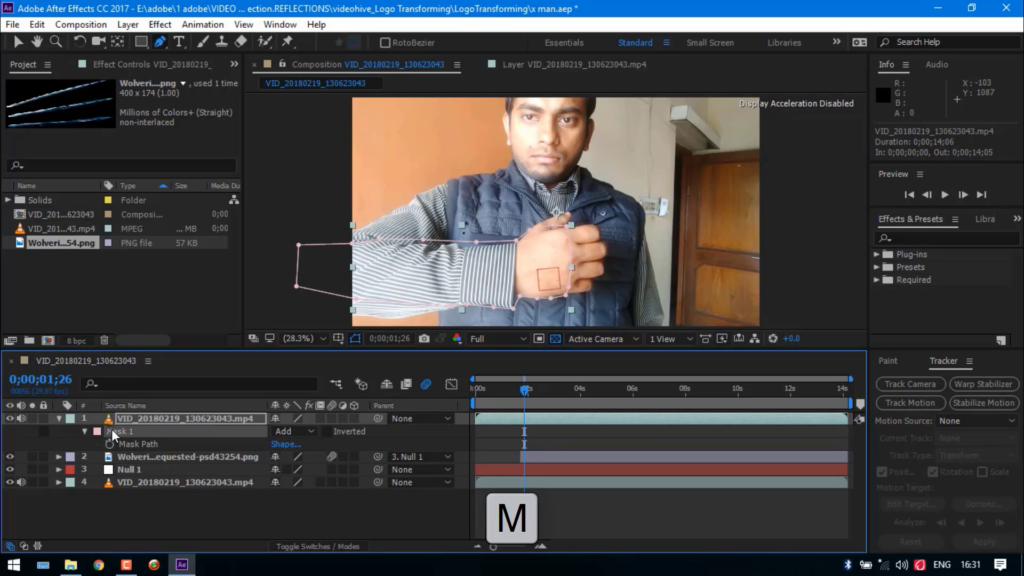
pyautogui.click(155, 442)
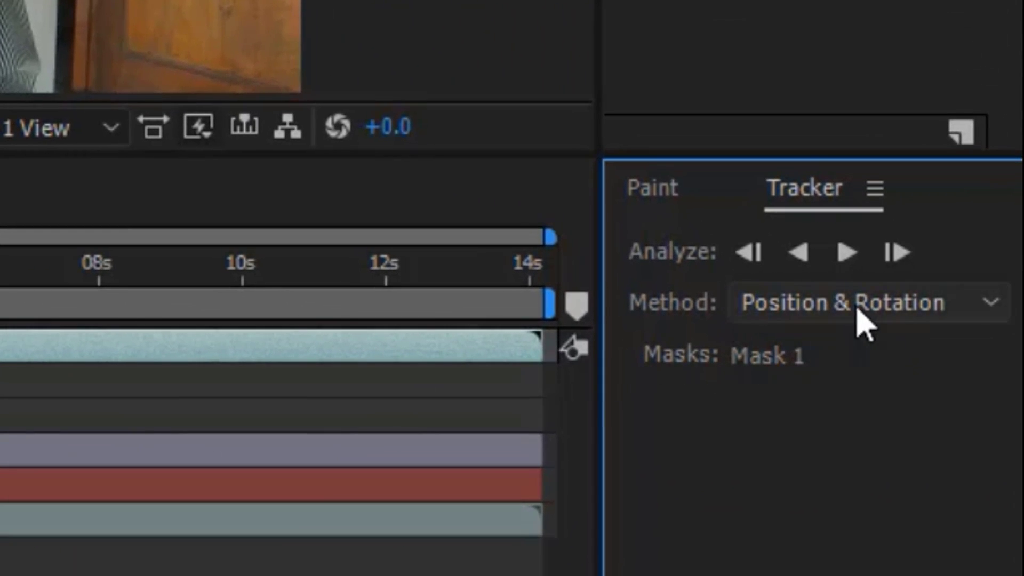
pyautogui.click(861, 321)
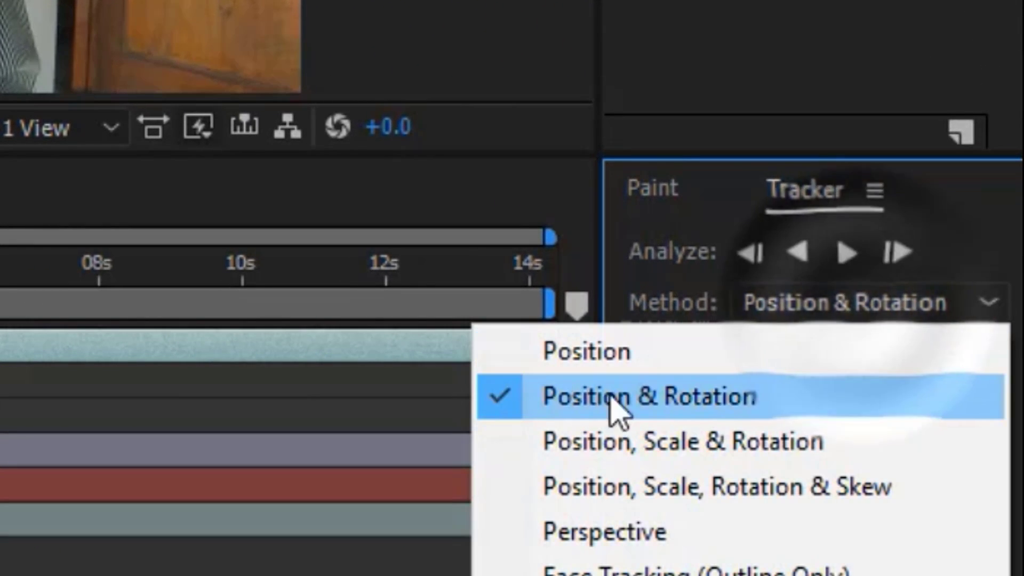
pyautogui.click(740, 395)
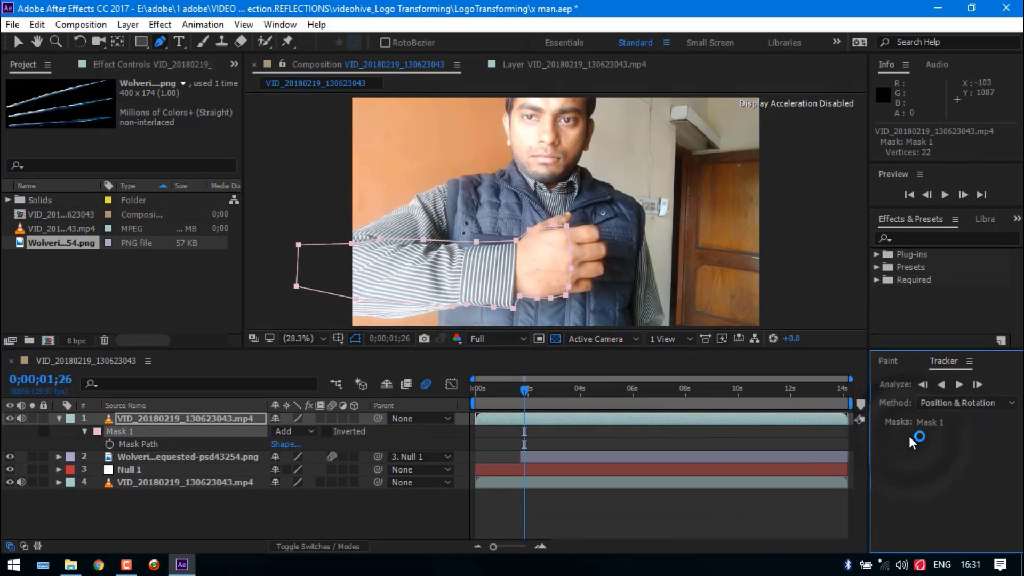
# - Track the arm mask forward from 0;00;01;26, first frame by frame, then continuously to 0;00;03;20
pyautogui.click(979, 386)
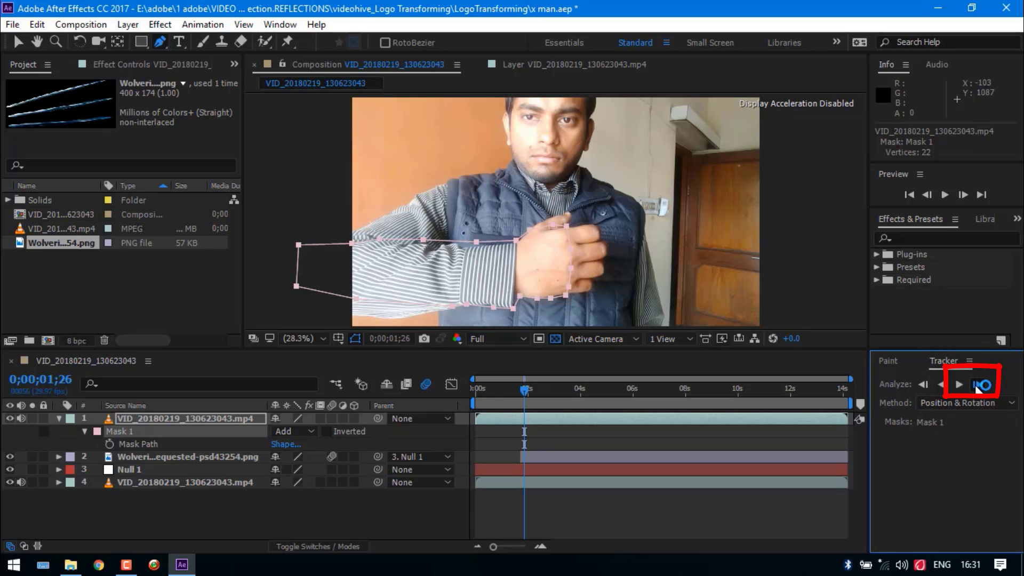
pyautogui.click(979, 386)
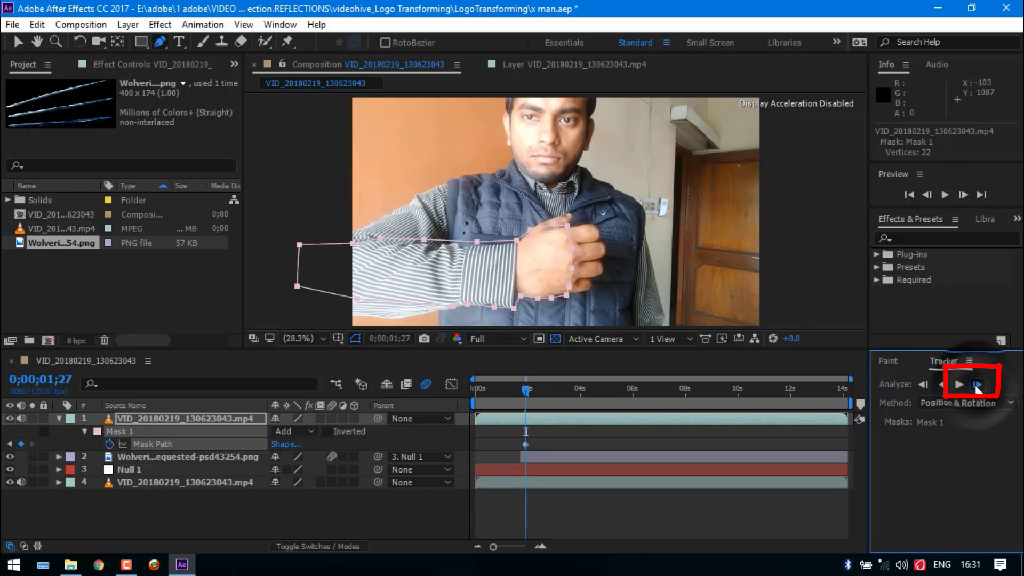
pyautogui.click(979, 387)
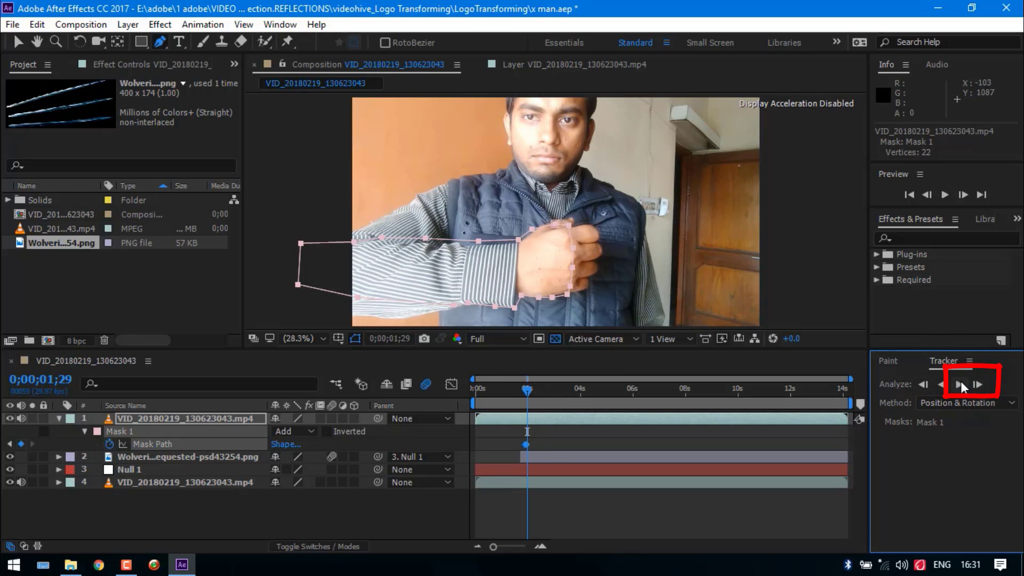
pyautogui.click(960, 385)
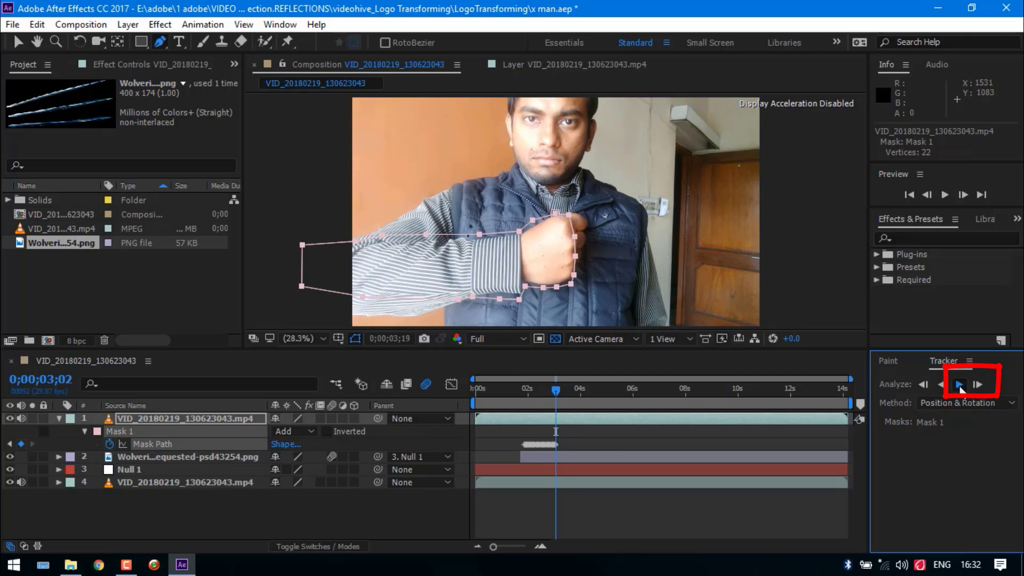
pyautogui.click(959, 384)
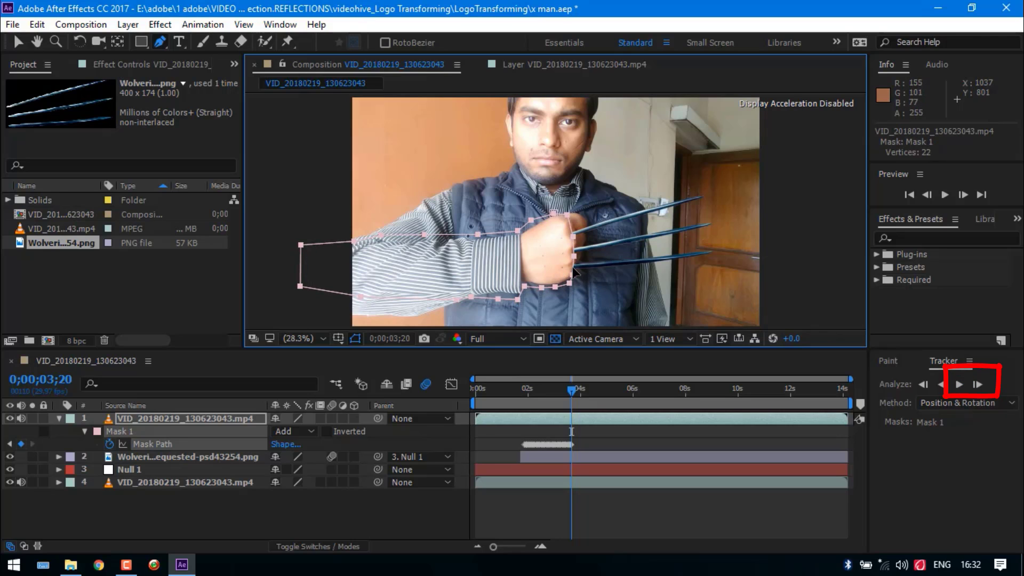
# - Continue tracking the arm mask forward in several passes to 0;00;11;08
pyautogui.click(959, 384)
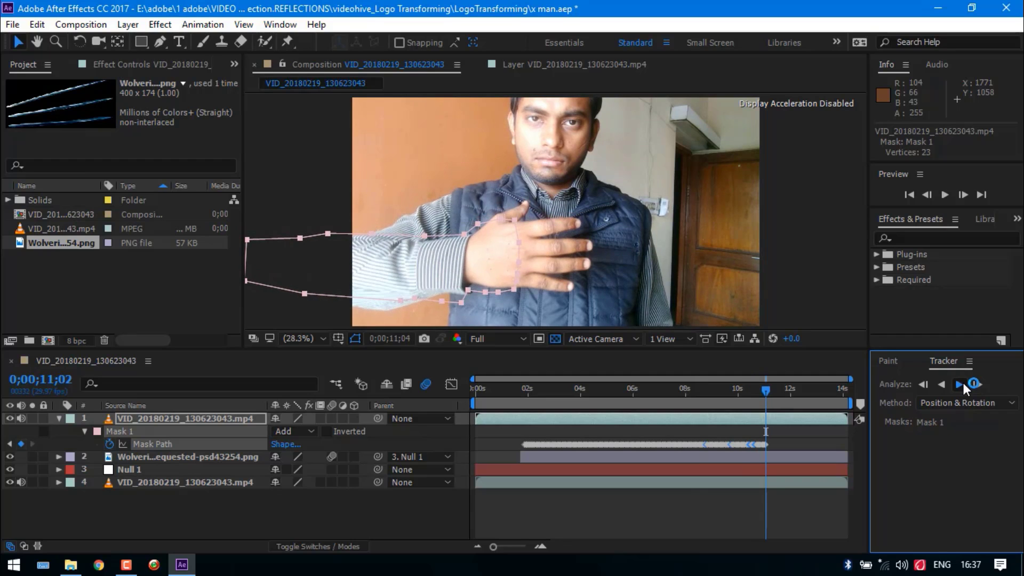
pyautogui.click(963, 379)
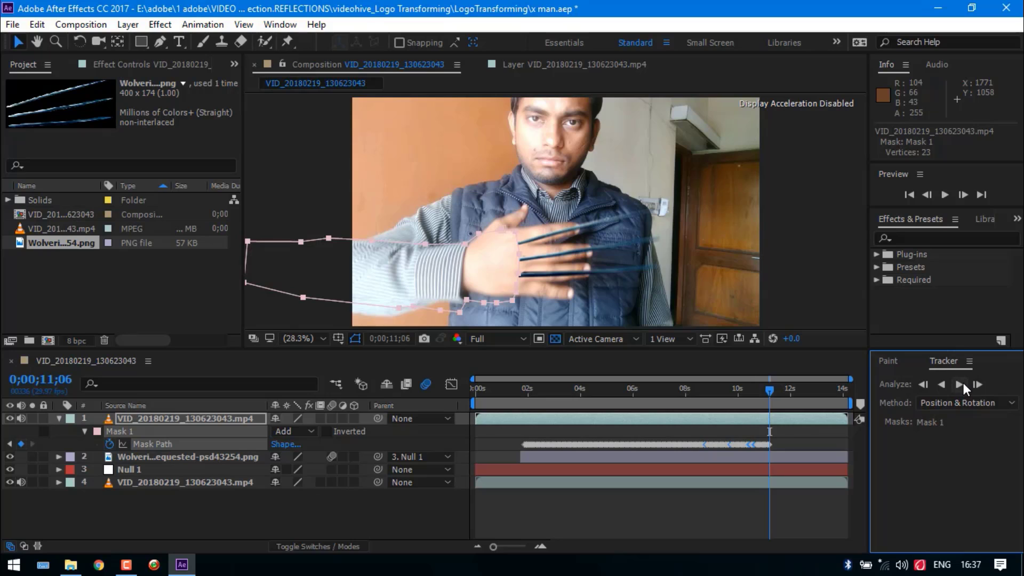
pyautogui.click(962, 384)
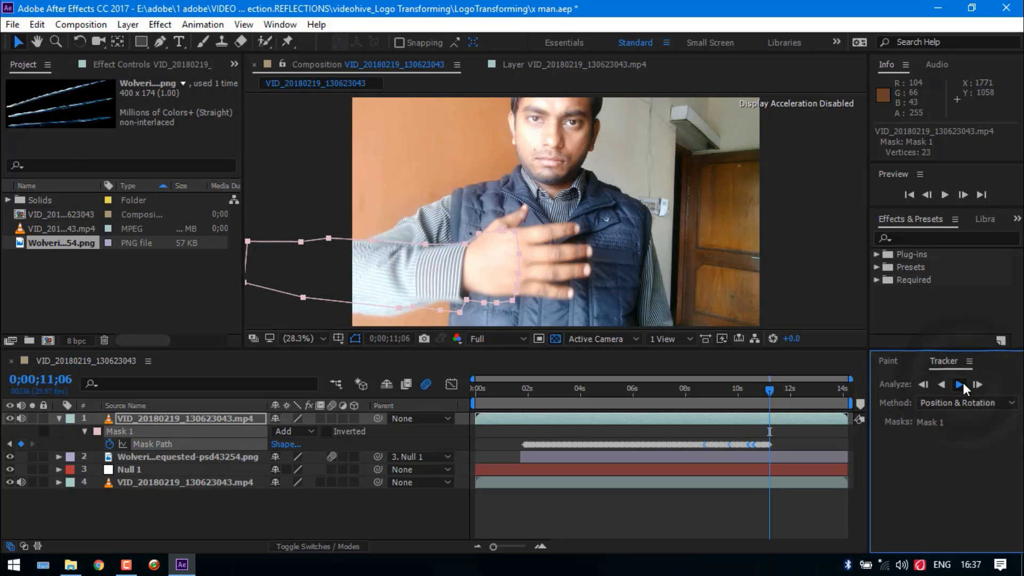
pyautogui.click(963, 383)
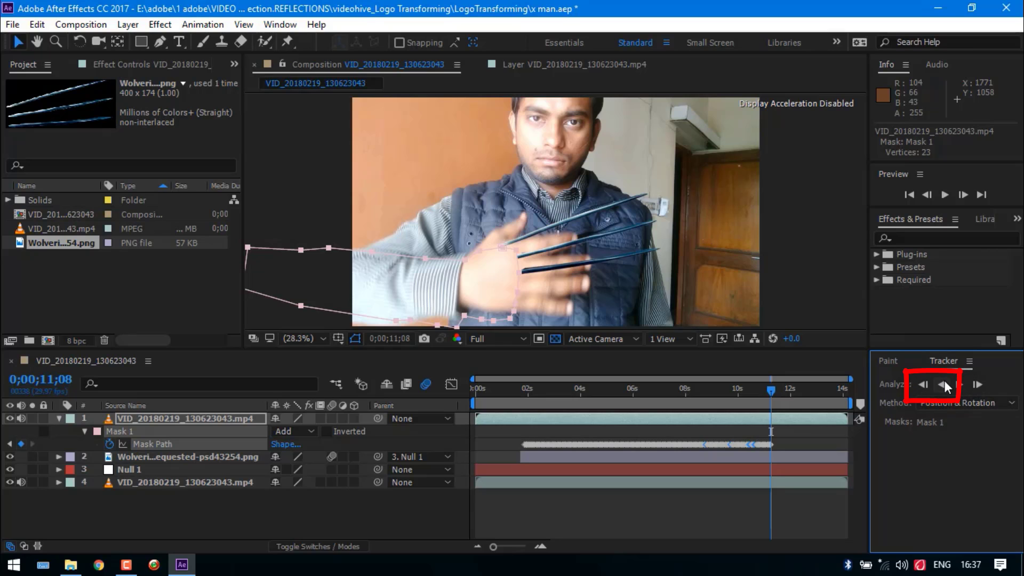
# - Realign the mask with the open hand at 0;00;11;04, then track it backward to 0;00;01;16
pyautogui.click(941, 385)
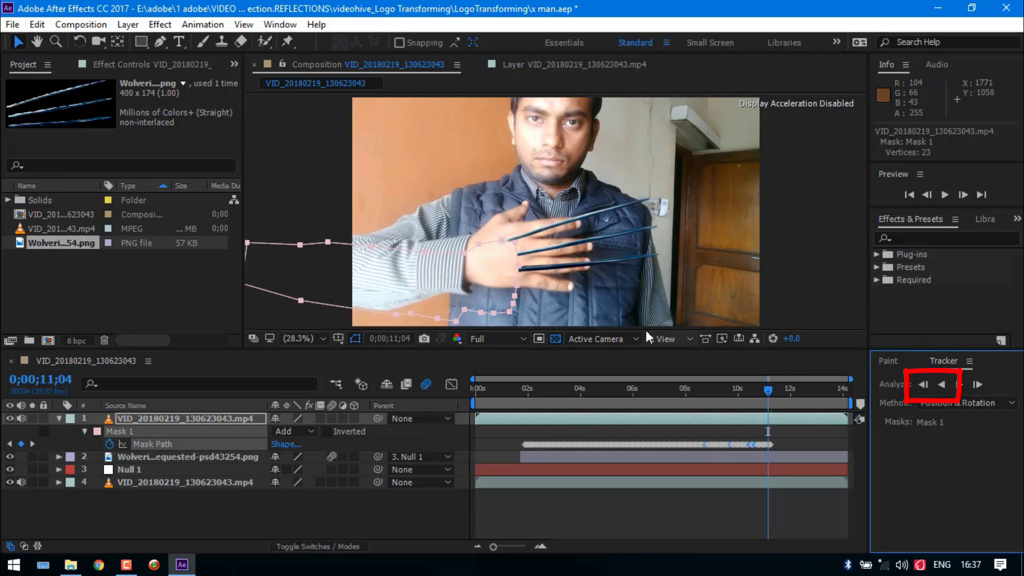
pyautogui.moveTo(517, 288); pyautogui.dragTo(526, 261)
pyautogui.press('Up')
pyautogui.press('Up')
pyautogui.press('Up')
pyautogui.press('Up')
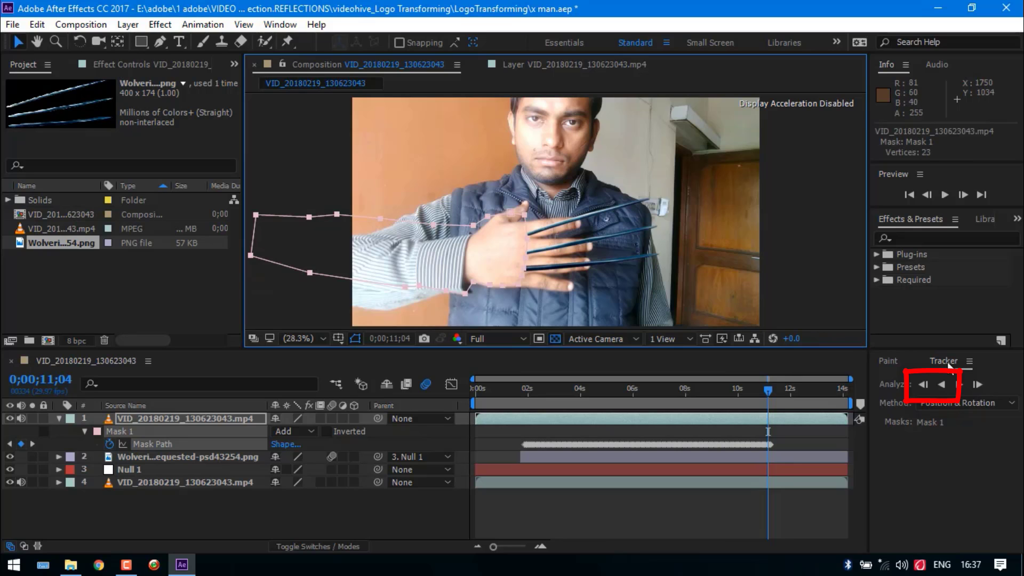
pyautogui.click(942, 385)
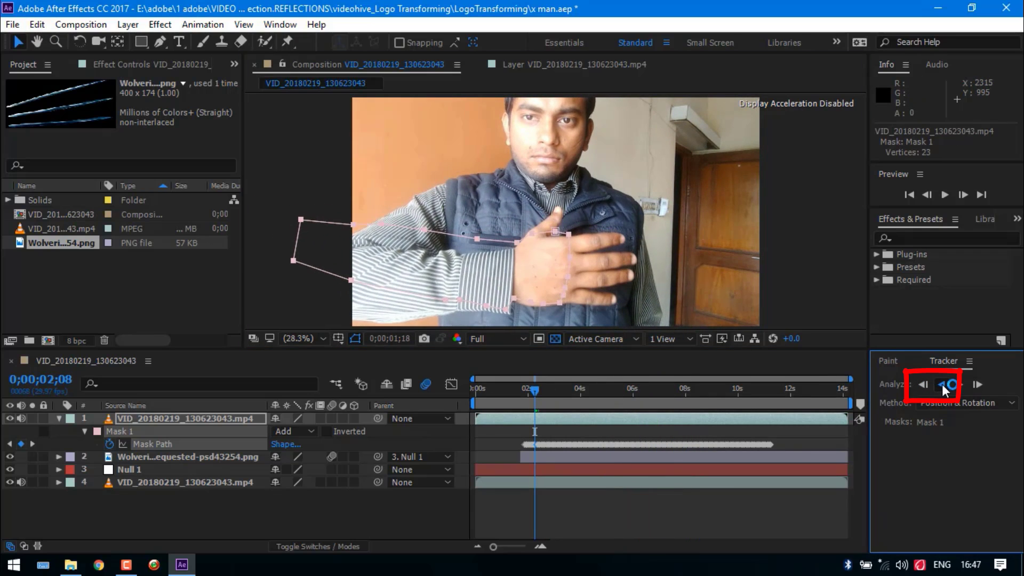
pyautogui.click(228, 423)
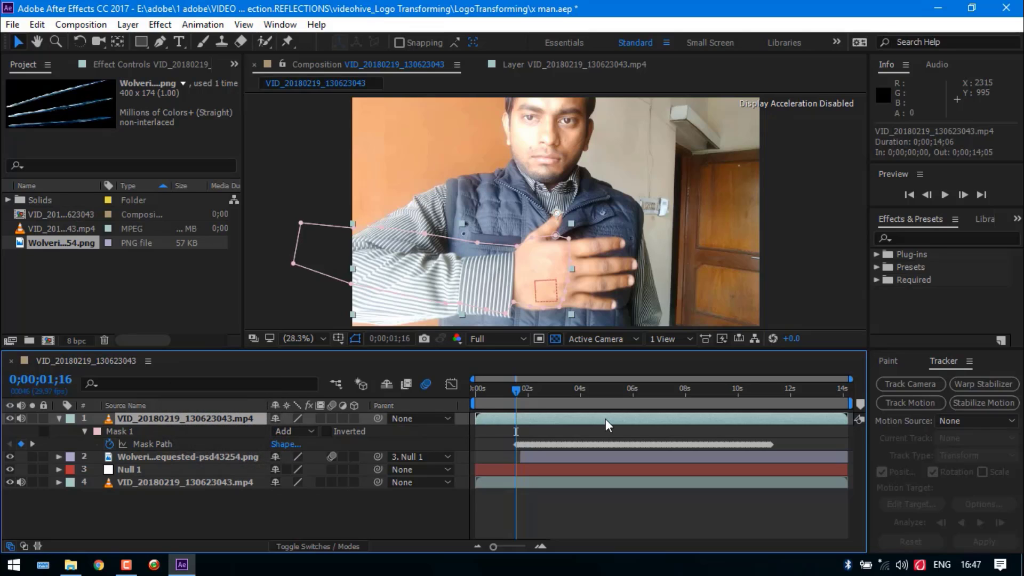
# - Soften the arm mask's edge with a 68-pixel feather and a 9-pixel expansion, judging it at 0;00;02;05
pyautogui.press('m')
pyautogui.press('m')
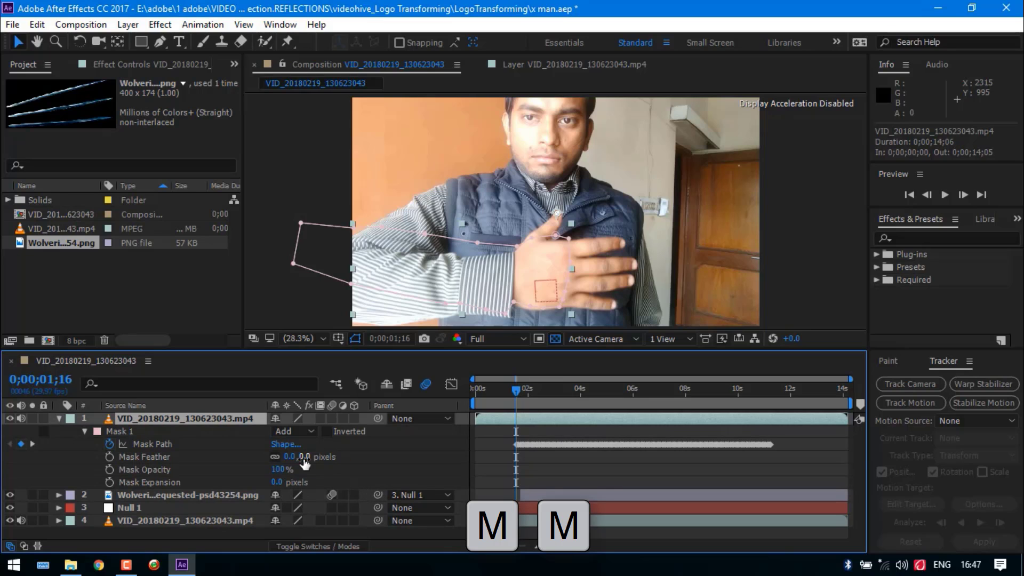
pyautogui.moveTo(515, 389); pyautogui.dragTo(533, 390)
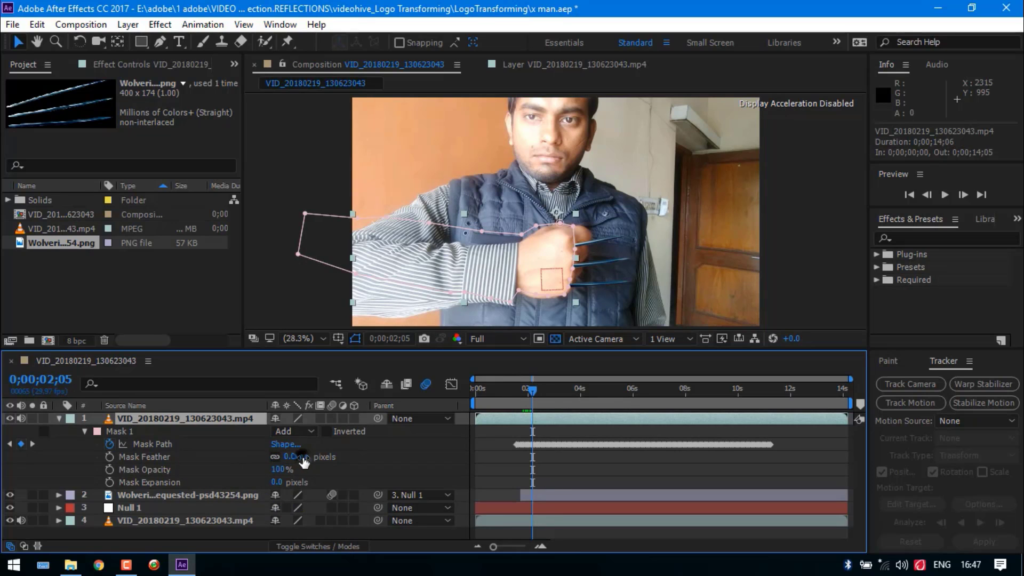
pyautogui.moveTo(304, 462); pyautogui.dragTo(367, 473)
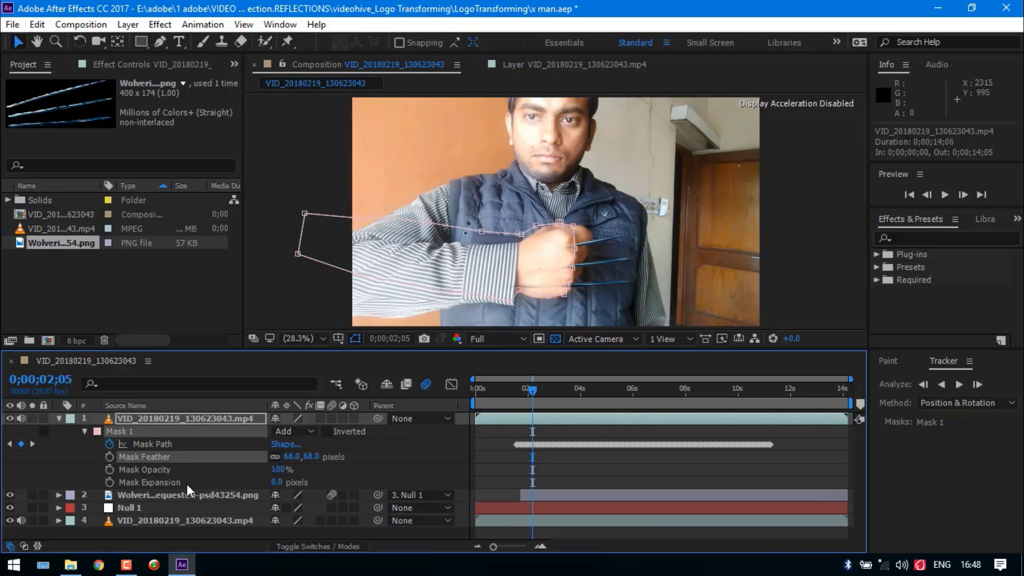
pyautogui.moveTo(274, 482); pyautogui.dragTo(251, 485)
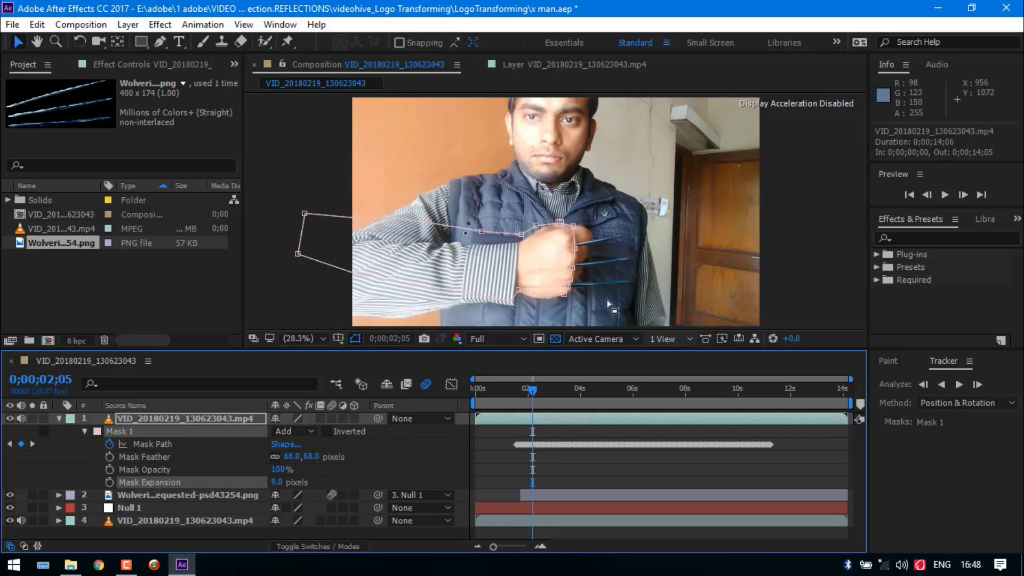
# - Add Position, Scale and Rotation keyframes with unchanged values to the claw layer at 0;00;09;29
pyautogui.moveTo(534, 391); pyautogui.dragTo(740, 389)
pyautogui.click(59, 419)
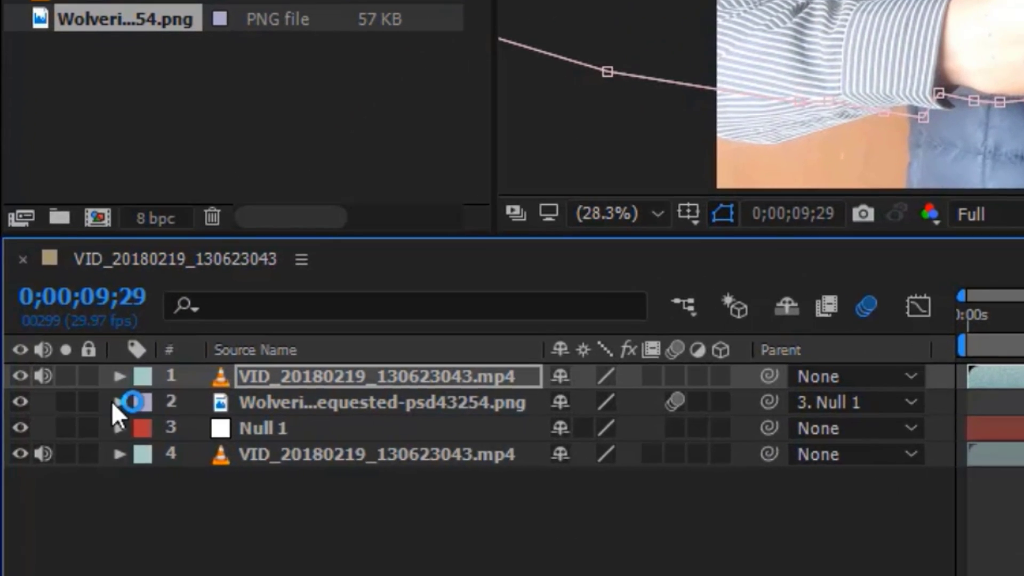
pyautogui.click(59, 431)
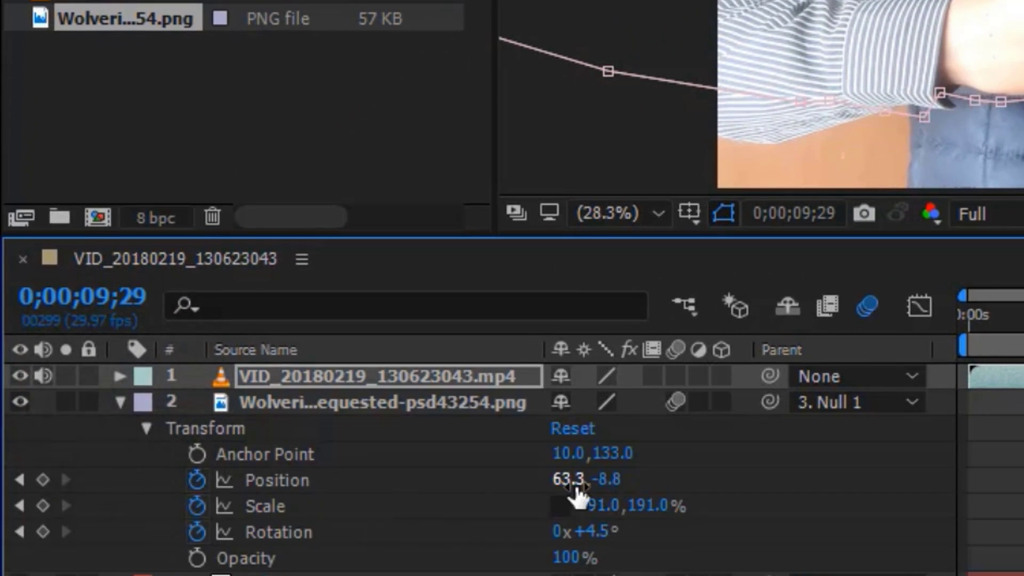
pyautogui.click(44, 479)
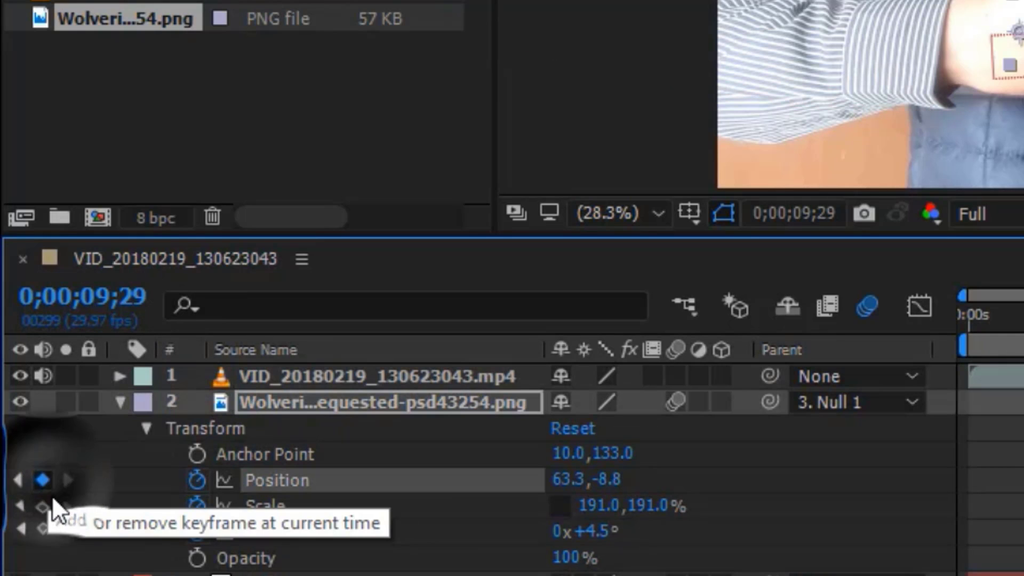
pyautogui.click(44, 506)
pyautogui.click(44, 532)
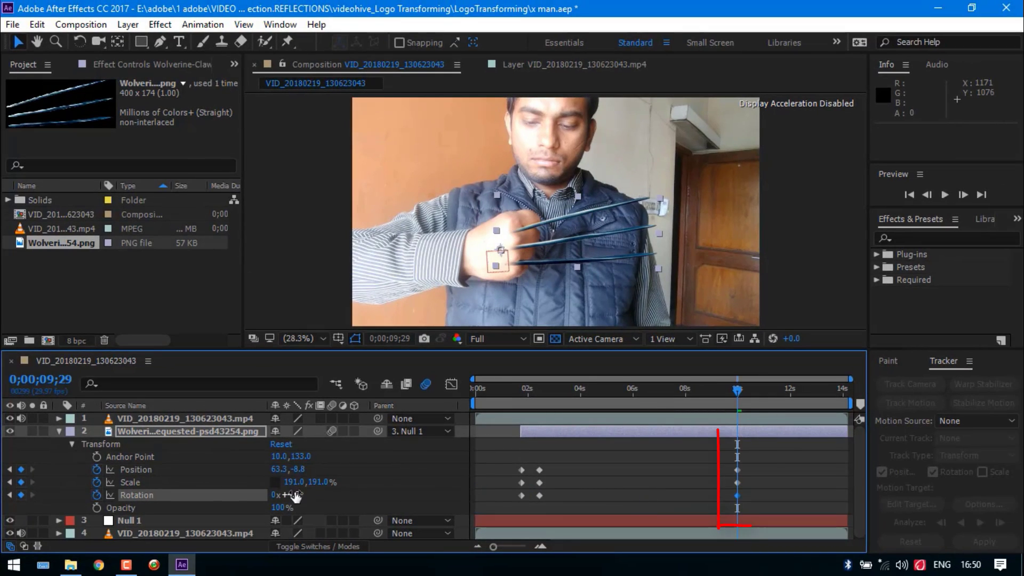
# - At 0;00;10;20, retract the claws behind the forearm with position -682.8, 17.6, scale 191, 111% and rotation 1.5°
pyautogui.moveTo(738, 387); pyautogui.dragTo(757, 389)
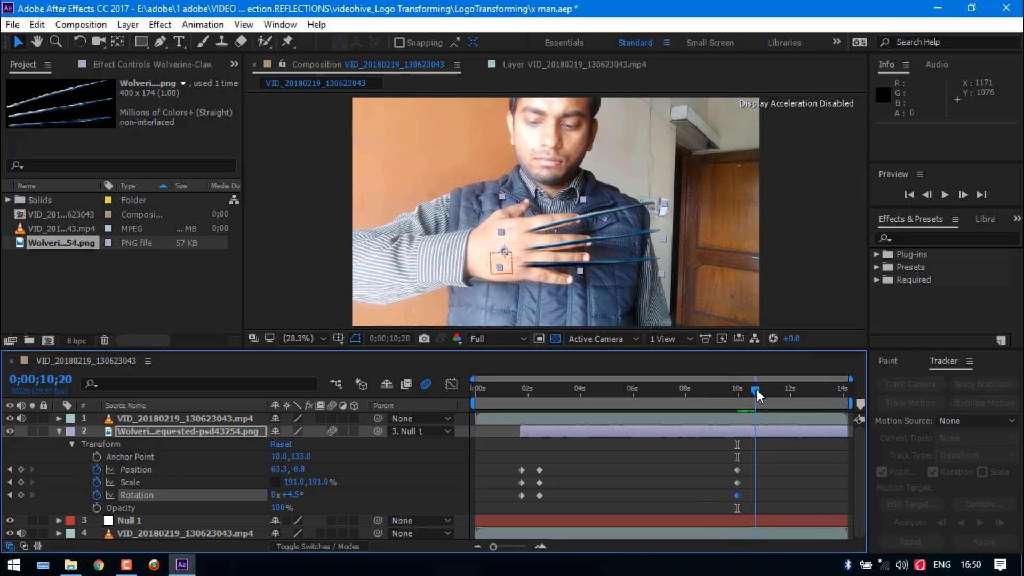
pyautogui.moveTo(621, 237); pyautogui.dragTo(443, 257)
pyautogui.moveTo(316, 483); pyautogui.dragTo(126, 507)
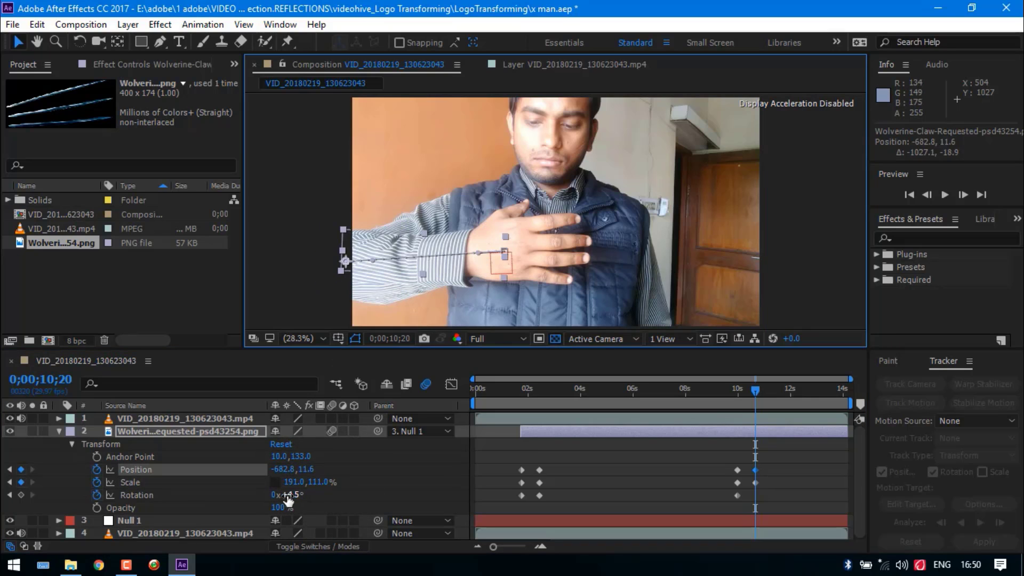
pyautogui.moveTo(287, 496); pyautogui.dragTo(309, 469)
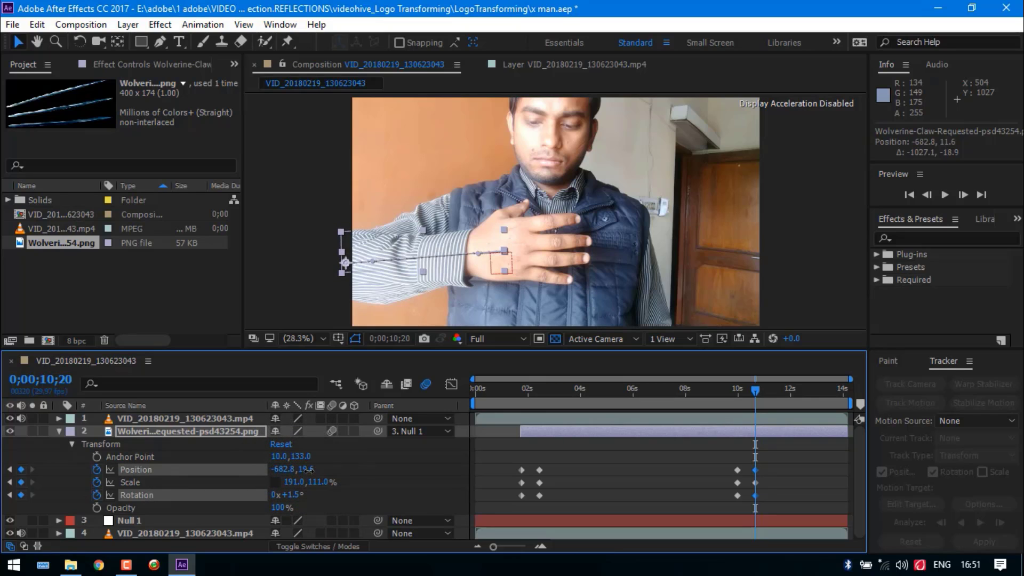
pyautogui.click(231, 473)
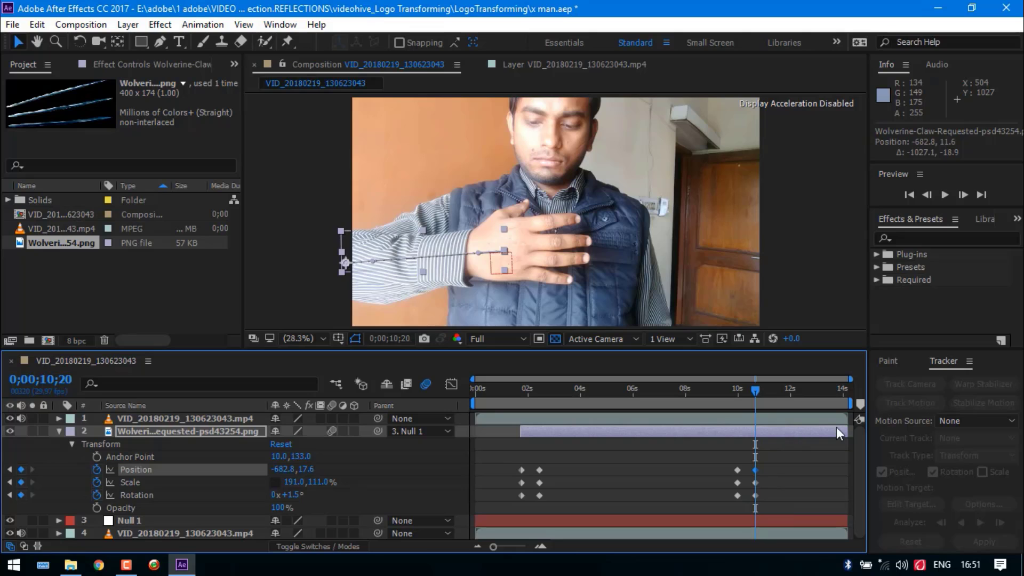
# - Trim the end of the claw layer to 0;00;10;18, just before the final retraction keyframes, and check an earlier frame
pyautogui.moveTo(847, 431); pyautogui.dragTo(757, 436)
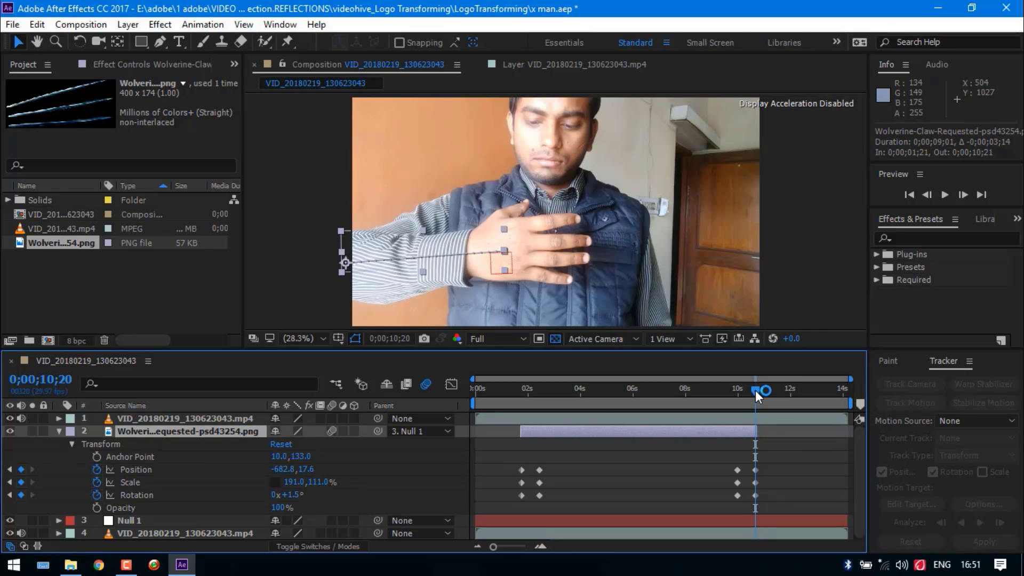
pyautogui.moveTo(756, 389); pyautogui.dragTo(754, 391)
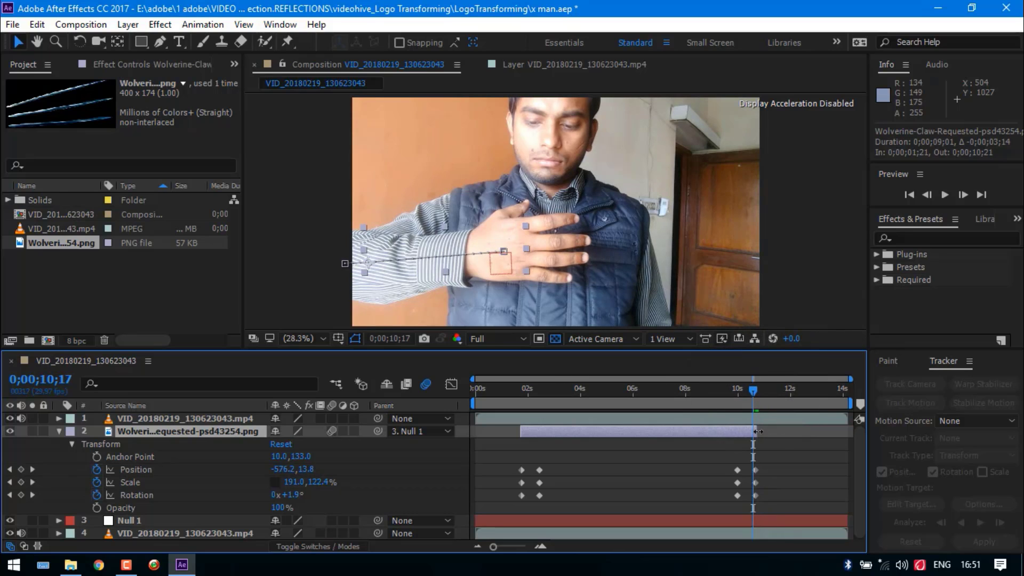
pyautogui.moveTo(757, 431); pyautogui.dragTo(754, 431)
pyautogui.moveTo(754, 392); pyautogui.dragTo(710, 393)
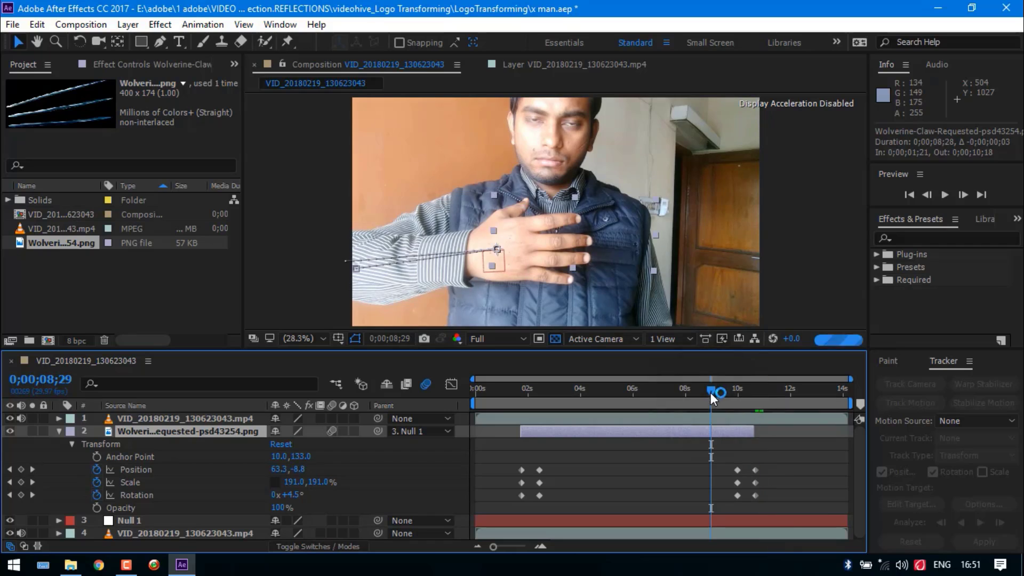
# - Add the composition to the render queue and render it with Best Settings and Lossless output to VID_20180219_130623043_1.avi
pyautogui.click(80, 25)
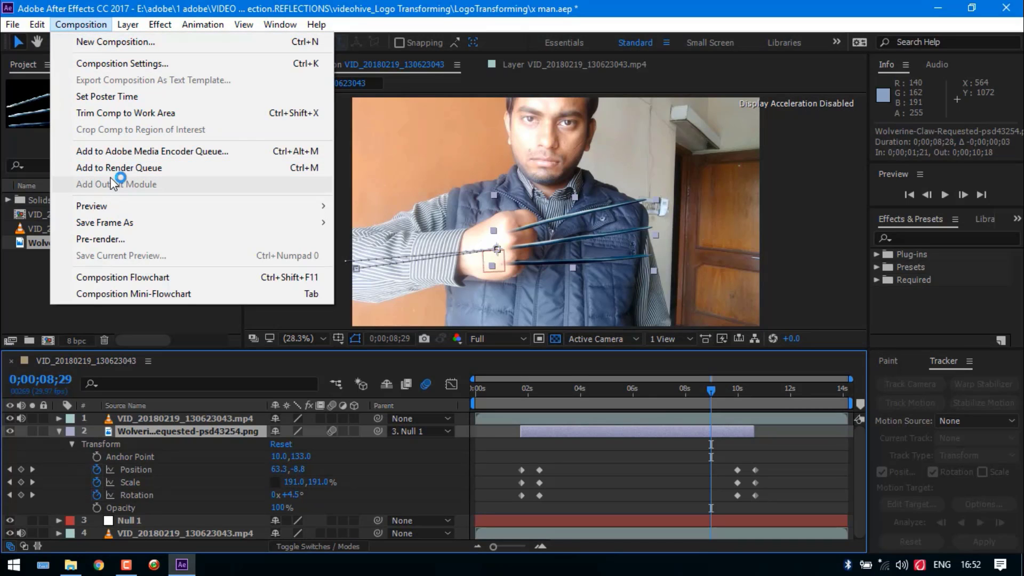
pyautogui.click(157, 168)
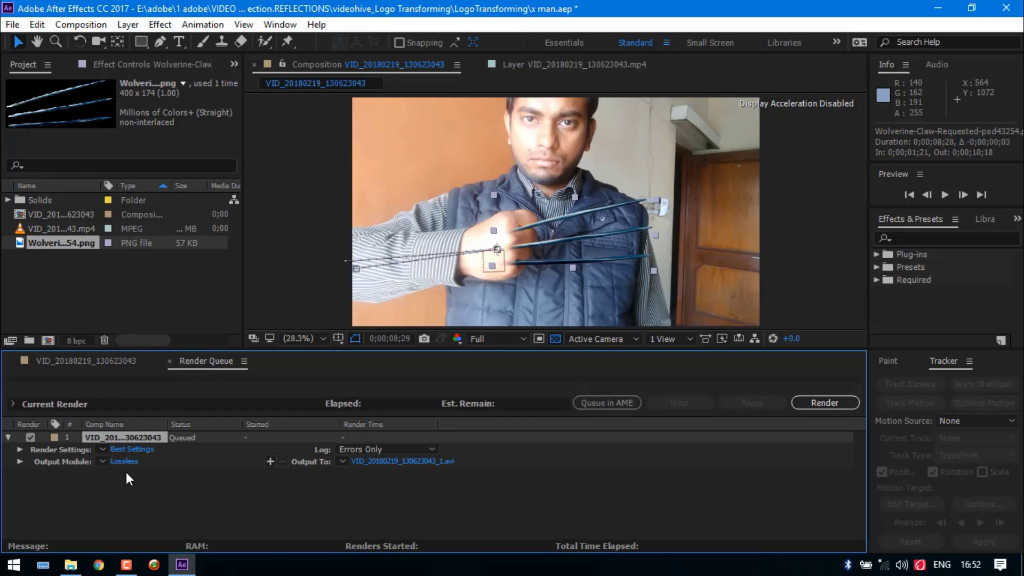
pyautogui.click(834, 401)
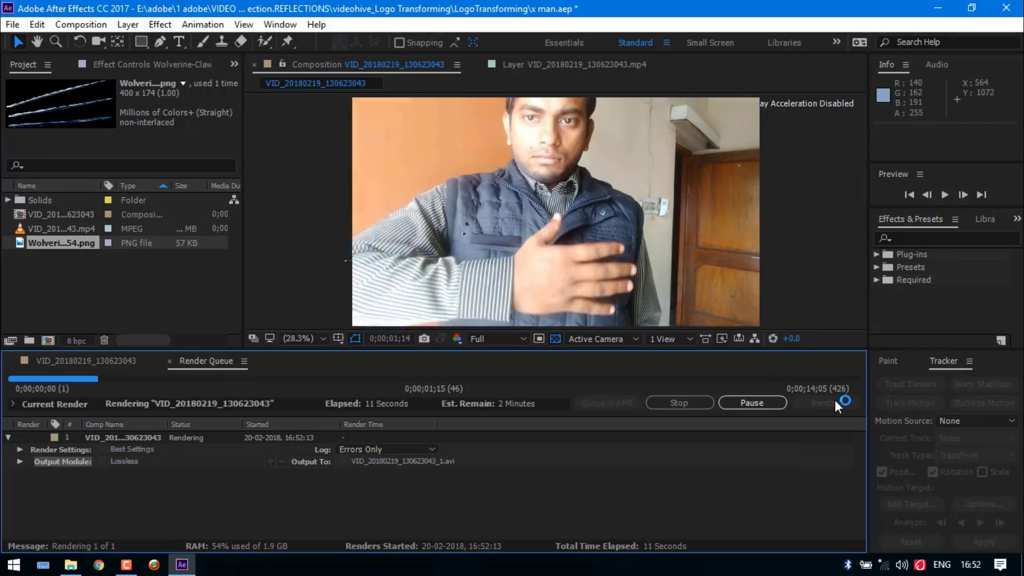